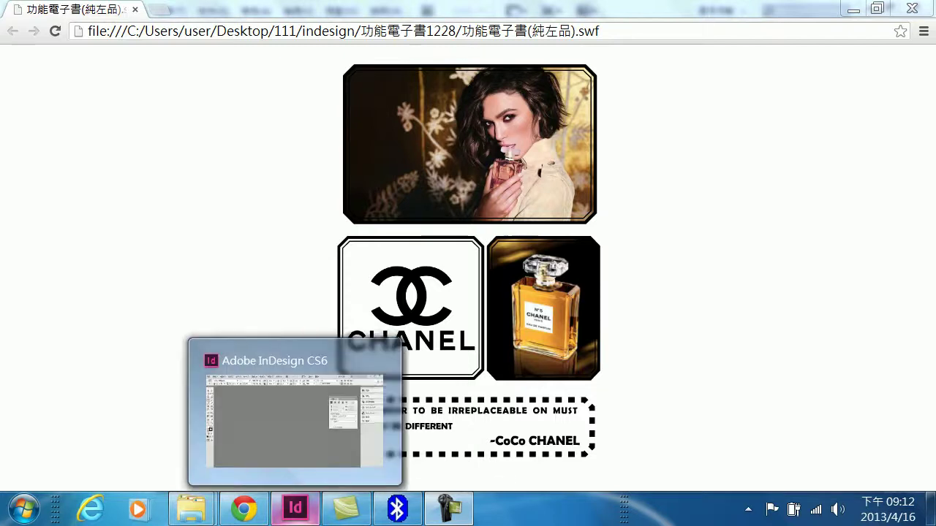
Switch to InDesign and create a 數位排版 document at Android 10" page size, without a main text frame and with the default margins.
{"action": "left_click", "coordinate": [296, 509]}
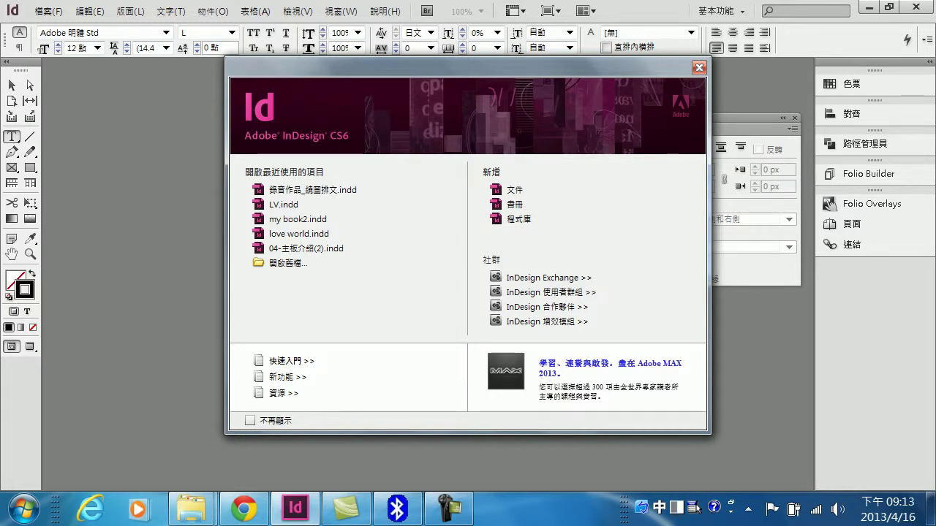
{"action": "key", "text": "ctrl+n"}
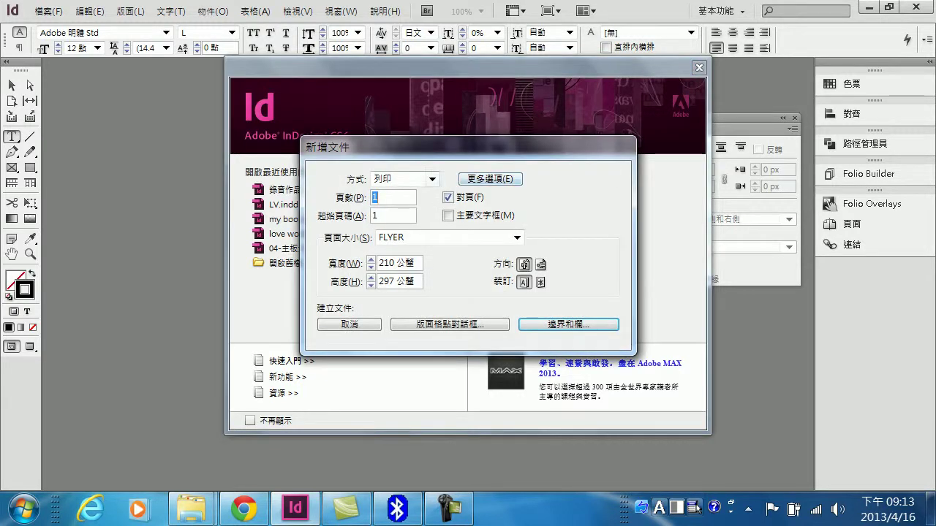
{"action": "left_click", "coordinate": [432, 179]}
{"action": "left_click", "coordinate": [406, 217]}
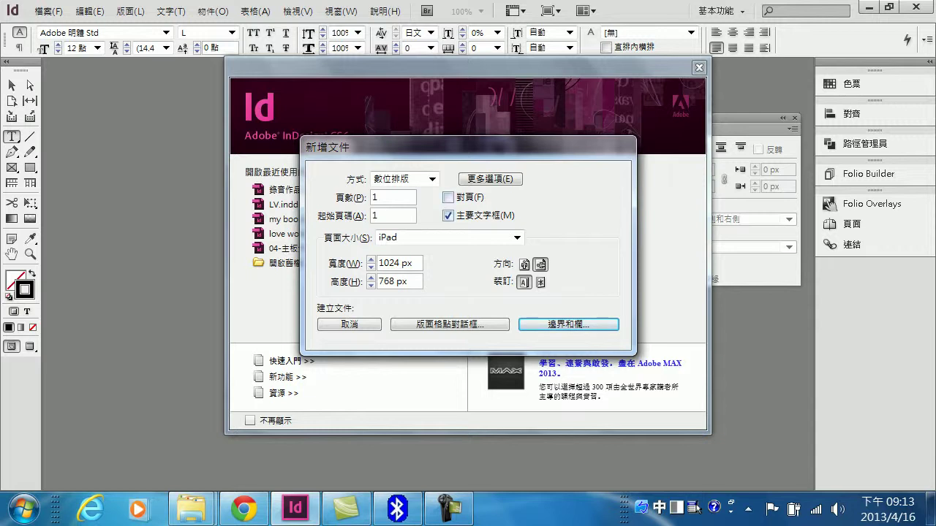
{"action": "left_click", "coordinate": [448, 216]}
{"action": "left_click", "coordinate": [517, 238]}
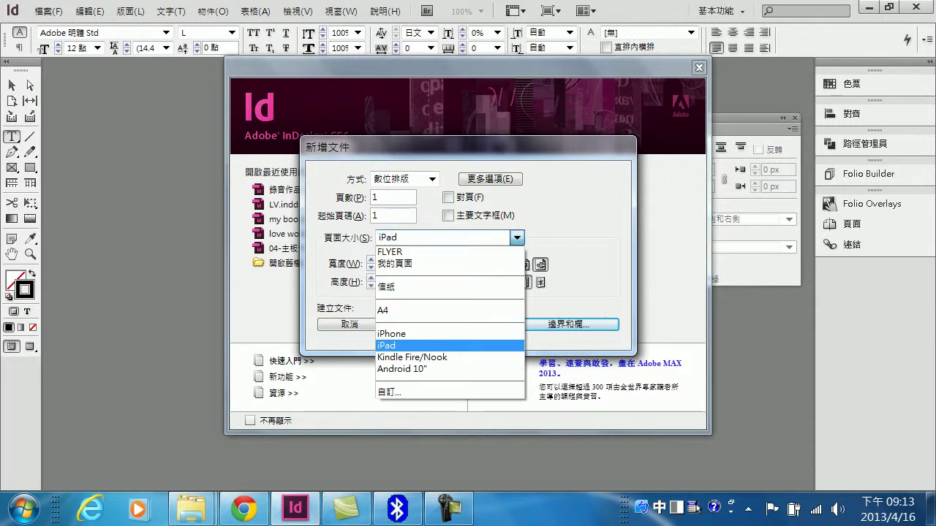
{"action": "key", "text": "Down"}
{"action": "key", "text": "Down"}
{"action": "key", "text": "Return"}
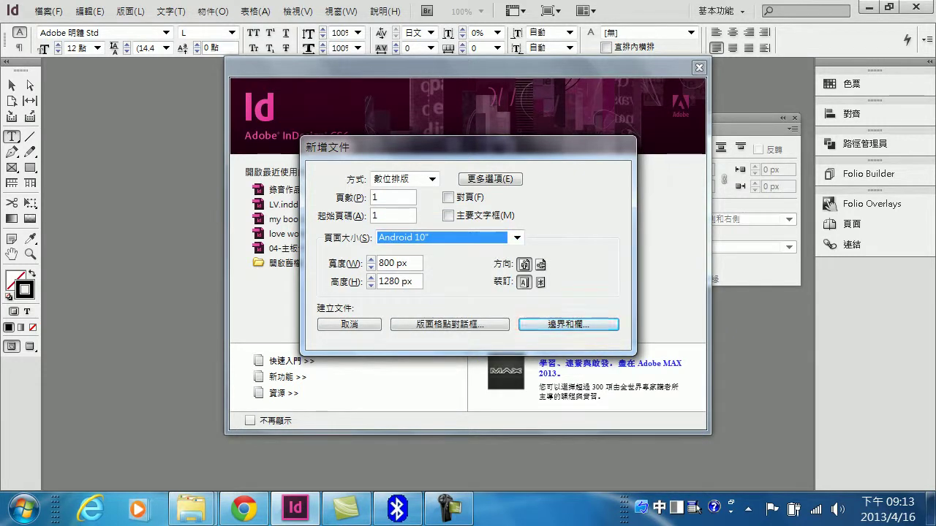
{"action": "key", "text": "Return"}
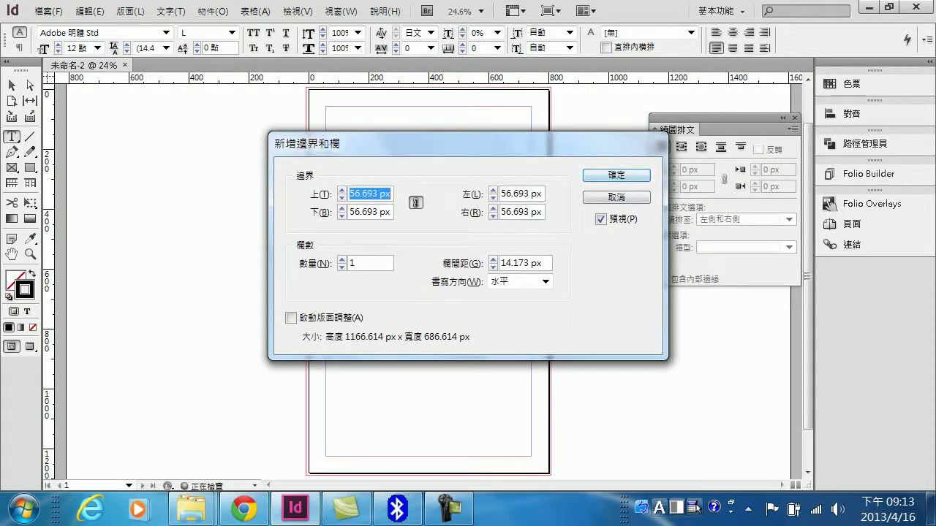
{"action": "key", "text": "Return"}
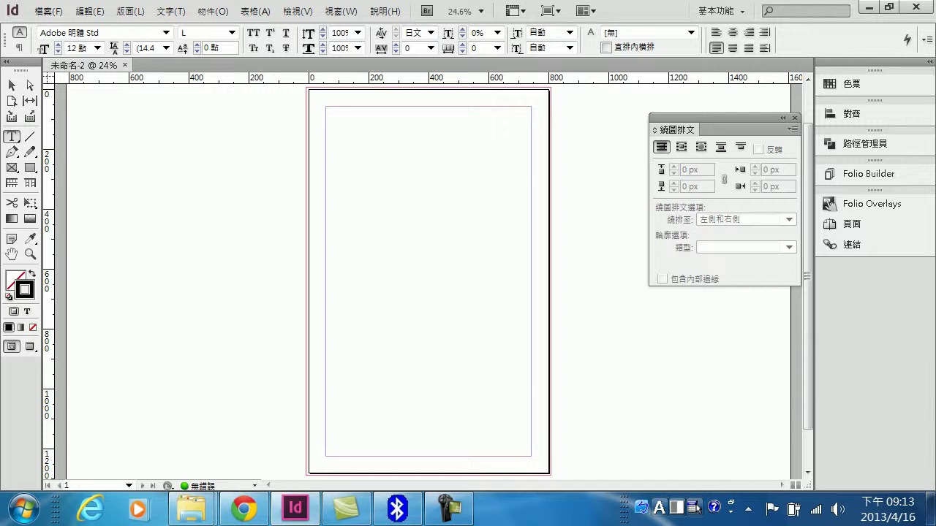
Draw a rectangle about 588 × 312 px near the page's top and a rectangular graphic frame about 588 × 318 px below it.
{"action": "key", "text": "m"}
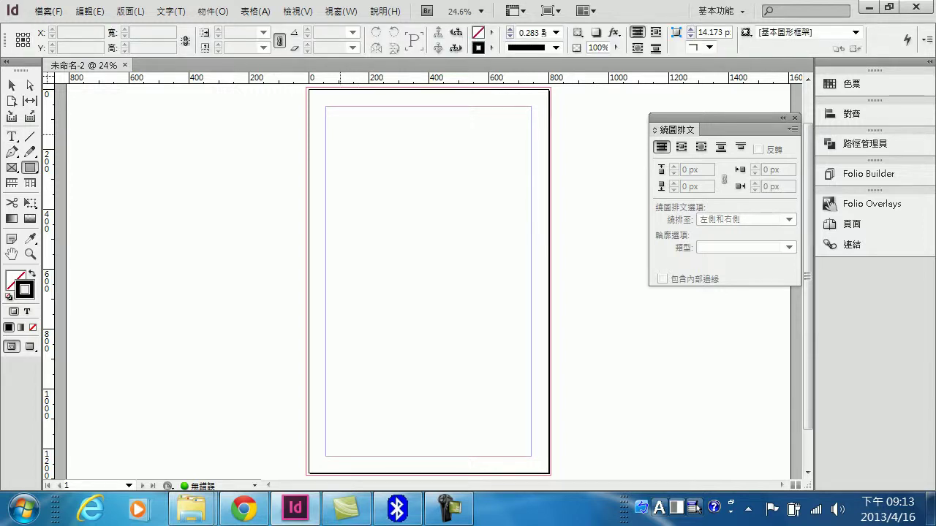
{"action": "mouse_move", "coordinate": [338, 131]}
{"action": "left_mouse_down"}
{"action": "mouse_move", "coordinate": [384, 214]}
{"action": "mouse_move", "coordinate": [532, 225]}
{"action": "mouse_move", "coordinate": [515, 224]}
{"action": "left_mouse_up"}
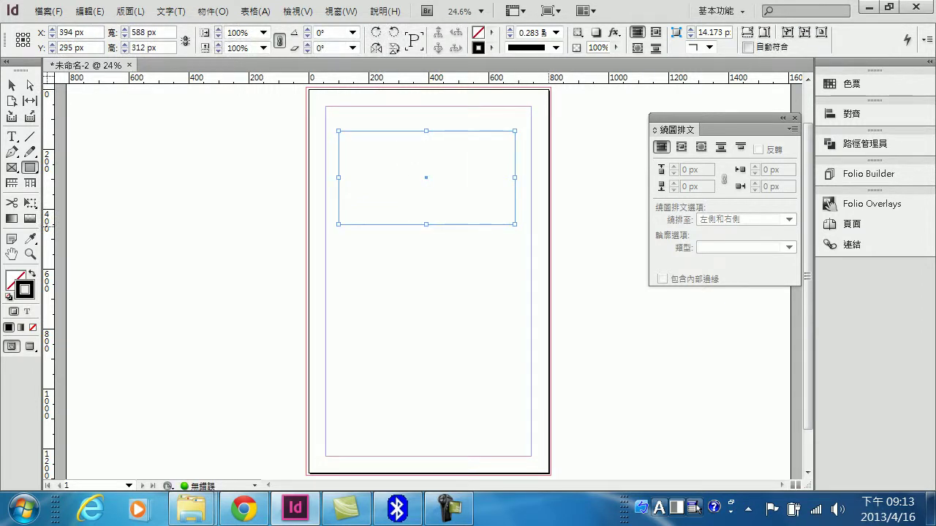
{"action": "key", "text": "f"}
{"action": "left_click", "coordinate": [12, 168]}
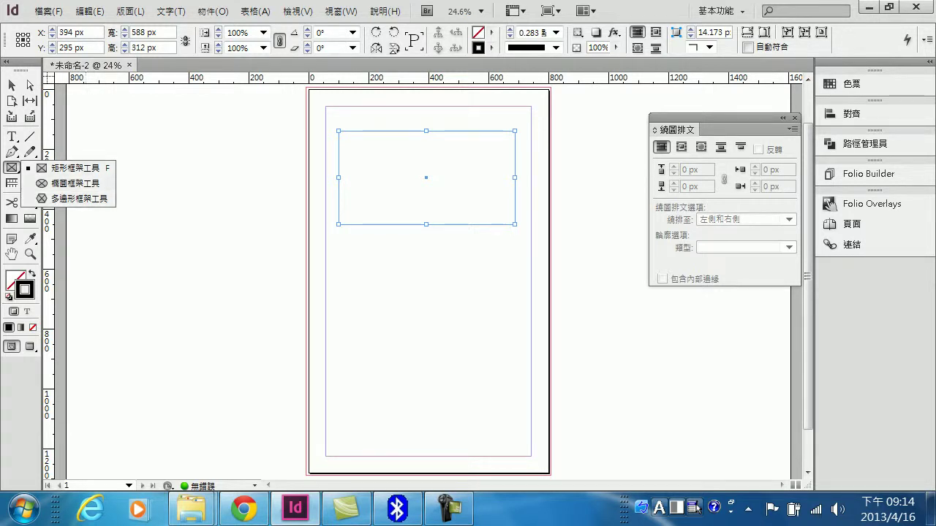
{"action": "left_click", "coordinate": [76, 168]}
{"action": "left_click_drag", "start_coordinate": [338, 247], "coordinate": [515, 341]}
Add a text frame about 588 × 285 px below the graphic frame.
{"action": "key", "text": "t"}
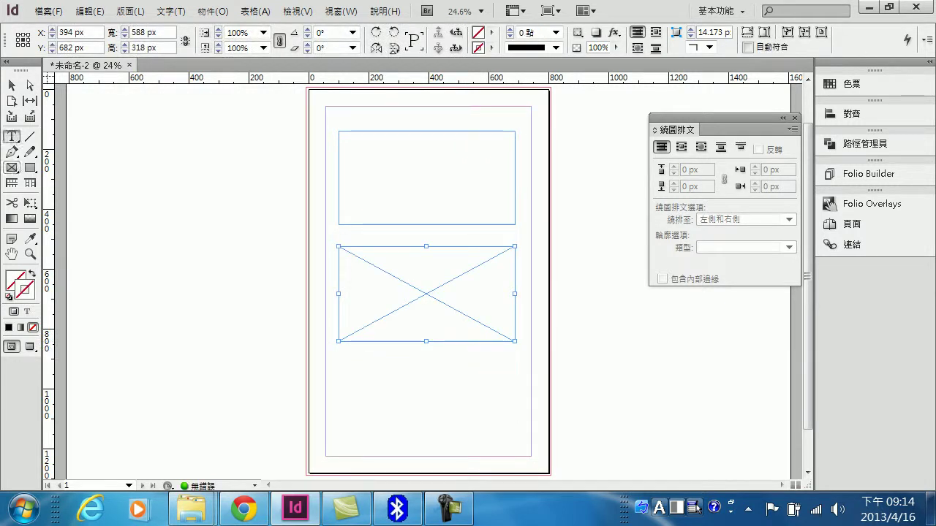
{"action": "left_click_drag", "start_coordinate": [338, 359], "coordinate": [515, 444]}
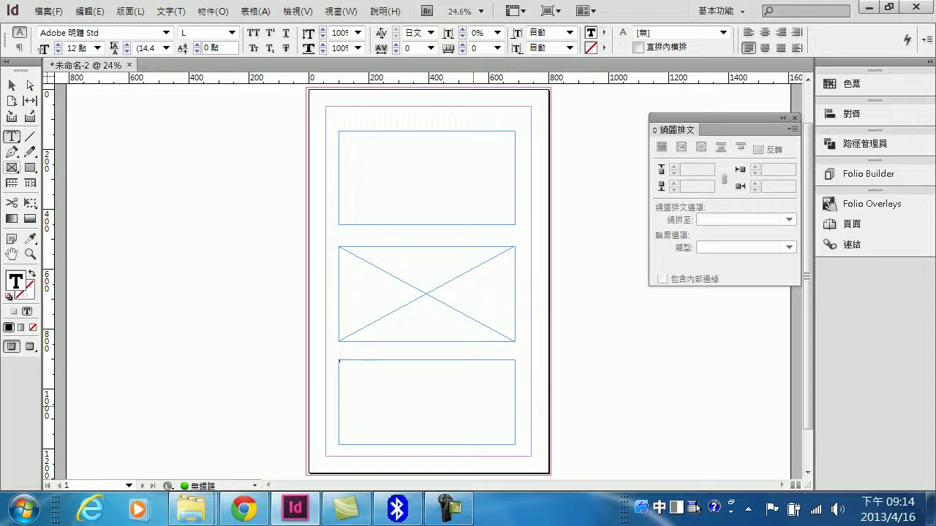
{"action": "key", "text": "Escape"}
Give the top rectangle an RGB red stroke with a weight of 8 pt.
{"action": "left_click", "coordinate": [339, 176]}
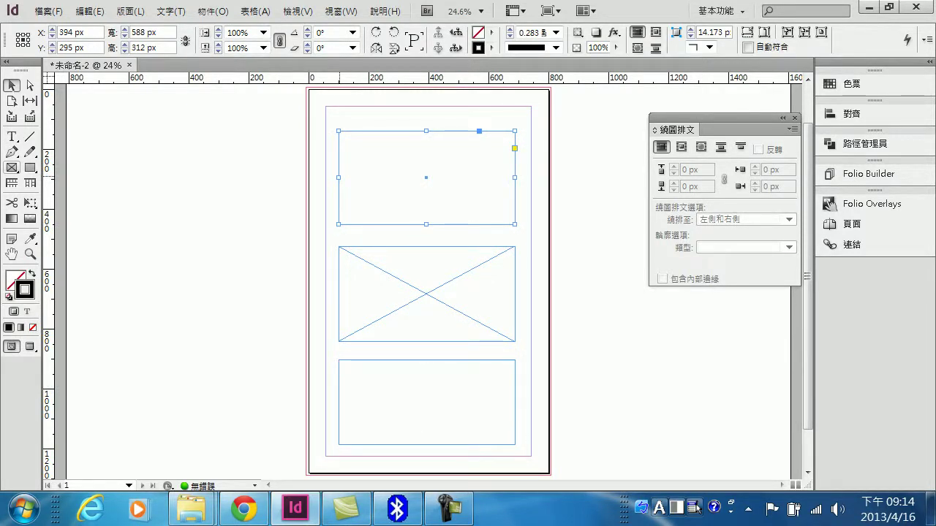
{"action": "left_click", "coordinate": [491, 47]}
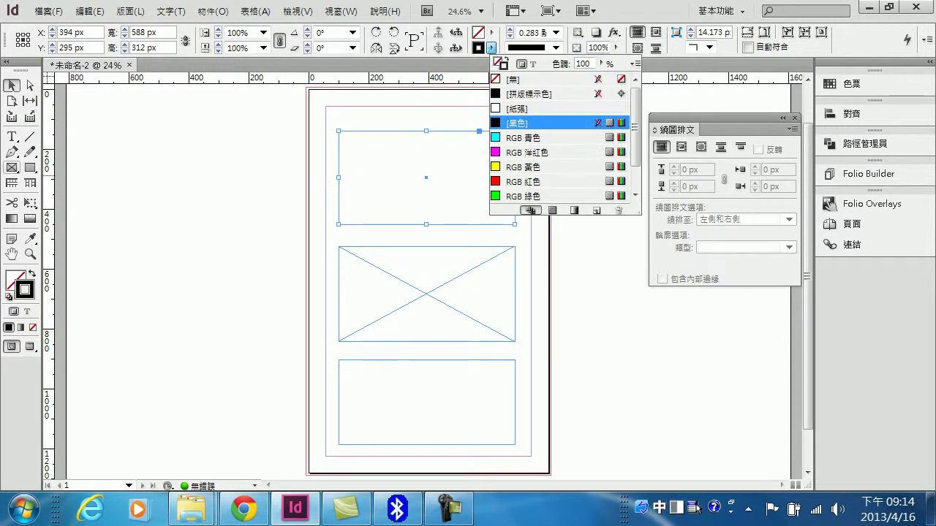
{"action": "left_click", "coordinate": [523, 181]}
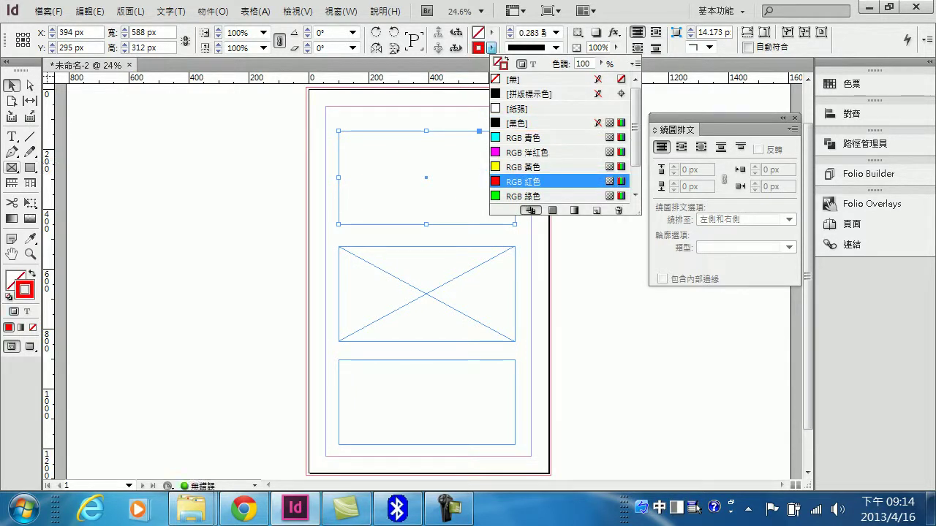
{"action": "left_click", "coordinate": [557, 32]}
{"action": "key", "text": "Down"}
{"action": "key", "text": "Down"}
{"action": "key", "text": "Down"}
{"action": "key", "text": "Down"}
{"action": "key", "text": "Down"}
{"action": "key", "text": "Down"}
{"action": "key", "text": "Down"}
{"action": "key", "text": "Down"}
{"action": "key", "text": "Down"}
{"action": "key", "text": "Down"}
{"action": "key", "text": "Down"}
{"action": "key", "text": "Down"}
{"action": "key", "text": "Return"}
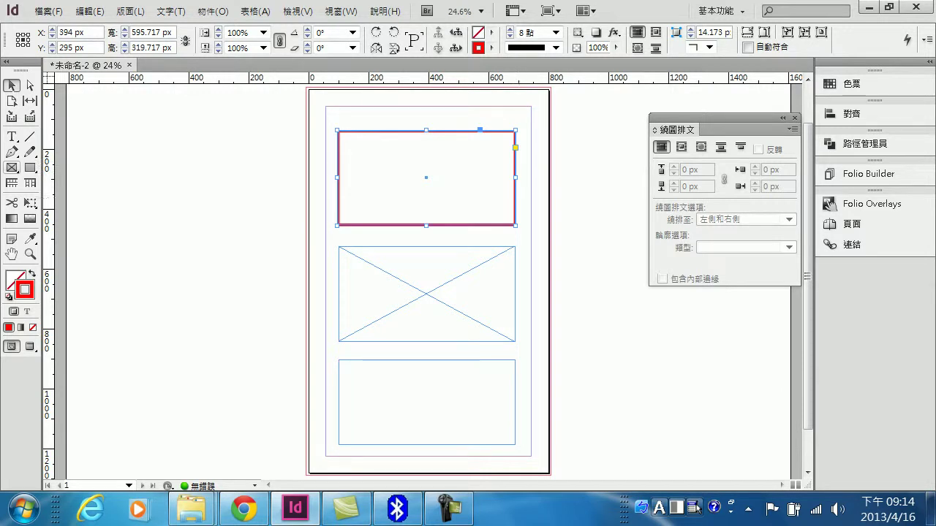
Set the top rectangle's stroke type to 直立線 (vertical hatching) and fill it with RGB yellow, leaving nothing selected.
{"action": "left_click", "coordinate": [556, 47]}
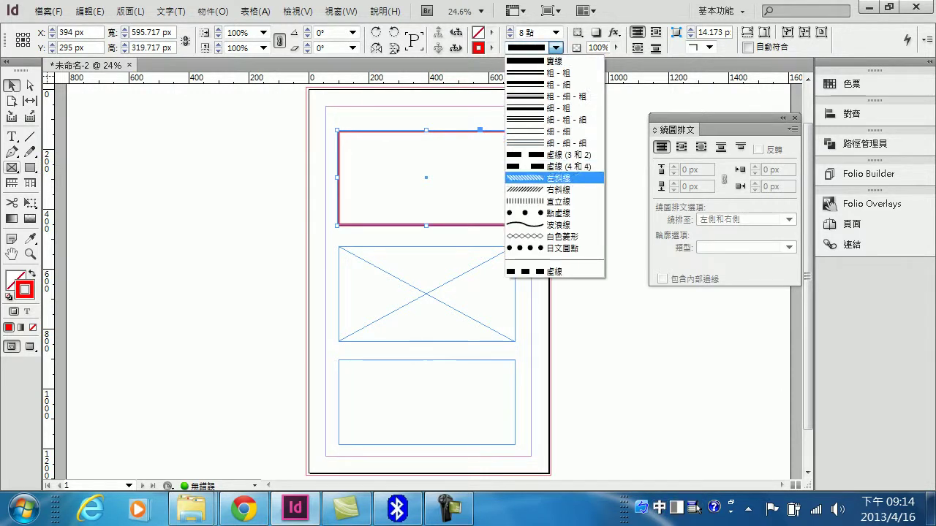
{"action": "left_click", "coordinate": [548, 201]}
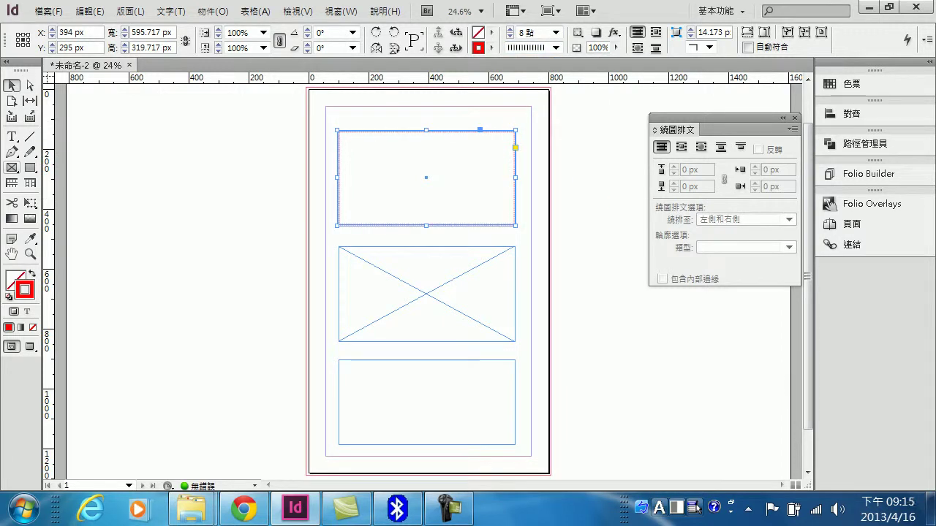
{"action": "left_click", "coordinate": [491, 33]}
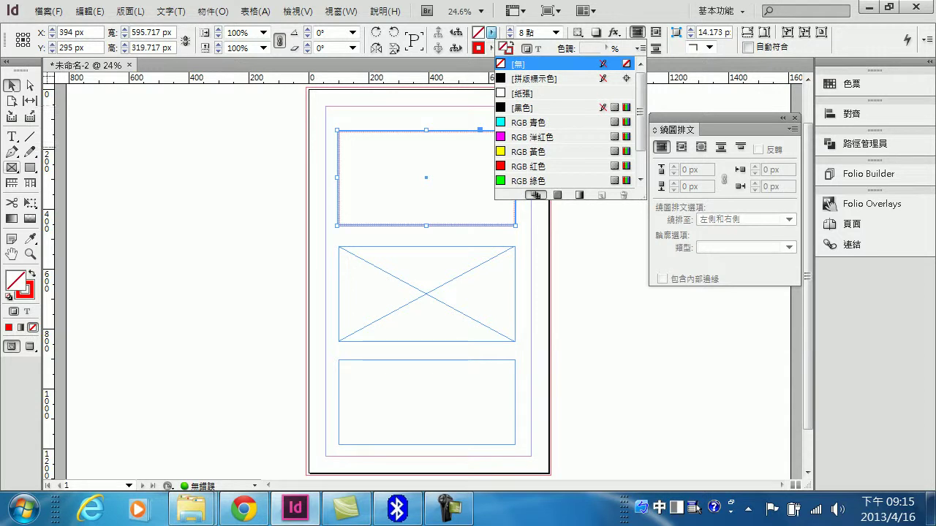
{"action": "left_click", "coordinate": [528, 151]}
{"action": "key", "text": "ctrl+shift+a"}
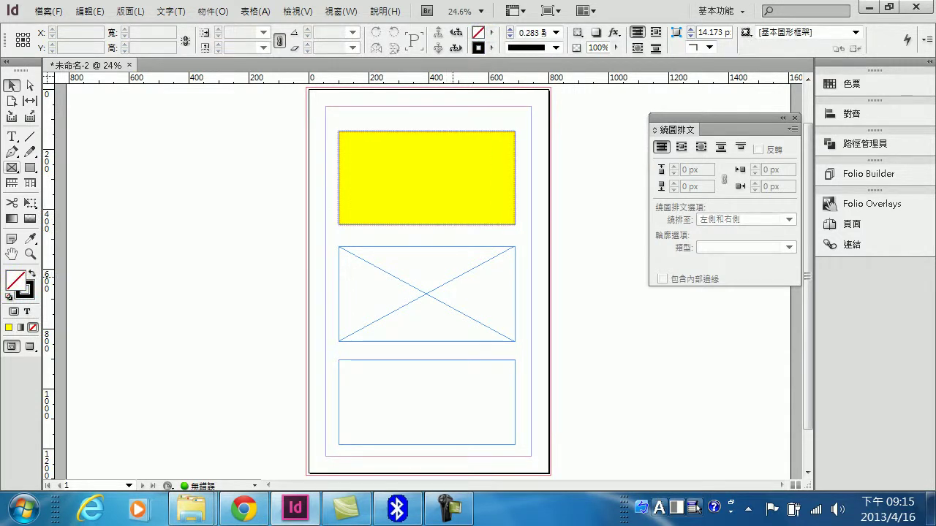
Give the middle graphic frame an RGB green stroke with a weight of 20 pt.
{"action": "left_click", "coordinate": [514, 247]}
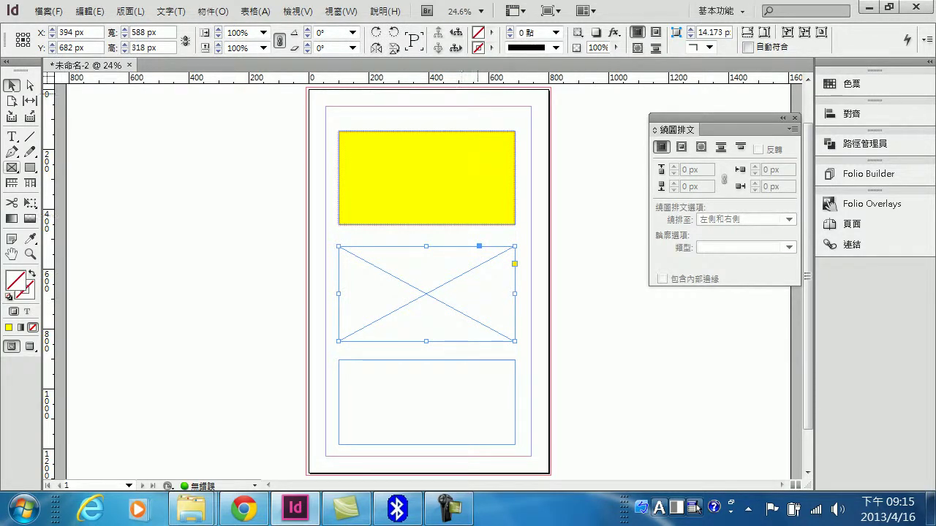
{"action": "left_click", "coordinate": [491, 47]}
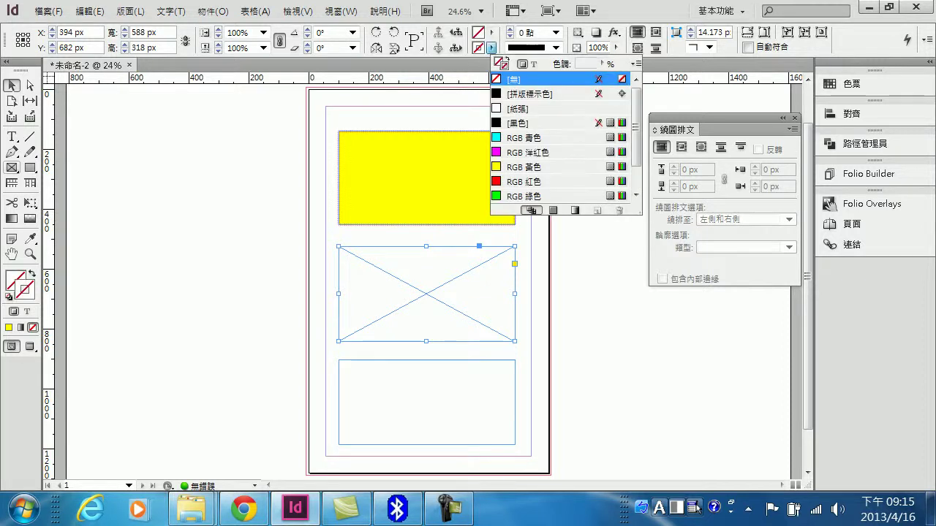
{"action": "left_click", "coordinate": [524, 196]}
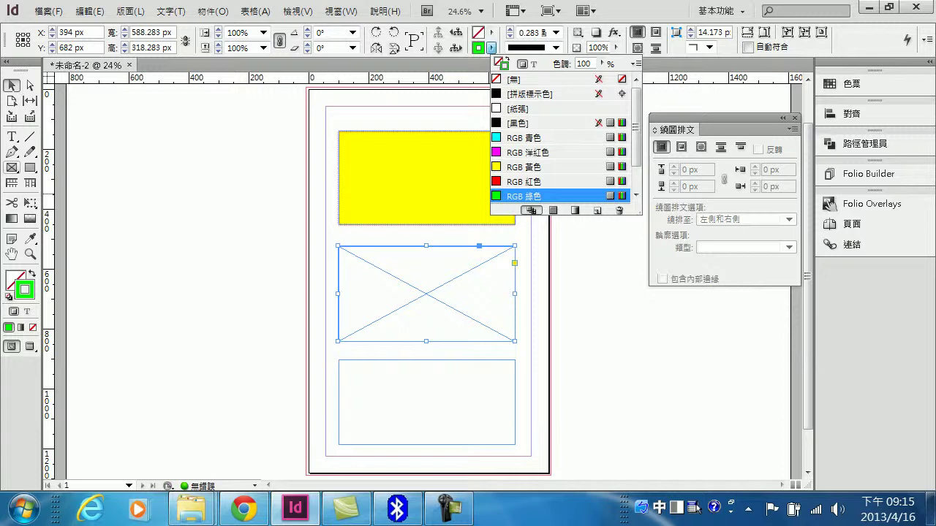
{"action": "left_click", "coordinate": [556, 32]}
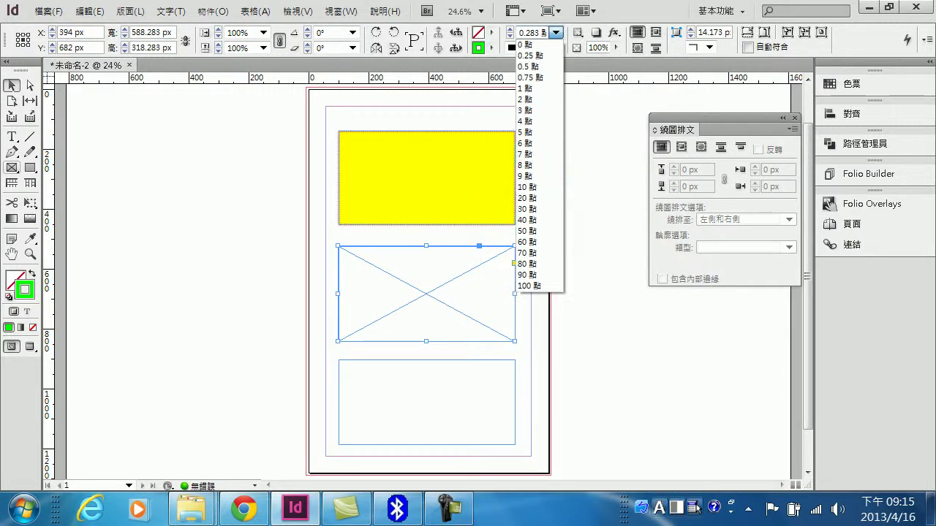
{"action": "left_click", "coordinate": [526, 198]}
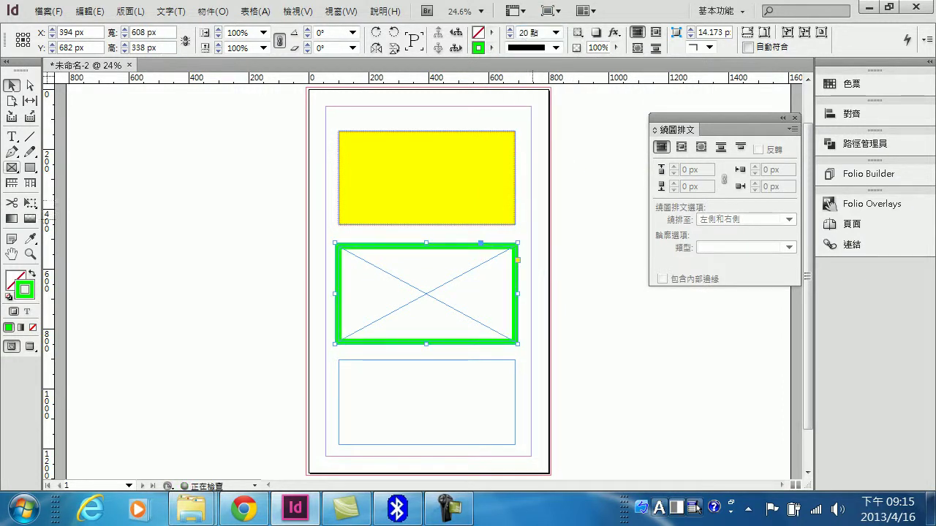
Set the middle frame's stroke type to 點虛線 (dotted) and fill the frame with RGB magenta.
{"action": "left_click", "coordinate": [557, 48]}
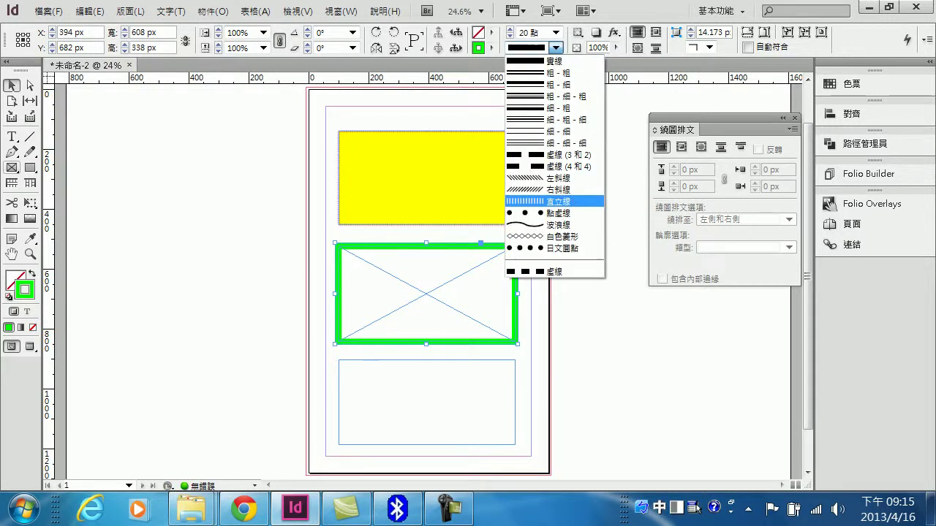
{"action": "left_click", "coordinate": [559, 213]}
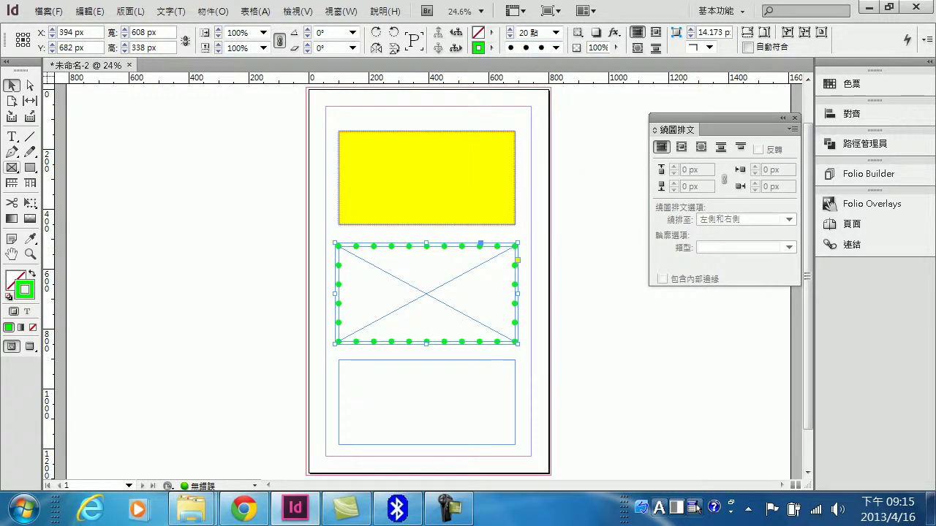
{"action": "left_click", "coordinate": [491, 32]}
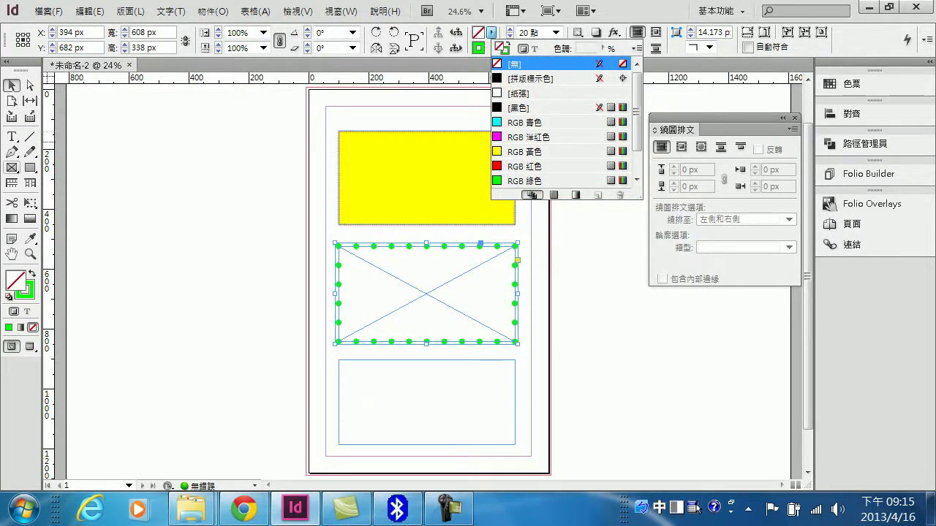
{"action": "left_click", "coordinate": [529, 137]}
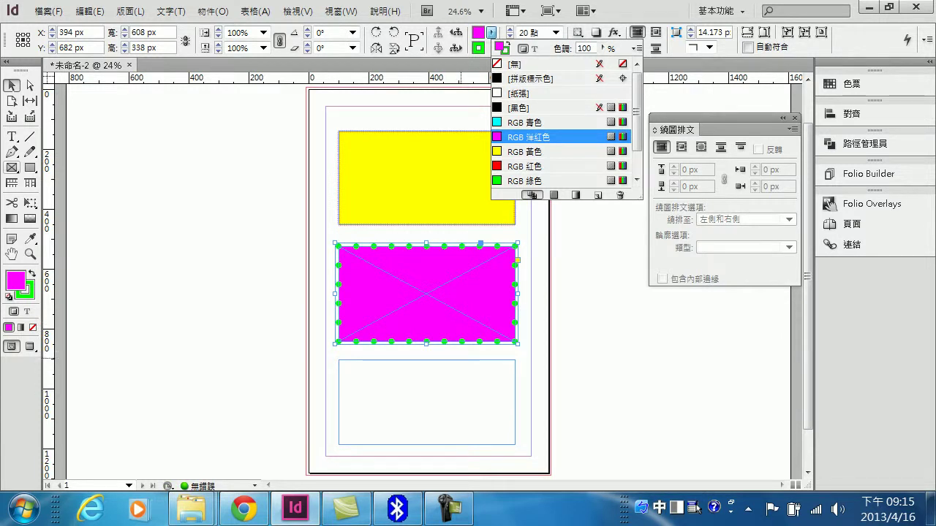
Give the bottom text frame an RGB yellow stroke and an RGB red fill, leaving nothing selected.
{"action": "left_click", "coordinate": [461, 359]}
{"action": "left_click", "coordinate": [464, 362]}
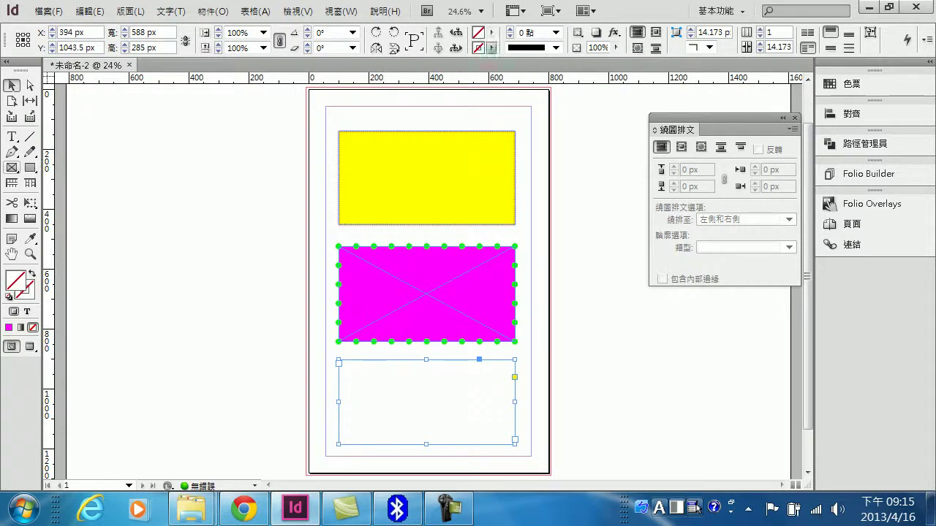
{"action": "left_click", "coordinate": [491, 47]}
{"action": "left_click", "coordinate": [527, 166]}
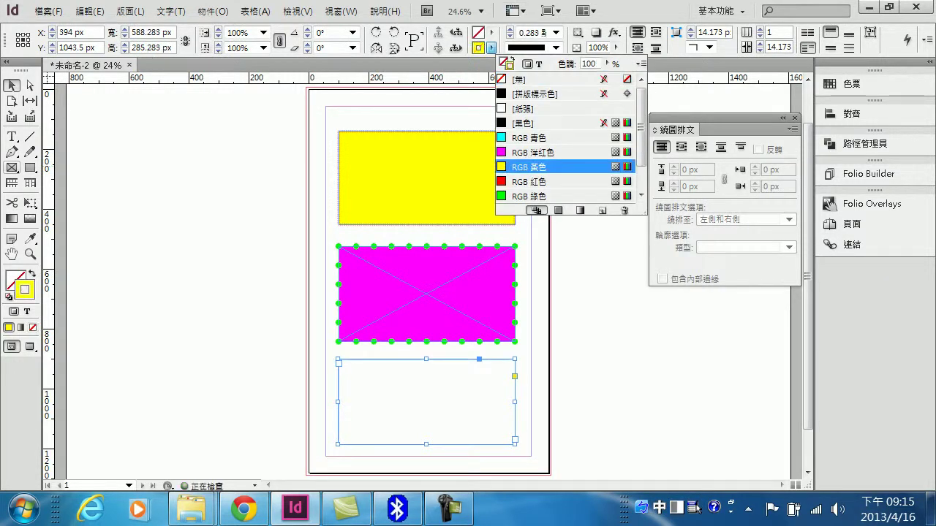
{"action": "left_click", "coordinate": [491, 33]}
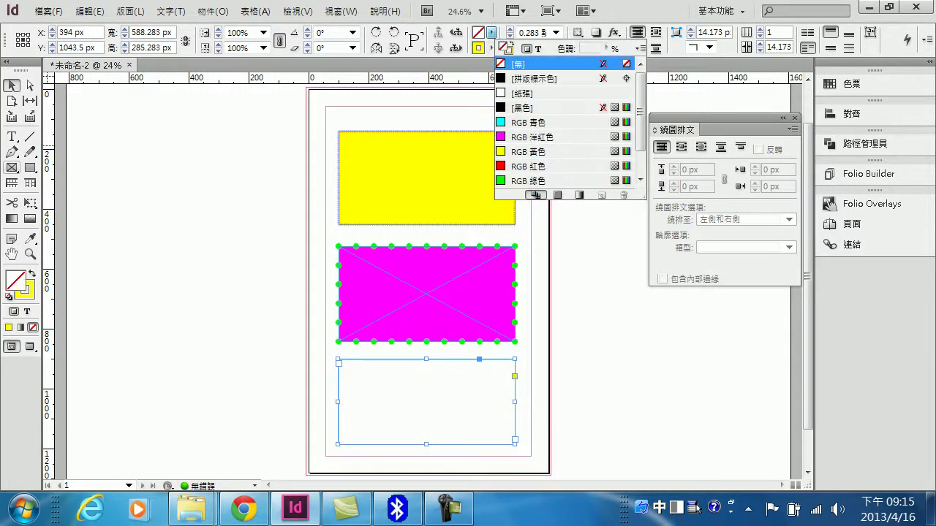
{"action": "left_click", "coordinate": [528, 166]}
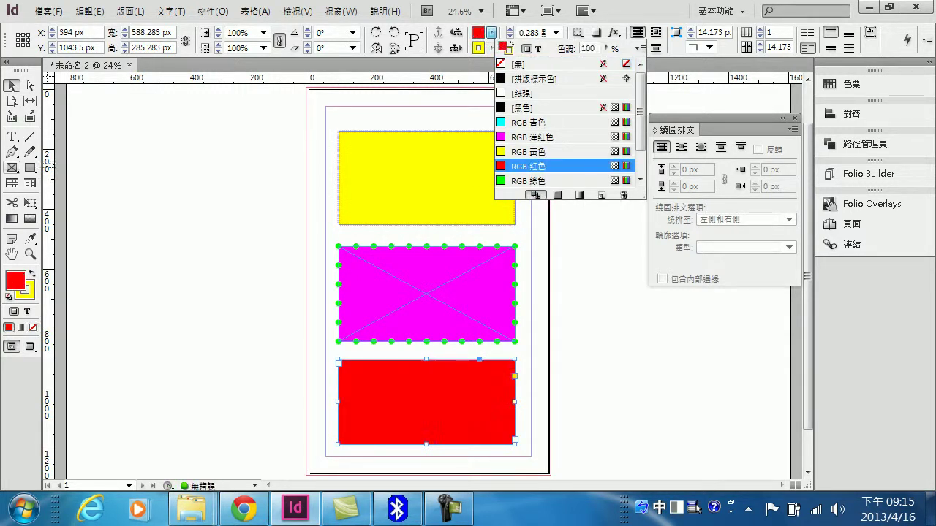
{"action": "left_click", "coordinate": [614, 322]}
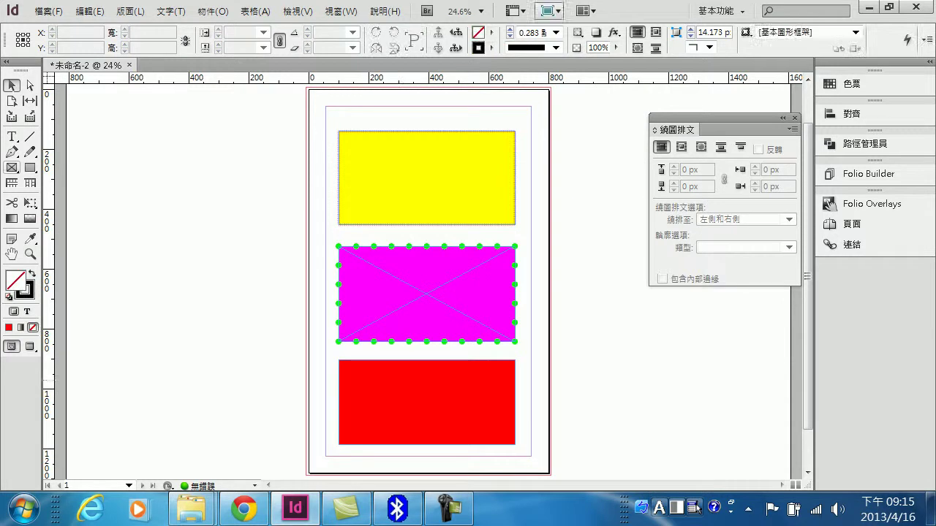
Give the bottom red text frame a multi-line stroke type with a weight of 7 pt, leaving nothing selected.
{"action": "left_click", "coordinate": [439, 409]}
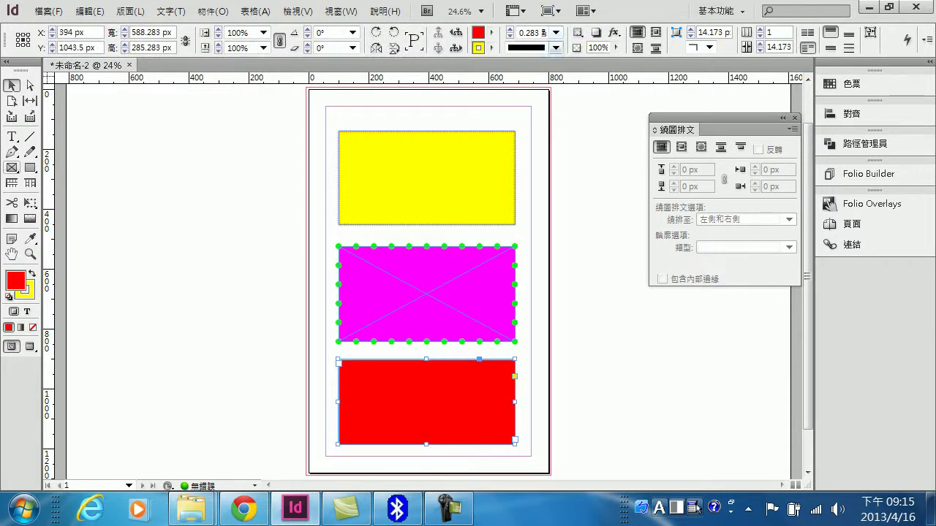
{"action": "left_click", "coordinate": [555, 47]}
{"action": "left_click", "coordinate": [560, 144]}
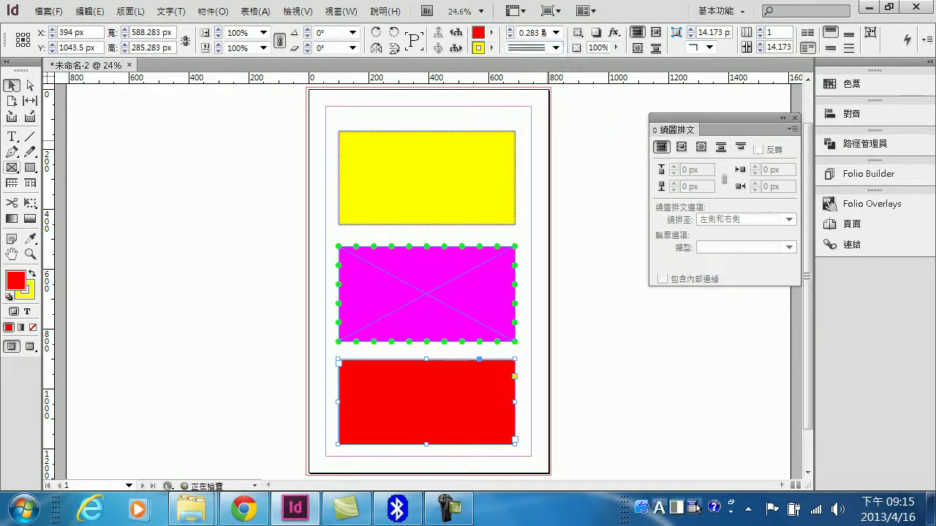
{"action": "left_click", "coordinate": [557, 33]}
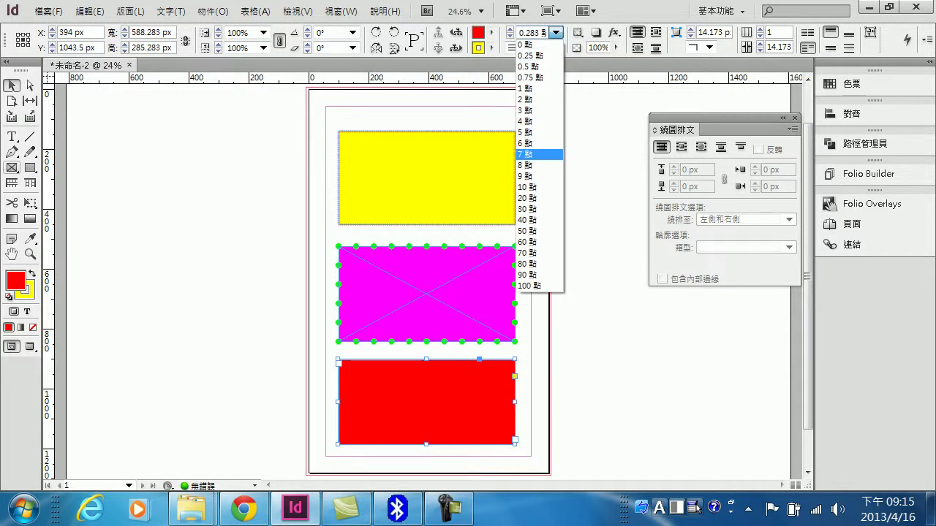
{"action": "left_click", "coordinate": [542, 155]}
{"action": "left_click", "coordinate": [570, 329]}
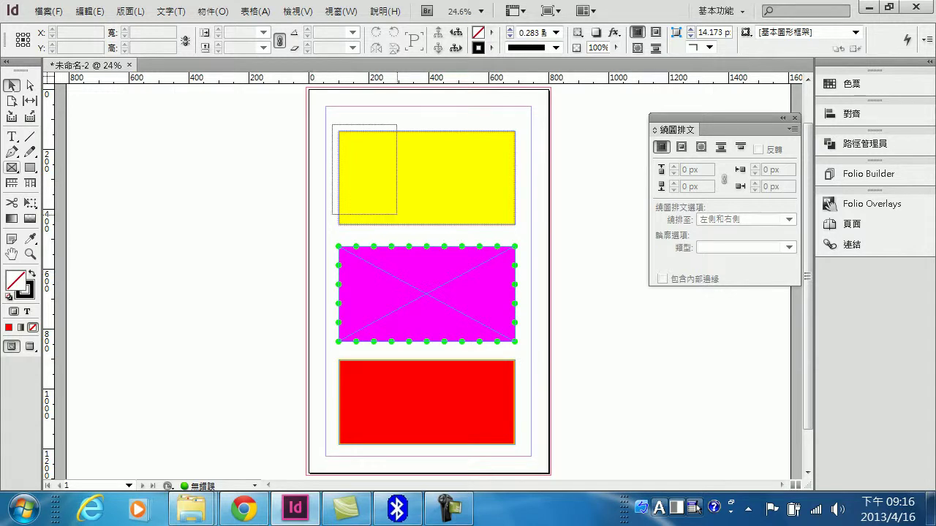
Delete the yellow rectangle, the magenta graphic frame and the red text frame from the page.
{"action": "scroll", "coordinate": [567, 272], "scroll_direction": "down", "scroll_amount": 1}
{"action": "left_click_drag", "start_coordinate": [323, 95], "coordinate": [545, 425]}
{"action": "key", "text": "ctrl+a"}
{"action": "scroll", "coordinate": [696, 505], "scroll_direction": "up", "scroll_amount": 1}
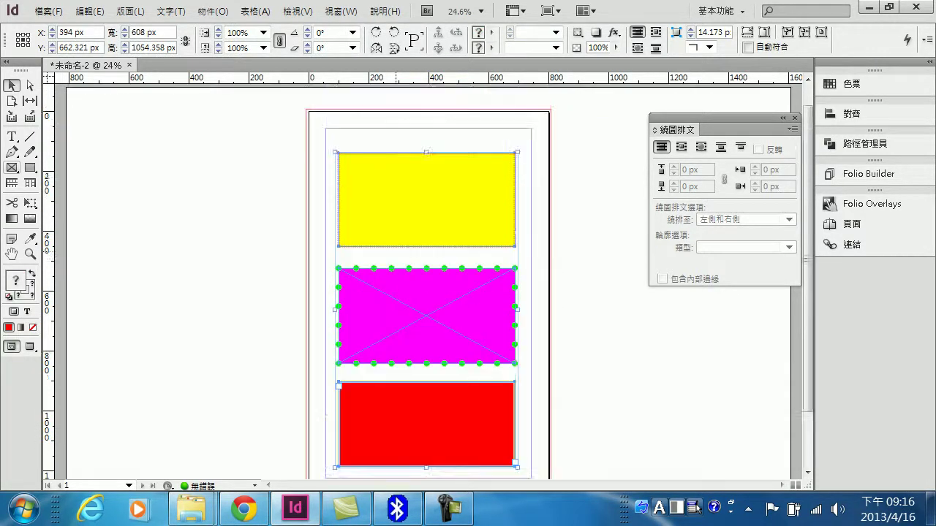
{"action": "key", "text": "Delete"}
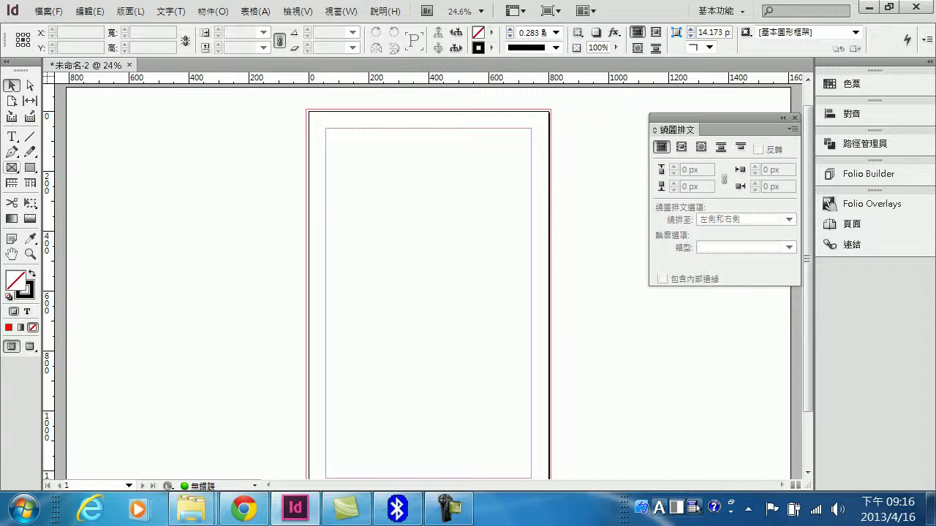
Draw a rectangle about 687 × 372 px across the upper page and two side-by-side graphic frames below, about 385 × 381 and 283 × 381 px.
{"action": "key", "text": "m"}
{"action": "left_click_drag", "start_coordinate": [326, 145], "coordinate": [531, 257]}
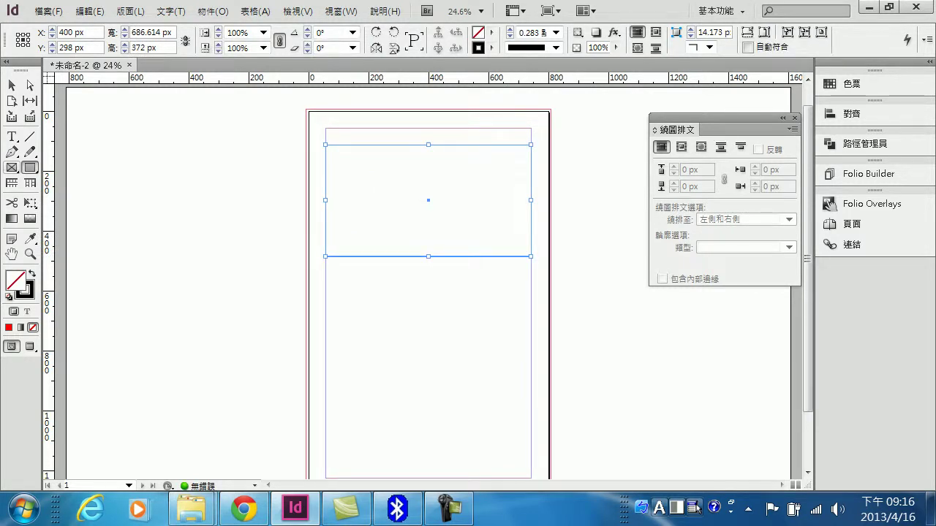
{"action": "key", "text": "f"}
{"action": "left_click_drag", "start_coordinate": [325, 271], "coordinate": [441, 384]}
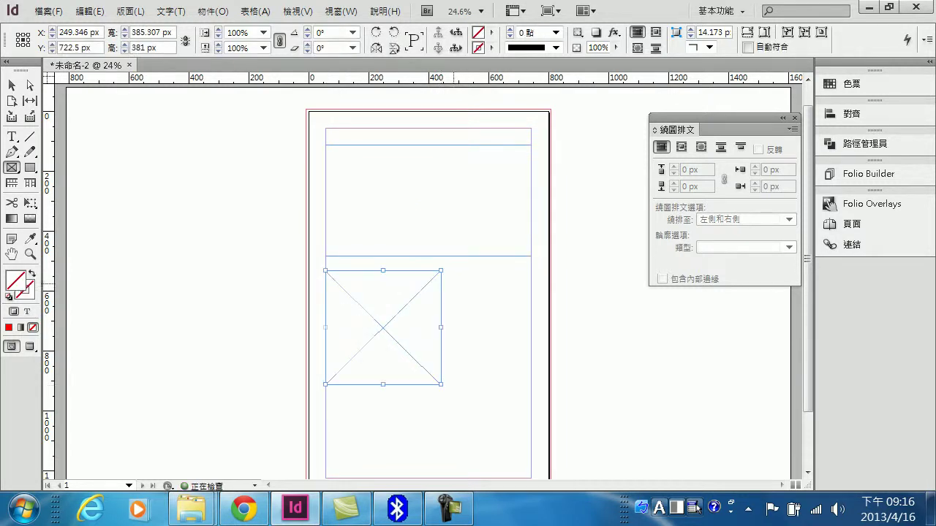
{"action": "left_click_drag", "start_coordinate": [445, 271], "coordinate": [531, 385]}
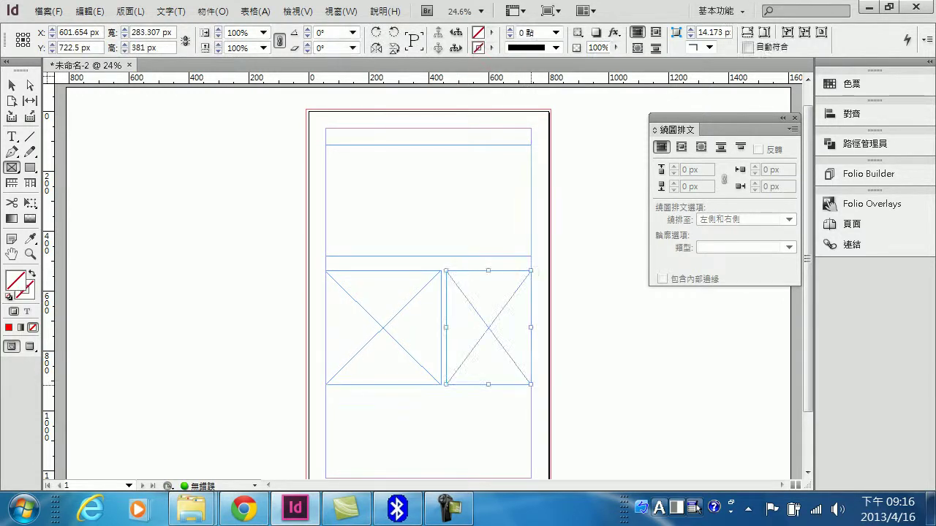
Create an empty text frame about 687 × 250 px between the margins, below the two graphic frames.
{"action": "key", "text": "t"}
{"action": "scroll", "coordinate": [428, 292], "scroll_direction": "down", "scroll_amount": 2}
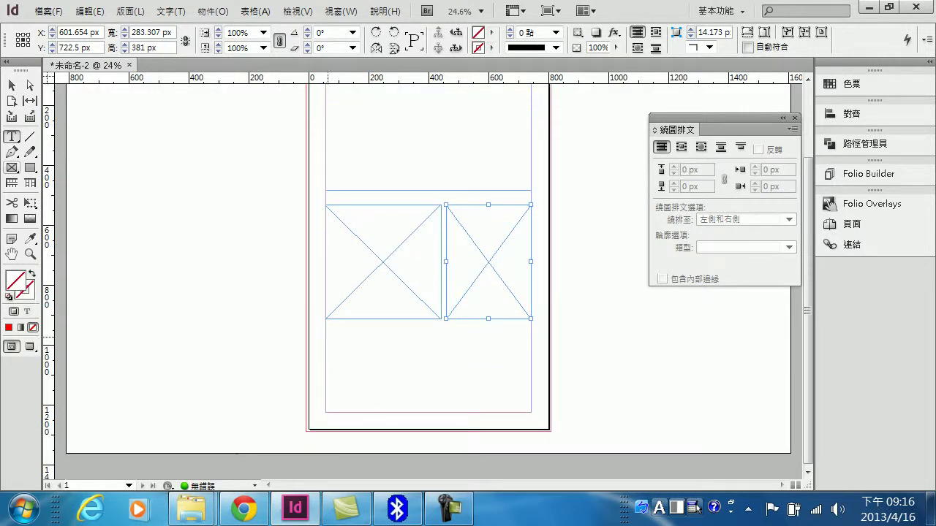
{"action": "left_click_drag", "start_coordinate": [326, 337], "coordinate": [531, 412]}
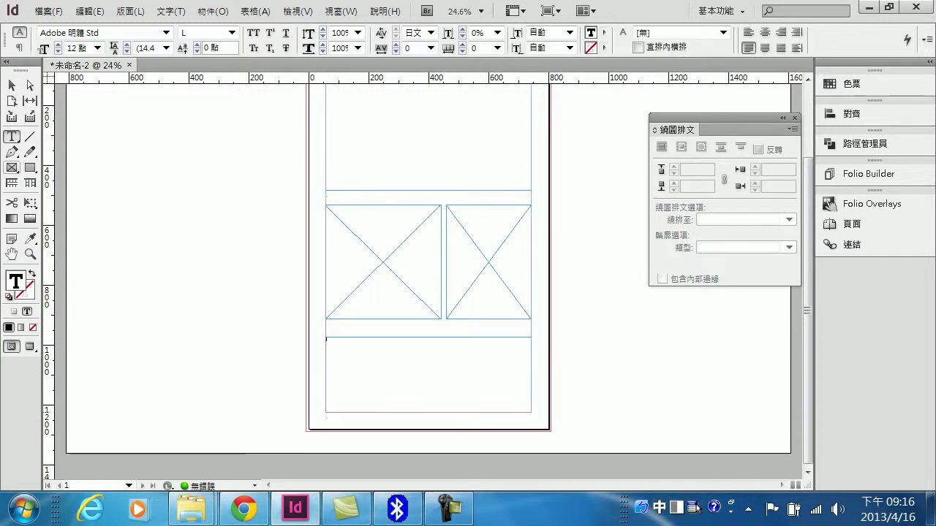
{"action": "key", "text": "Escape"}
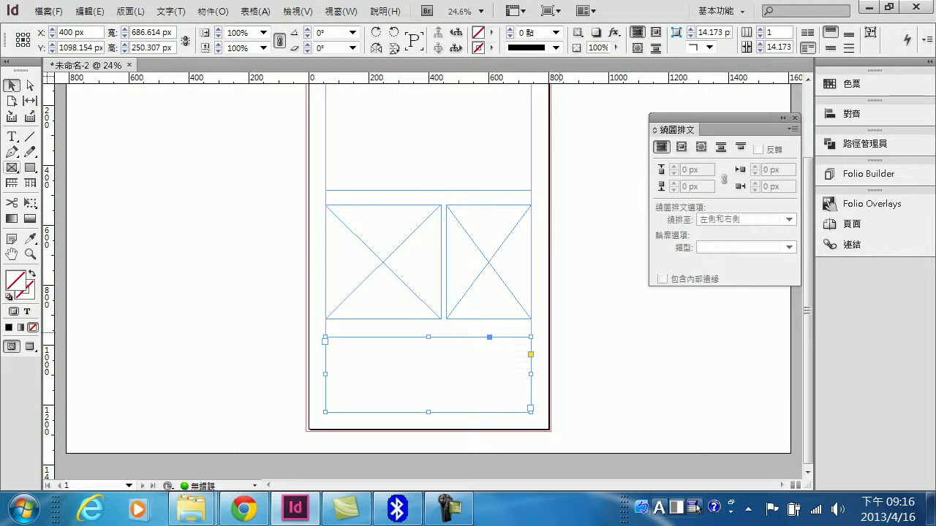
{"action": "scroll", "coordinate": [696, 506], "scroll_direction": "up", "scroll_amount": 2}
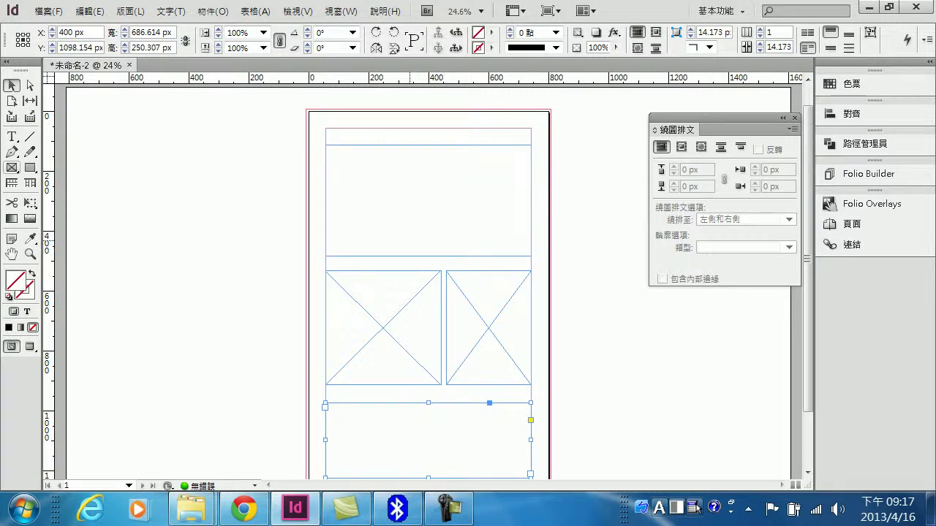
Set the top rectangle's width to 700 px and its height to 374 px.
{"action": "left_click", "coordinate": [383, 145]}
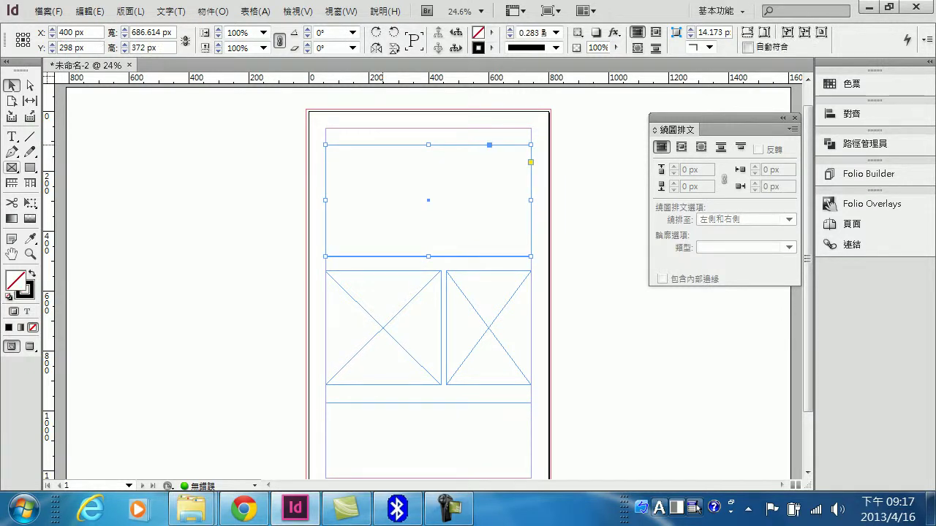
{"action": "double_click", "coordinate": [146, 33]}
{"action": "type", "text": "700"}
{"action": "key", "text": "Return"}
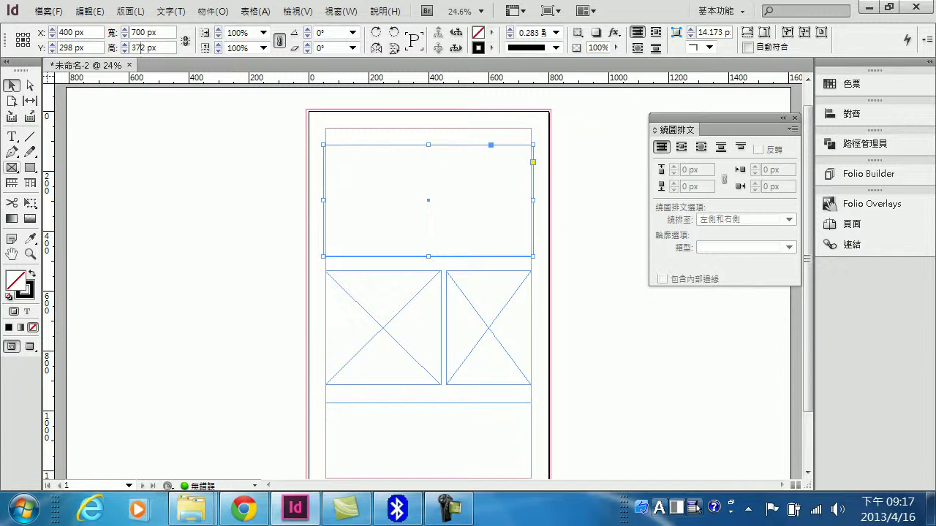
{"action": "left_click_drag", "start_coordinate": [146, 48], "coordinate": [141, 47]}
{"action": "type", "text": "4"}
{"action": "key", "text": "Return"}
Set the top rectangle's Y position to 280 px.
{"action": "left_click_drag", "start_coordinate": [75, 48], "coordinate": [64, 48]}
{"action": "type", "text": "8-"}
{"action": "key", "text": "Return"}
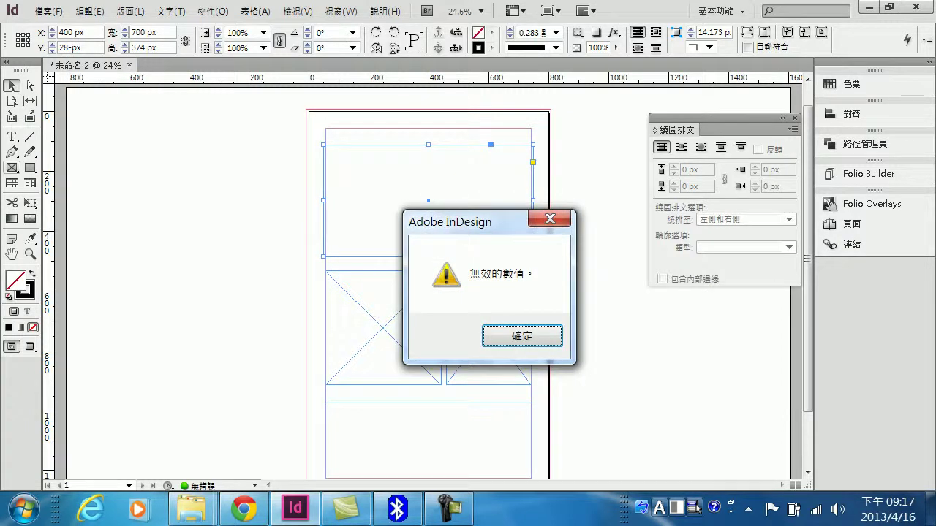
{"action": "key", "text": "Return"}
{"action": "left_click_drag", "start_coordinate": [74, 47], "coordinate": [65, 47]}
{"action": "type", "text": "80"}
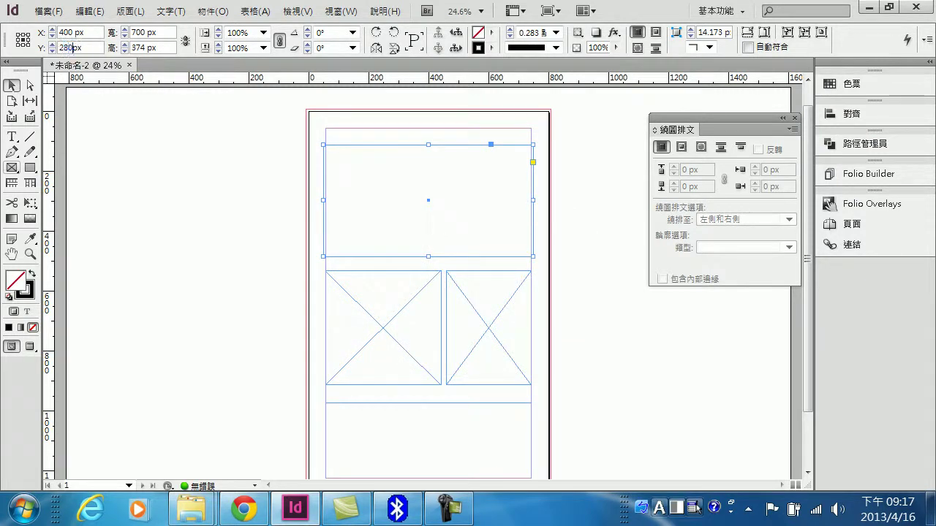
{"action": "key", "text": "Return"}
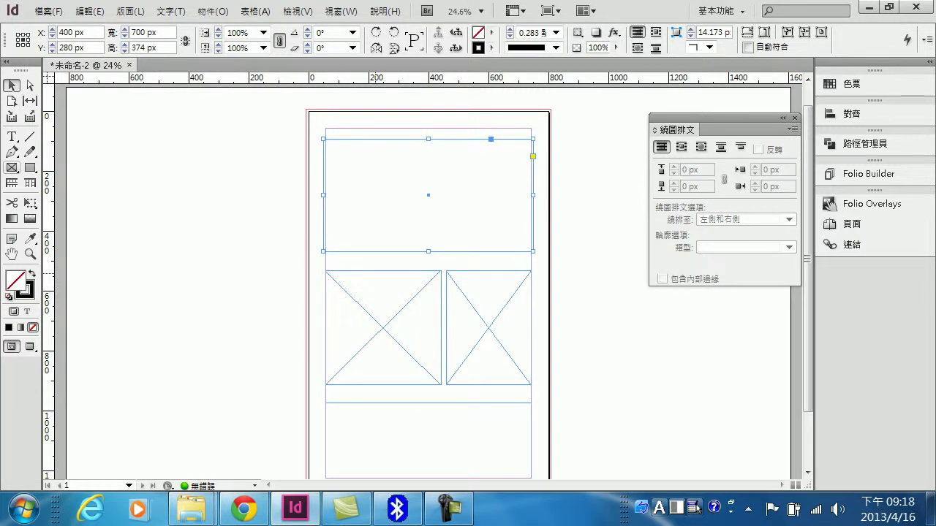
Position the left graphic frame at X 240 px, Y 700 px and size it to 380 px wide by 365 px high.
{"action": "left_click", "coordinate": [376, 274]}
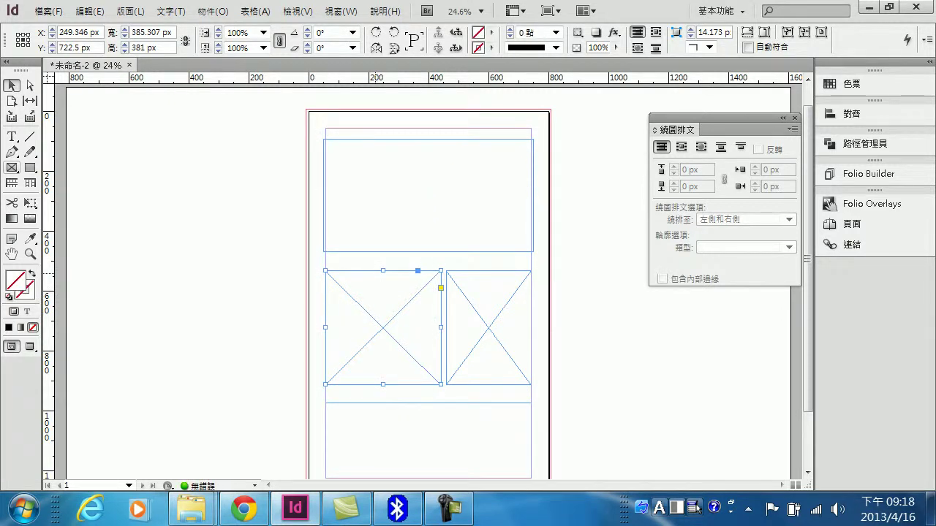
{"action": "left_click_drag", "start_coordinate": [91, 32], "coordinate": [59, 32]}
{"action": "type", "text": "240"}
{"action": "key", "text": "Tab"}
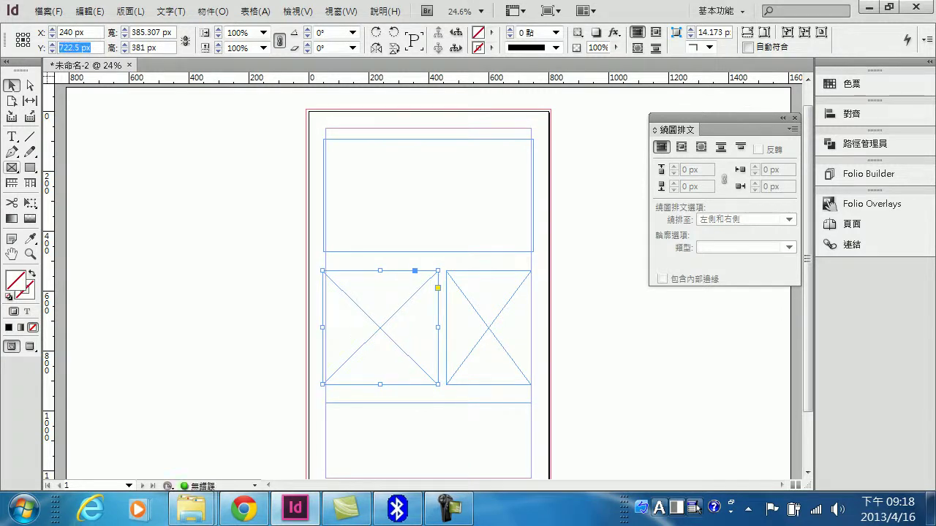
{"action": "type", "text": "700"}
{"action": "key", "text": "Tab"}
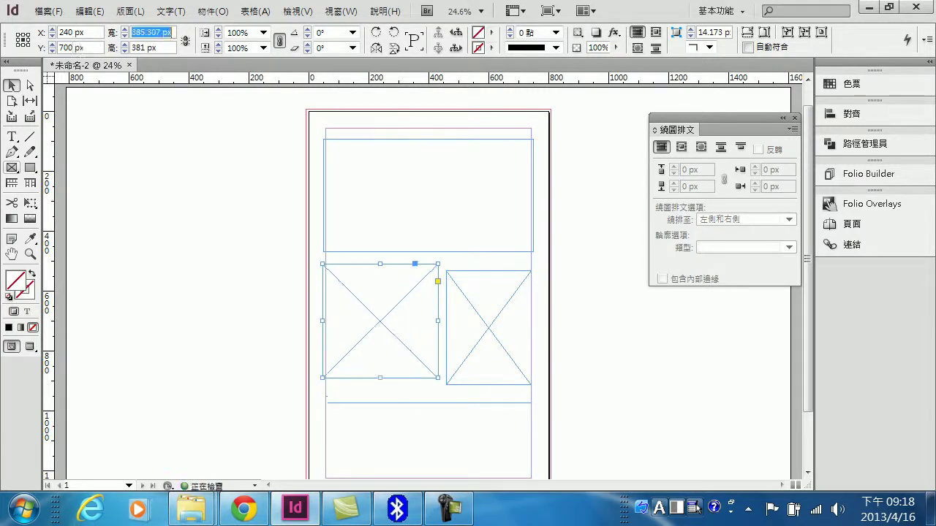
{"action": "type", "text": "380"}
{"action": "key", "text": "Tab"}
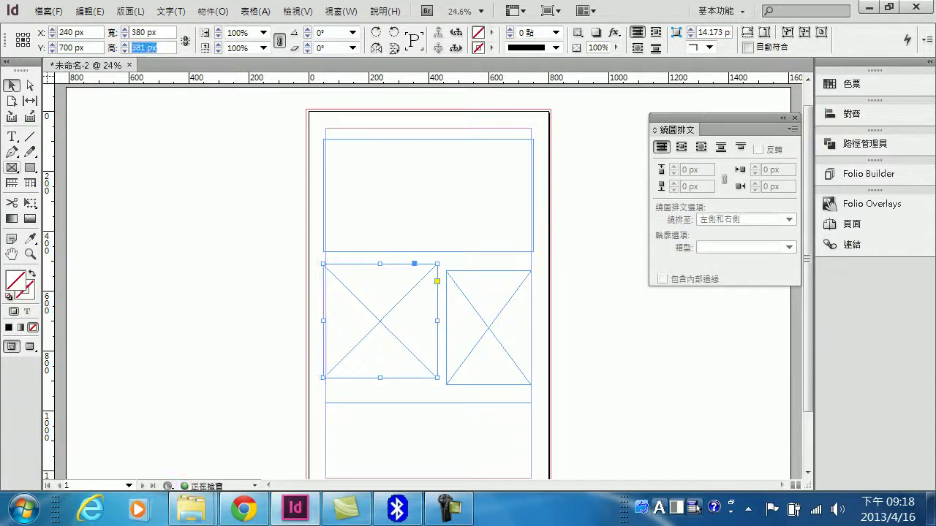
{"action": "type", "text": "365"}
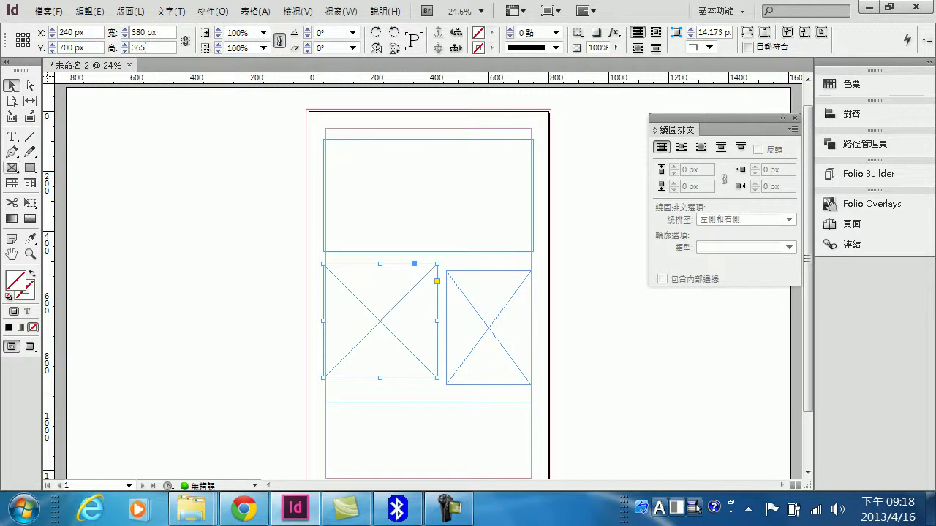
{"action": "key", "text": "Return"}
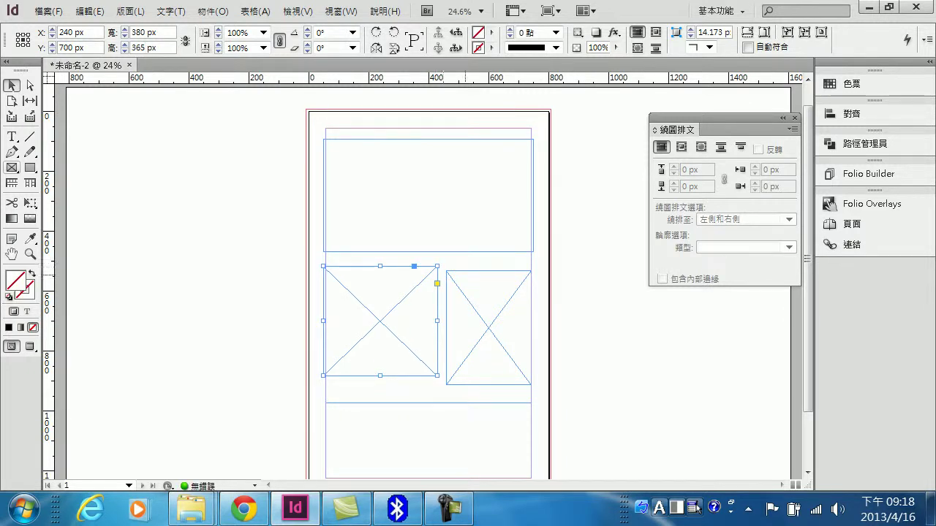
Position the right graphic frame at X 600 px, Y 700 px and size it to 300 px wide by 365 px high.
{"action": "left_click", "coordinate": [454, 271]}
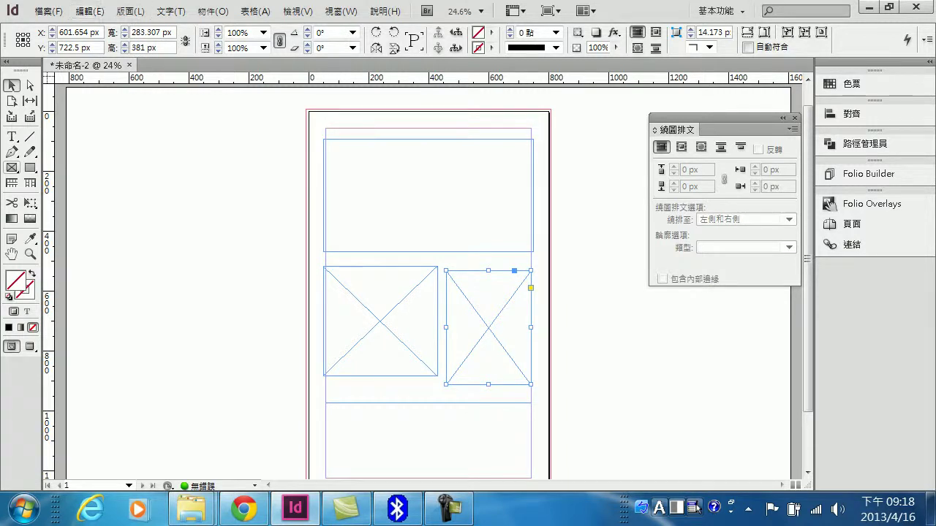
{"action": "left_click_drag", "start_coordinate": [90, 32], "coordinate": [58, 31]}
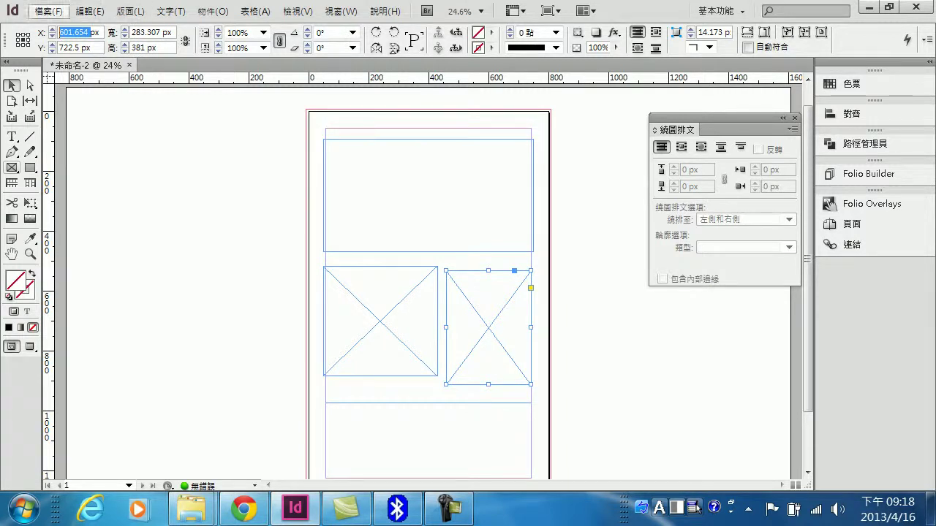
{"action": "key", "text": "BackSpace"}
{"action": "type", "text": "600"}
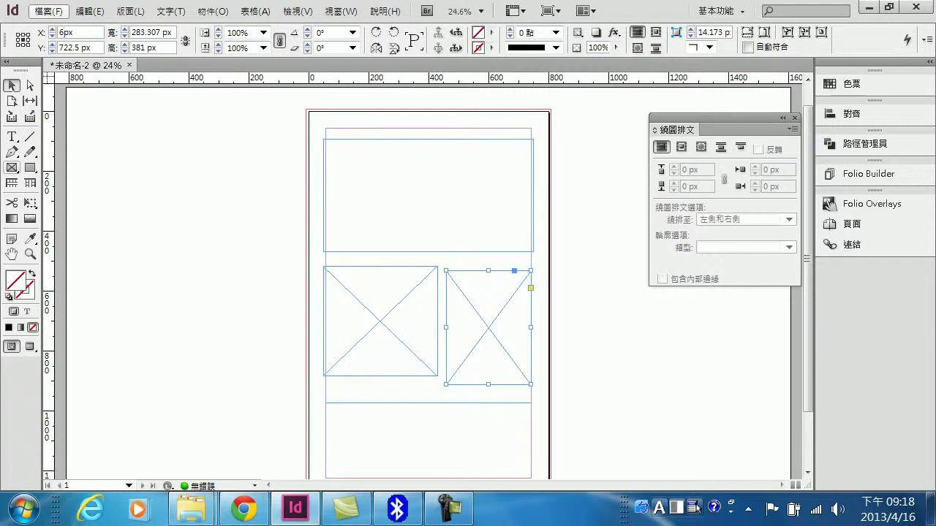
{"action": "key", "text": "Tab"}
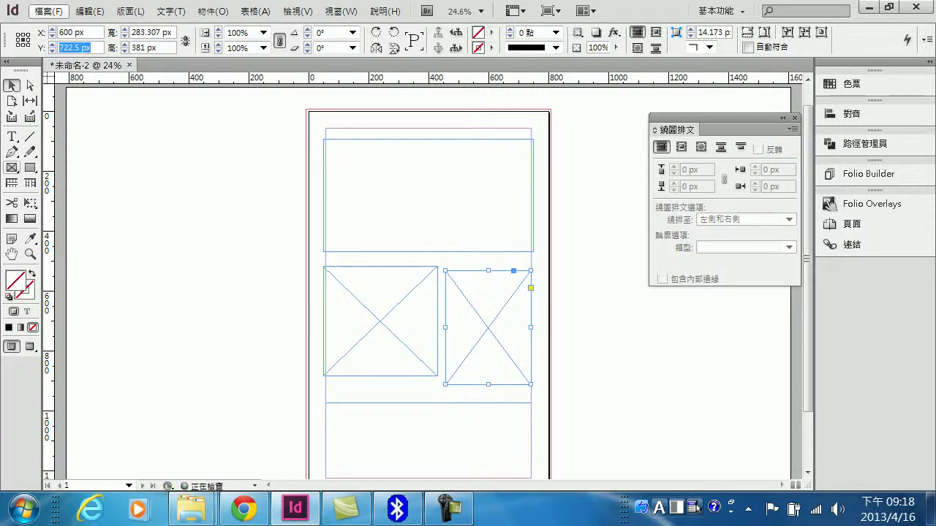
{"action": "type", "text": "700"}
{"action": "key", "text": "Tab"}
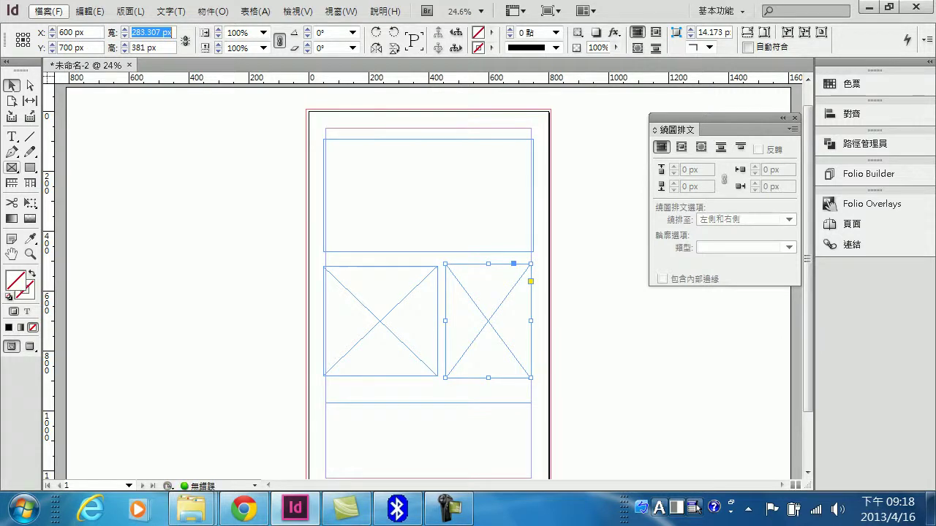
{"action": "type", "text": "300"}
{"action": "key", "text": "Tab"}
{"action": "key", "text": "alt"}
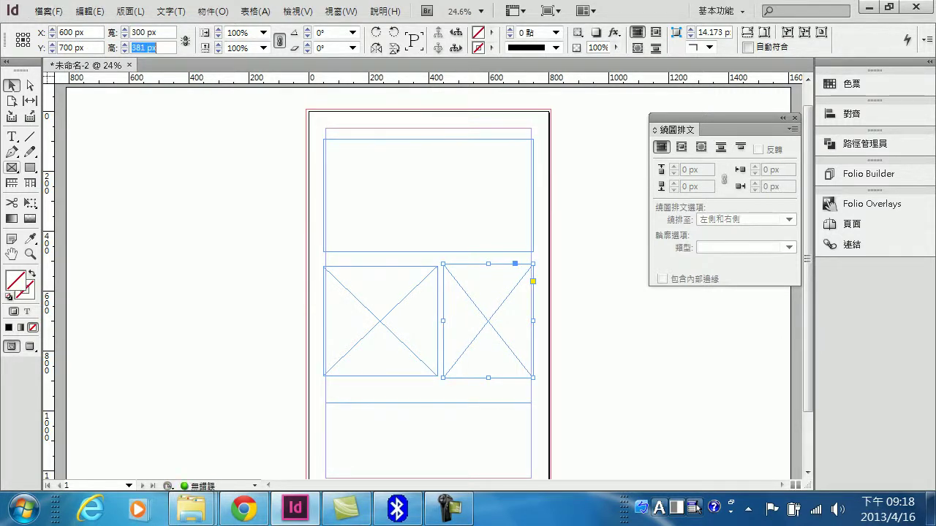
{"action": "type", "text": "365"}
{"action": "key", "text": "Return"}
Set the bottom text frame's Y position to 1025 px and size it to 684 px wide by 215 px high.
{"action": "scroll", "coordinate": [353, 373], "scroll_direction": "down", "scroll_amount": 1}
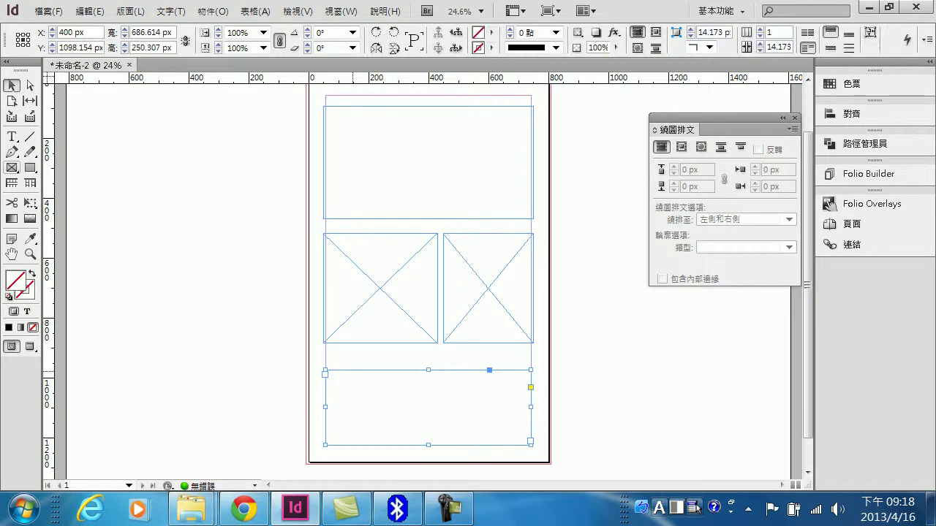
{"action": "left_click_drag", "start_coordinate": [73, 32], "coordinate": [59, 32]}
{"action": "key", "text": "Tab"}
{"action": "key", "text": "BackSpace"}
{"action": "type", "text": "1025"}
{"action": "key", "text": "Tab"}
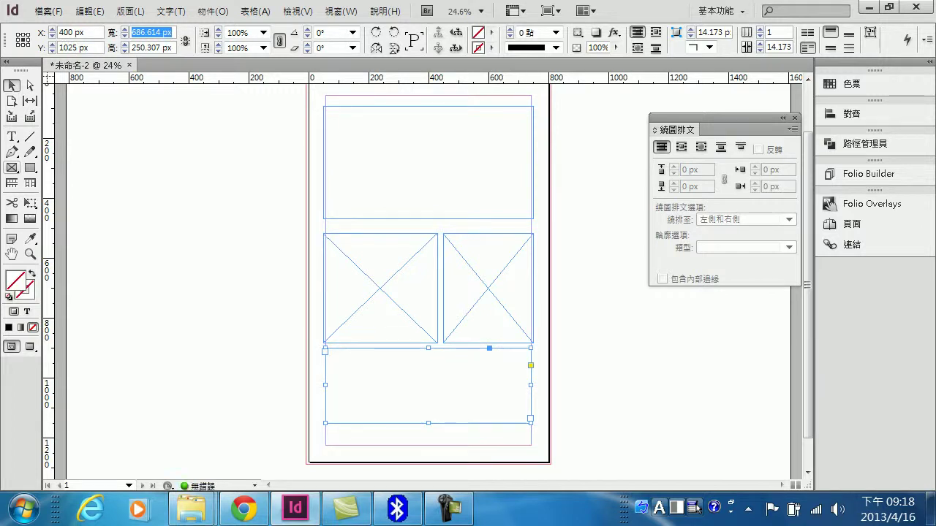
{"action": "type", "text": "8"}
{"action": "key", "text": "BackSpace"}
{"action": "type", "text": "684"}
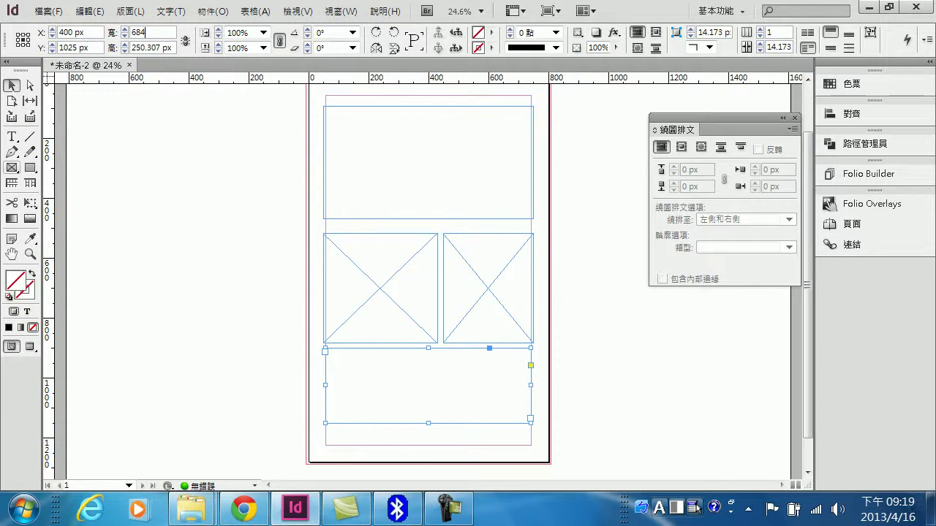
{"action": "key", "text": "Tab"}
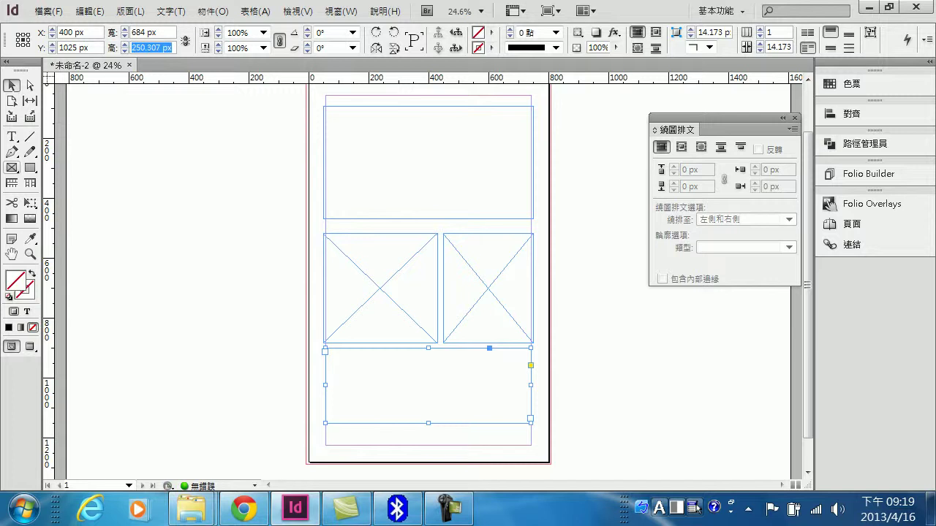
{"action": "type", "text": "215 px"}
{"action": "key", "text": "Return"}
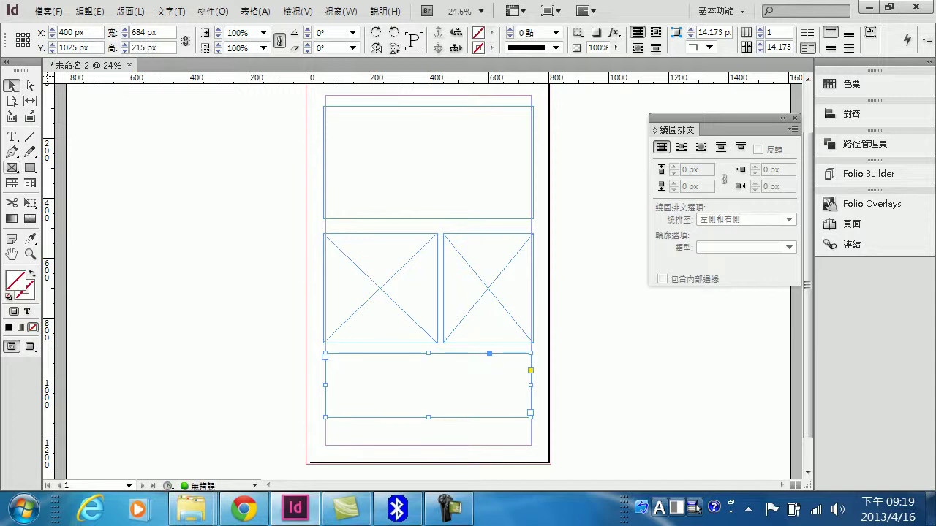
{"action": "left_click", "coordinate": [231, 369]}
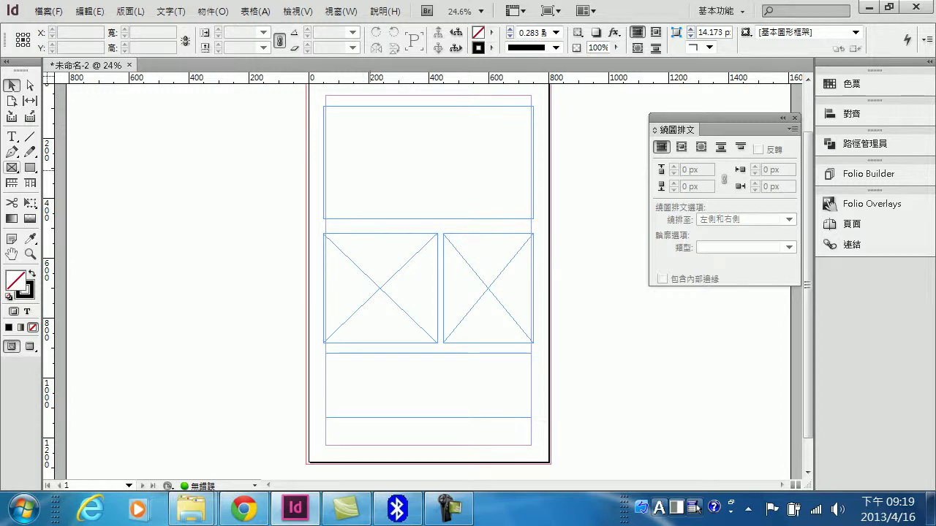
{"action": "left_click", "coordinate": [324, 153]}
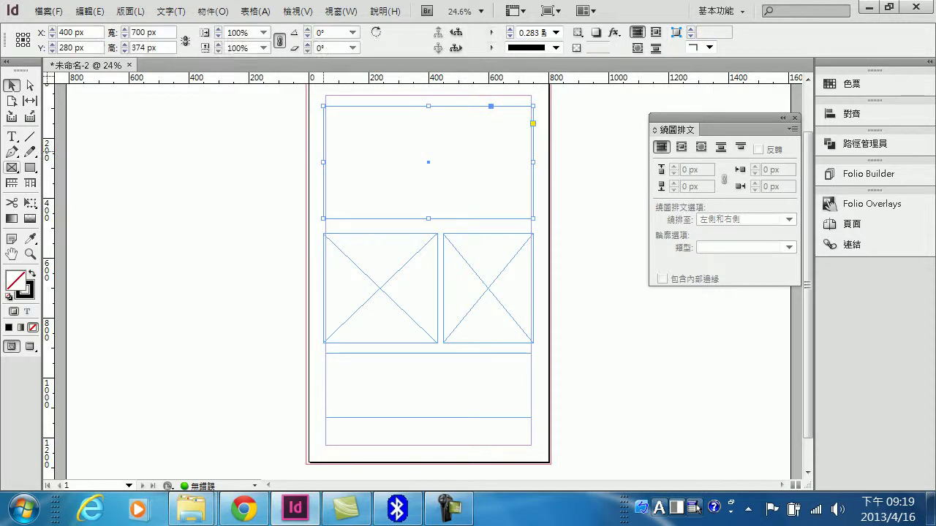
{"action": "left_click", "coordinate": [340, 11]}
{"action": "mouse_move", "coordinate": [395, 158]}
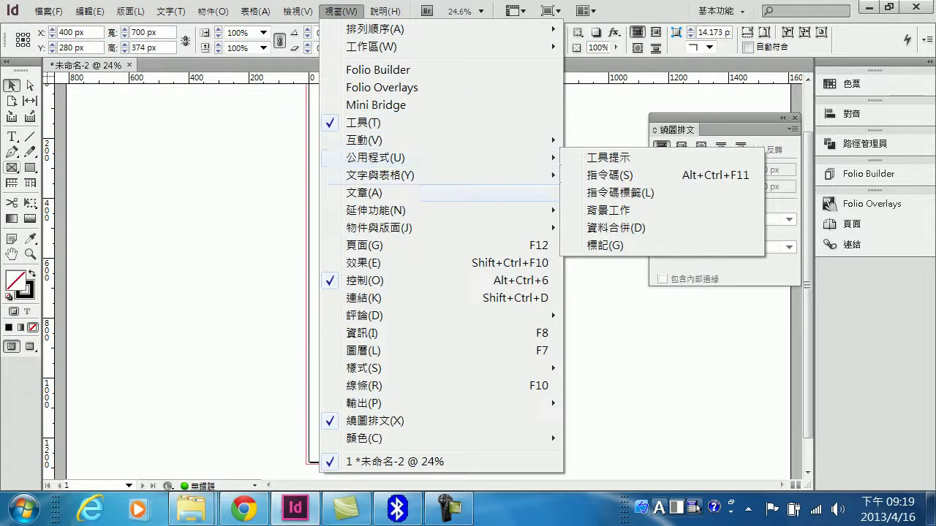
{"action": "mouse_move", "coordinate": [395, 210]}
{"action": "mouse_move", "coordinate": [394, 228]}
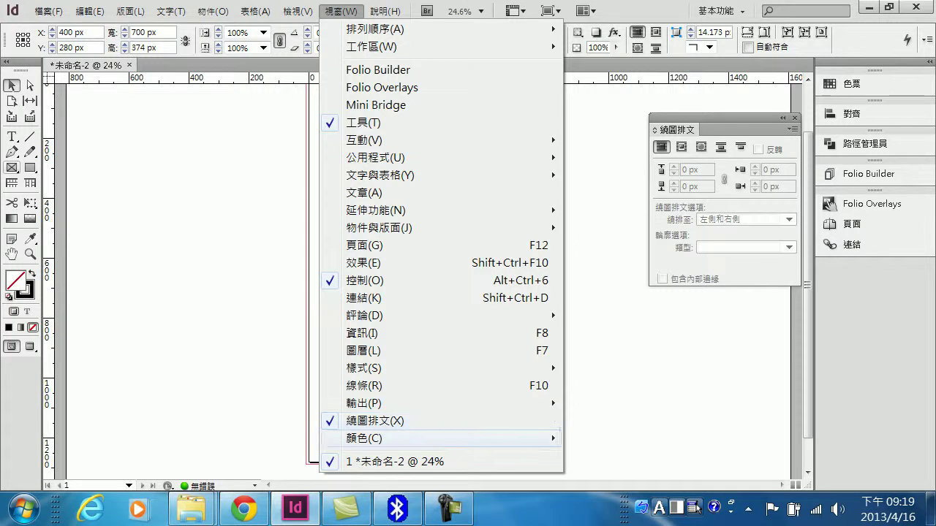
{"action": "mouse_move", "coordinate": [395, 438]}
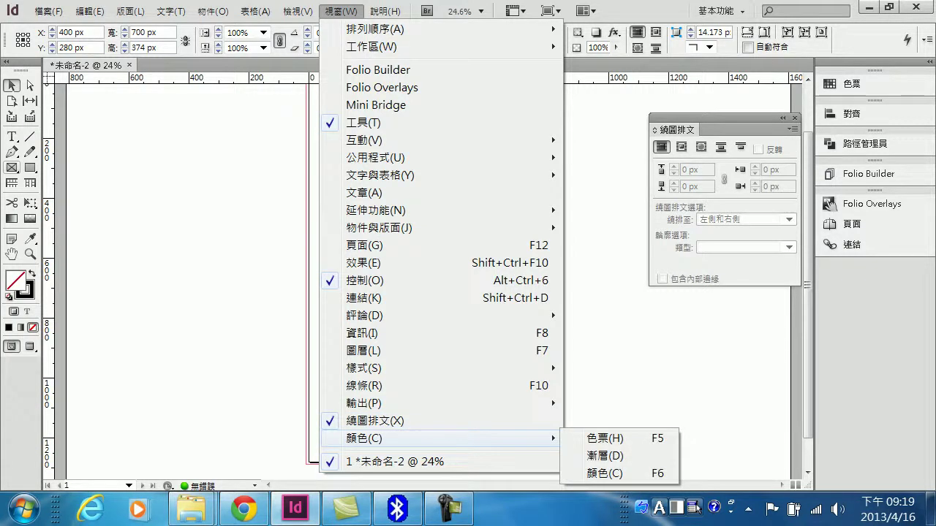
{"action": "mouse_move", "coordinate": [213, 11]}
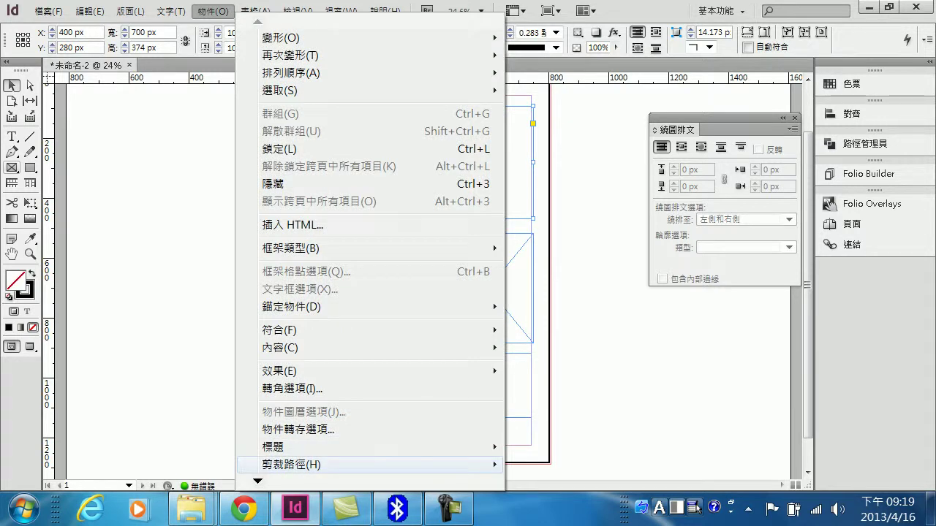
{"action": "mouse_move", "coordinate": [257, 481]}
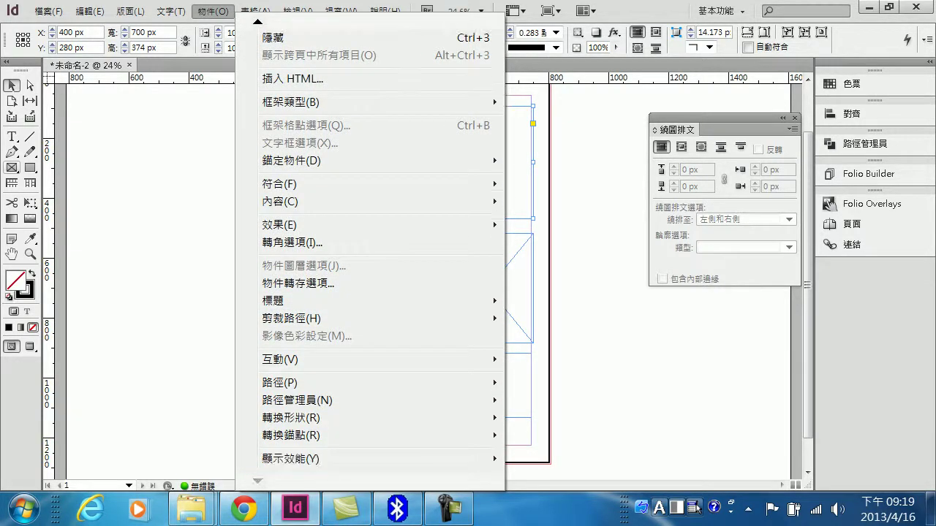
{"action": "left_click", "coordinate": [175, 201]}
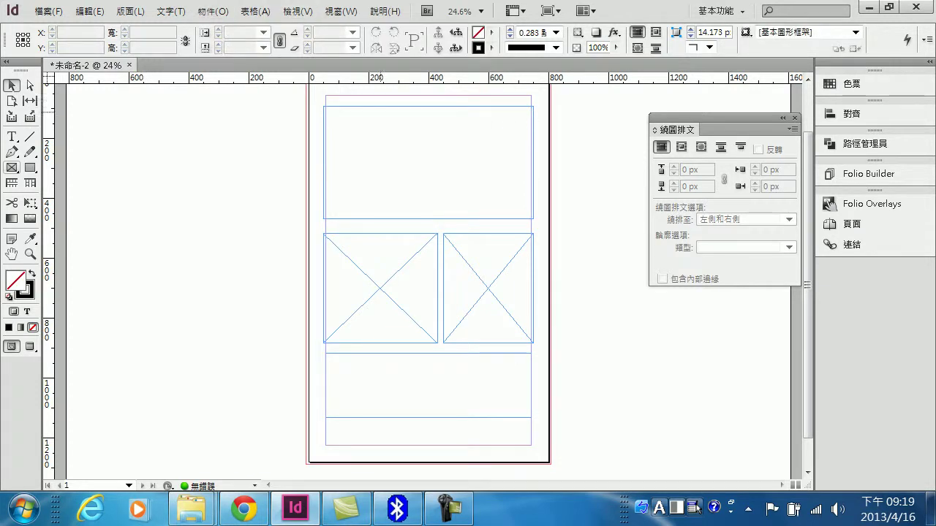
Show the Object Styles panel (物件樣式), place it beside the page and enlarge it vertically.
{"action": "left_click", "coordinate": [340, 11]}
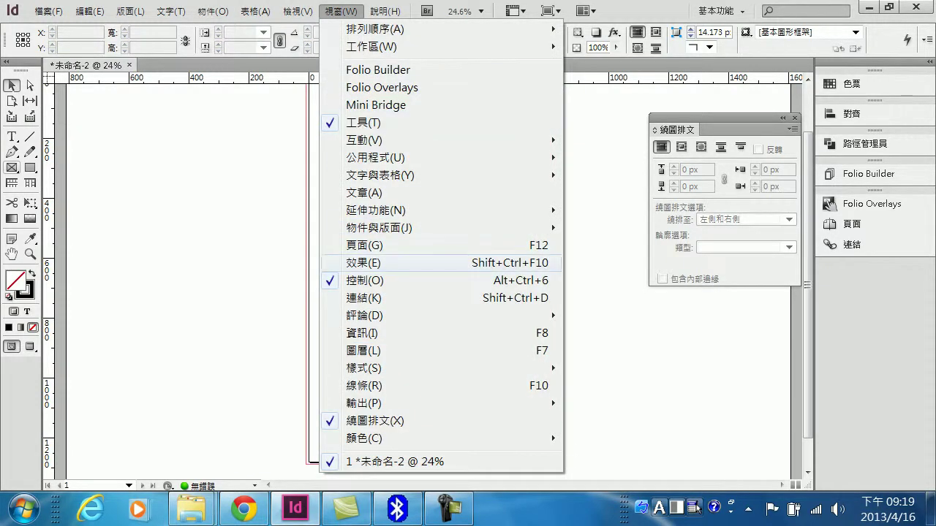
{"action": "mouse_move", "coordinate": [366, 368]}
{"action": "left_click", "coordinate": [614, 385]}
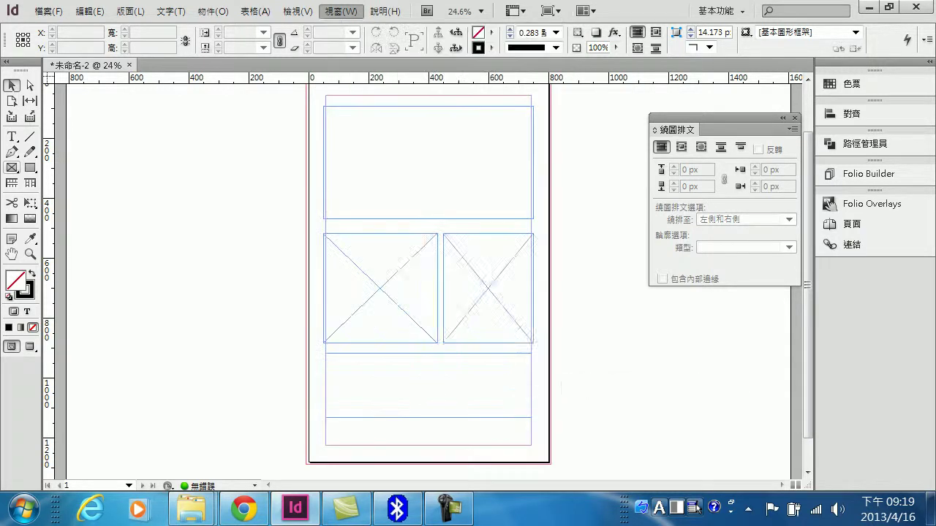
{"action": "left_click_drag", "start_coordinate": [450, 239], "coordinate": [164, 121]}
{"action": "left_click_drag", "start_coordinate": [192, 262], "coordinate": [192, 359]}
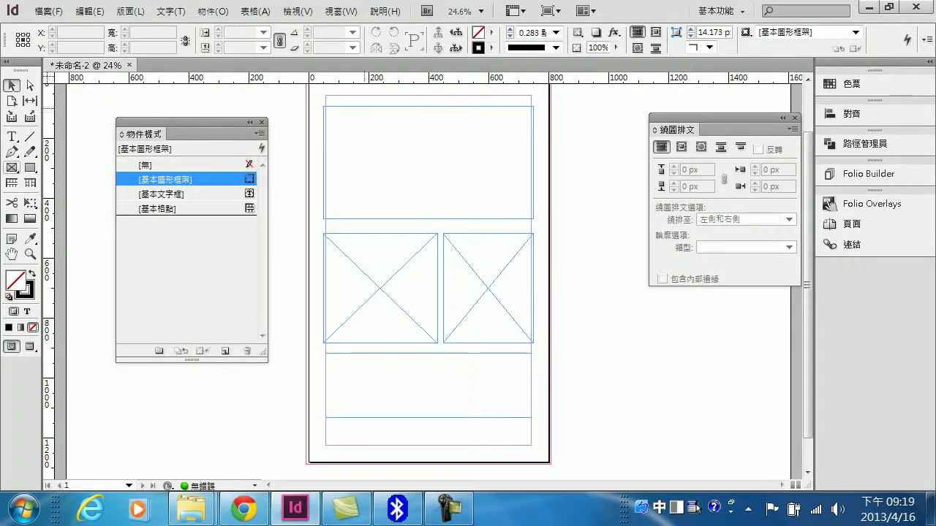
Check which object style is assigned to the top rectangle, each graphic frame and the bottom text frame.
{"action": "left_click", "coordinate": [364, 107]}
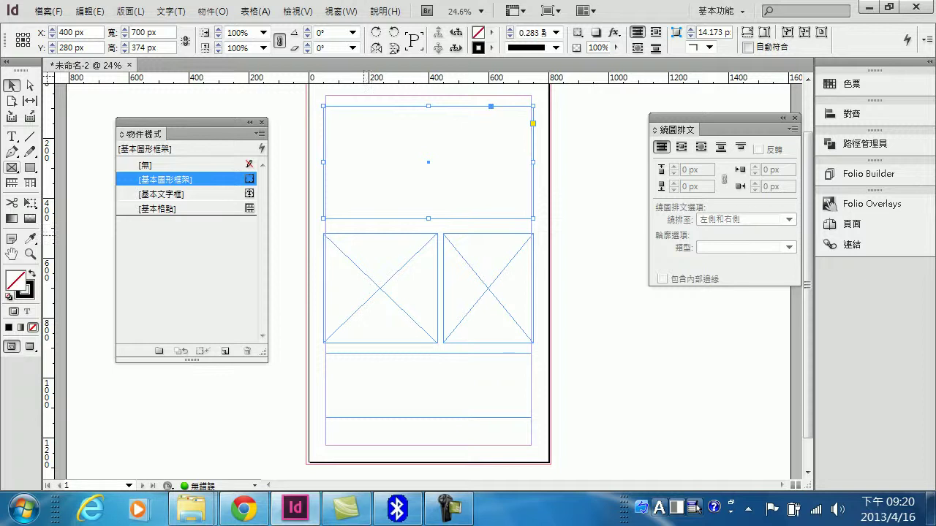
{"action": "left_click", "coordinate": [365, 235]}
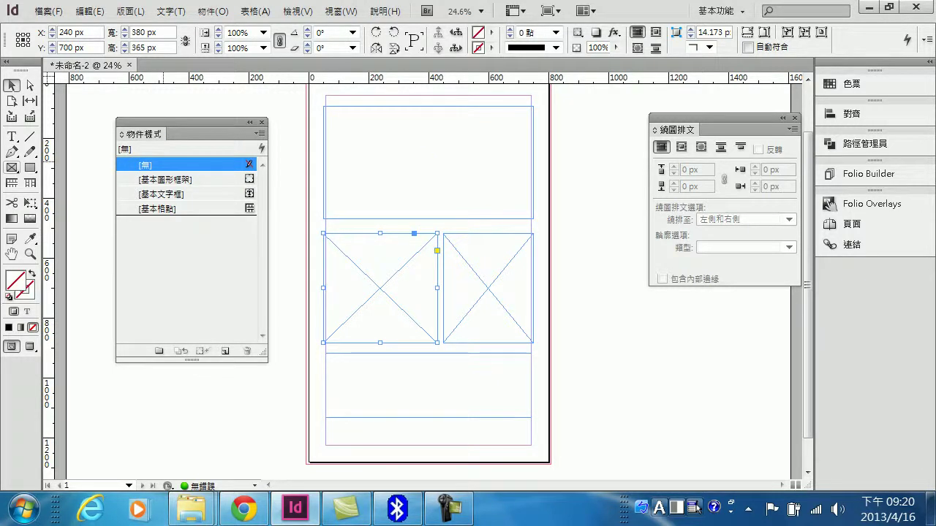
{"action": "left_click", "coordinate": [468, 234]}
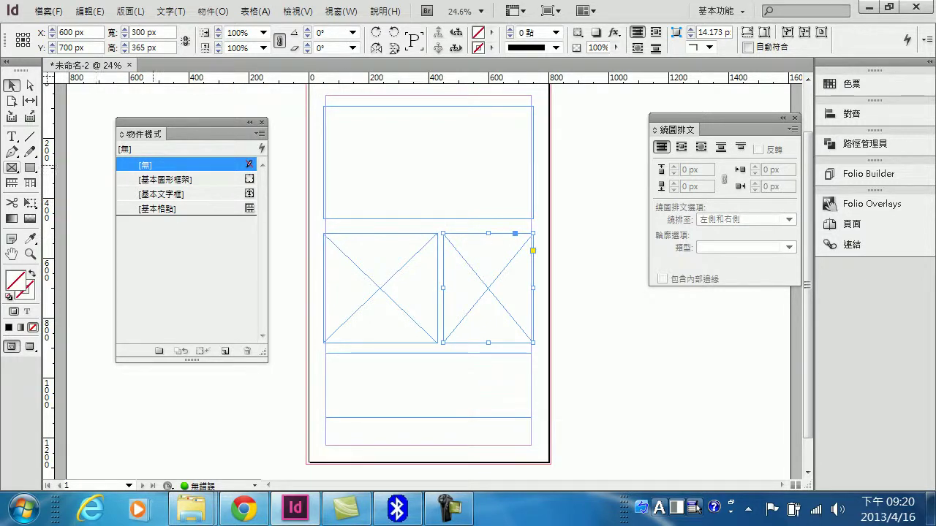
{"action": "left_click", "coordinate": [351, 355]}
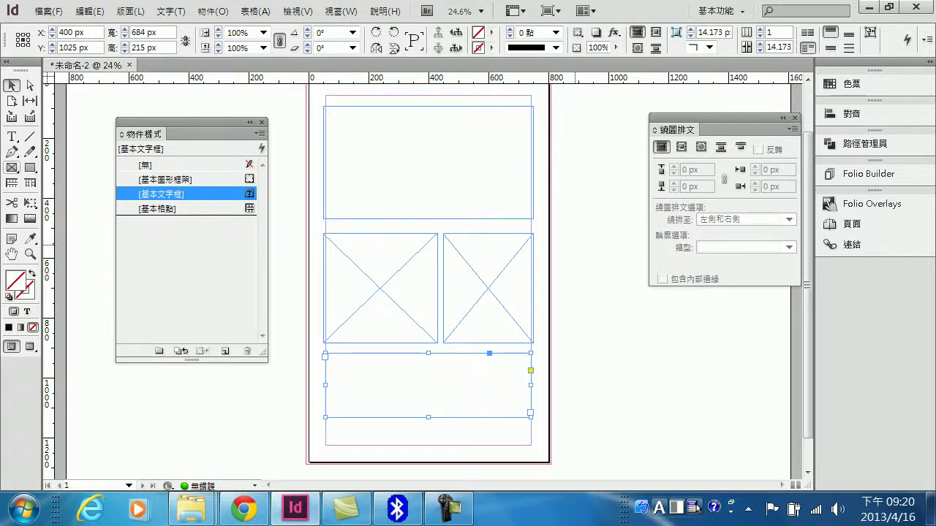
Give the top rectangle a 20 pt stroke with the Thick-Thin (粗 - 細) line type.
{"action": "left_click", "coordinate": [431, 107]}
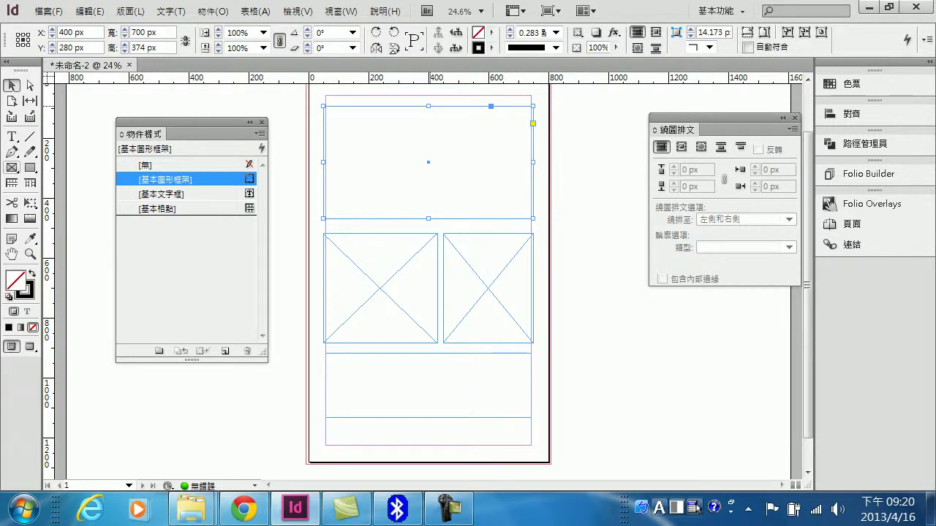
{"action": "left_click", "coordinate": [491, 47]}
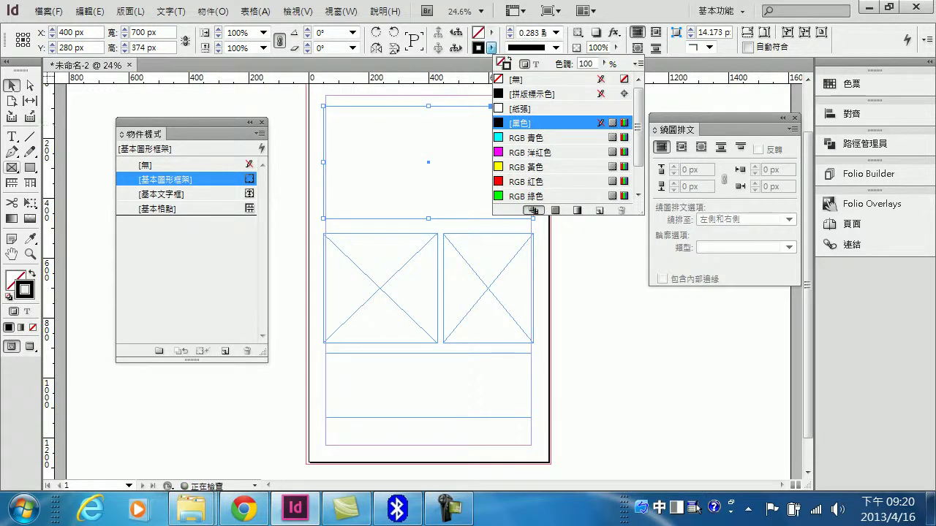
{"action": "left_click", "coordinate": [557, 32]}
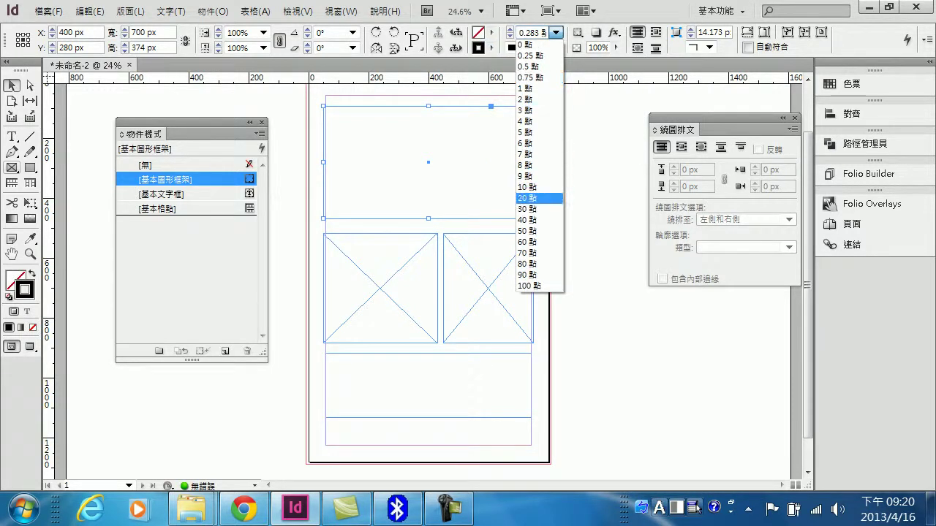
{"action": "left_click", "coordinate": [539, 188]}
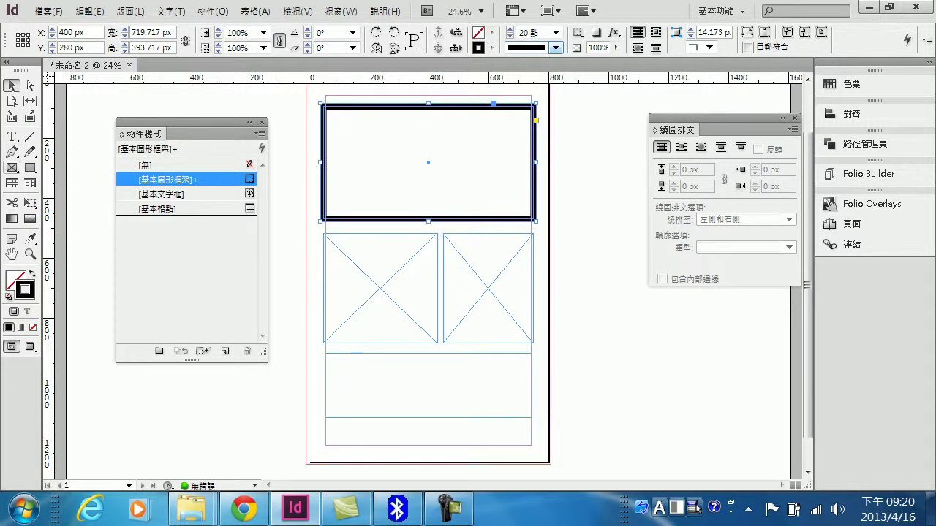
{"action": "left_click", "coordinate": [555, 48]}
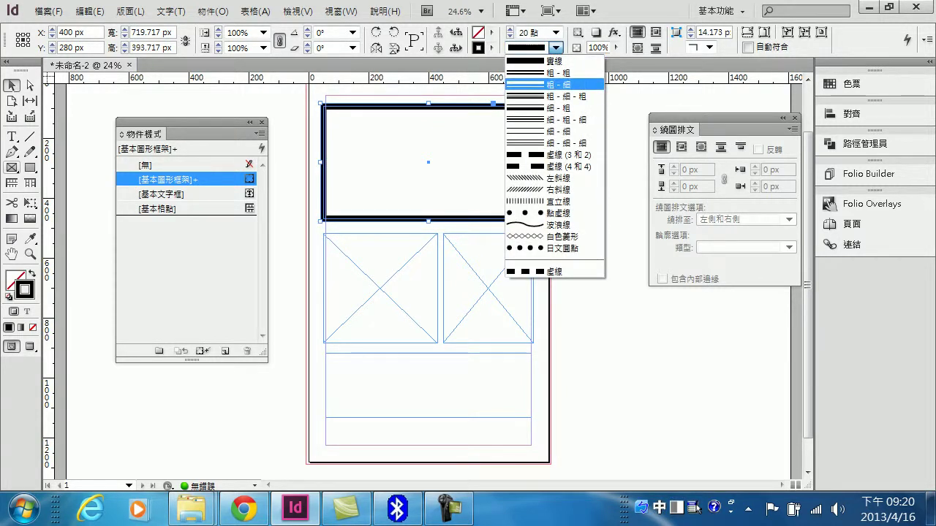
{"action": "left_click", "coordinate": [555, 96]}
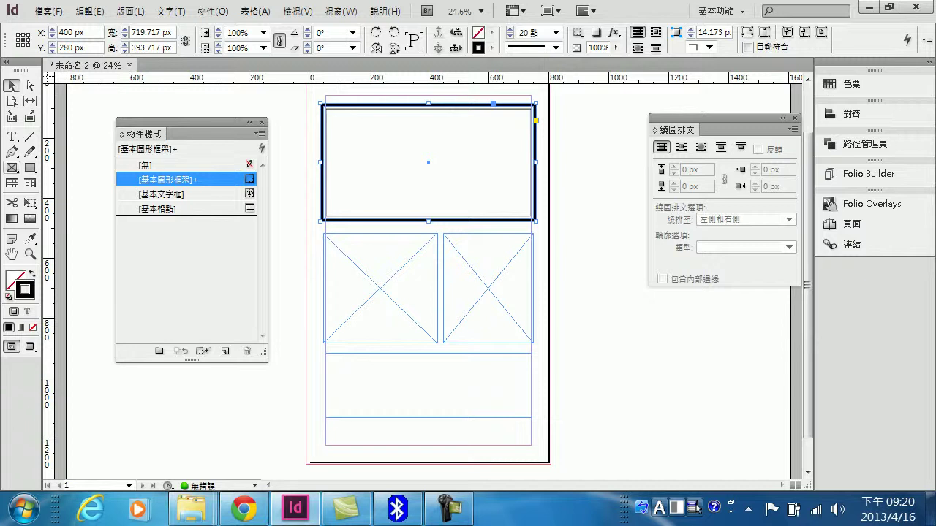
Bevel the top rectangle's corners (斜角) with a corner size of 25 px.
{"action": "left_click", "coordinate": [710, 47]}
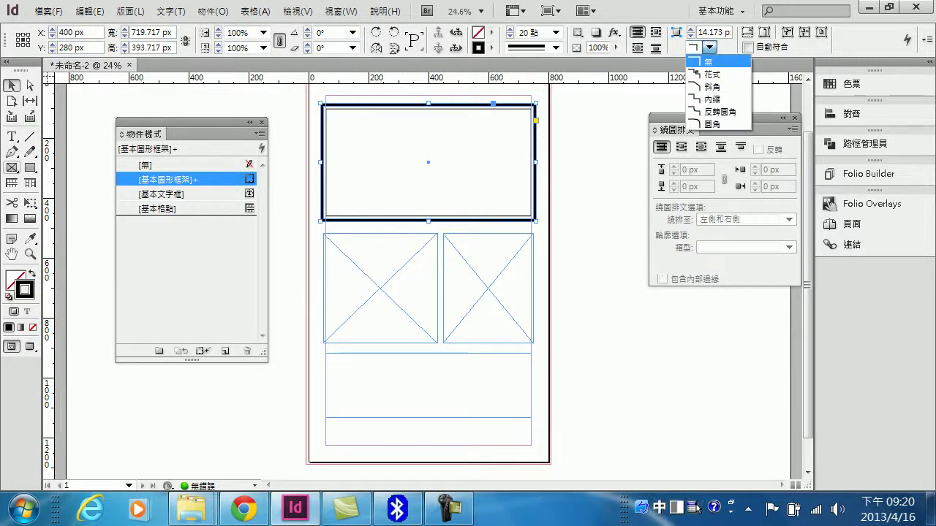
{"action": "left_click", "coordinate": [707, 87]}
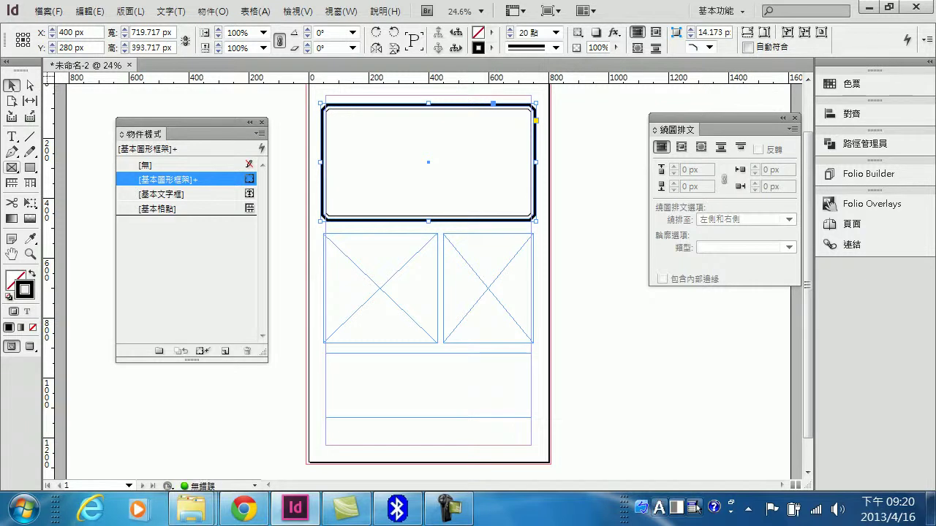
{"action": "left_click", "coordinate": [691, 29]}
{"action": "left_click", "coordinate": [690, 29]}
{"action": "left_click", "coordinate": [691, 29]}
{"action": "left_click", "coordinate": [690, 29]}
{"action": "left_click", "coordinate": [691, 30]}
{"action": "left_click", "coordinate": [690, 29]}
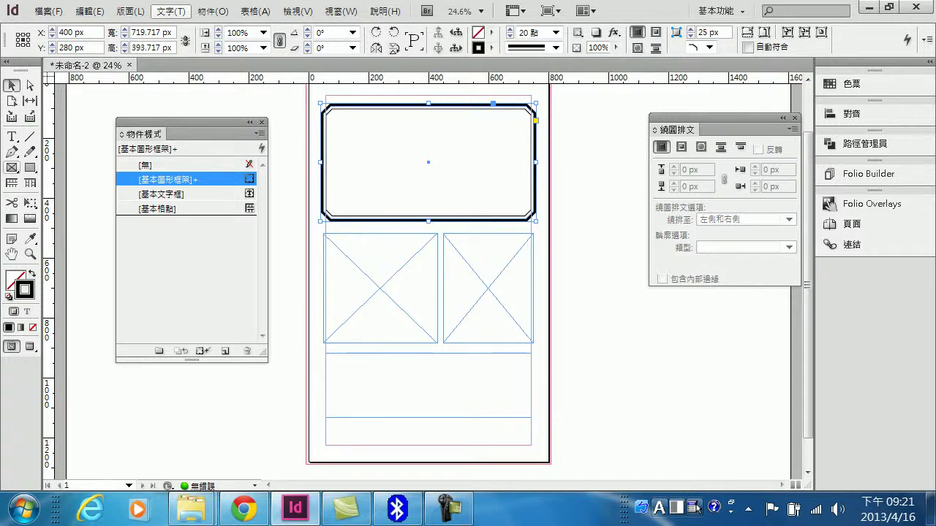
Review the size and shape set for each of the top rectangle's corners in the Corner Options (轉角選項).
{"action": "left_click", "coordinate": [212, 11]}
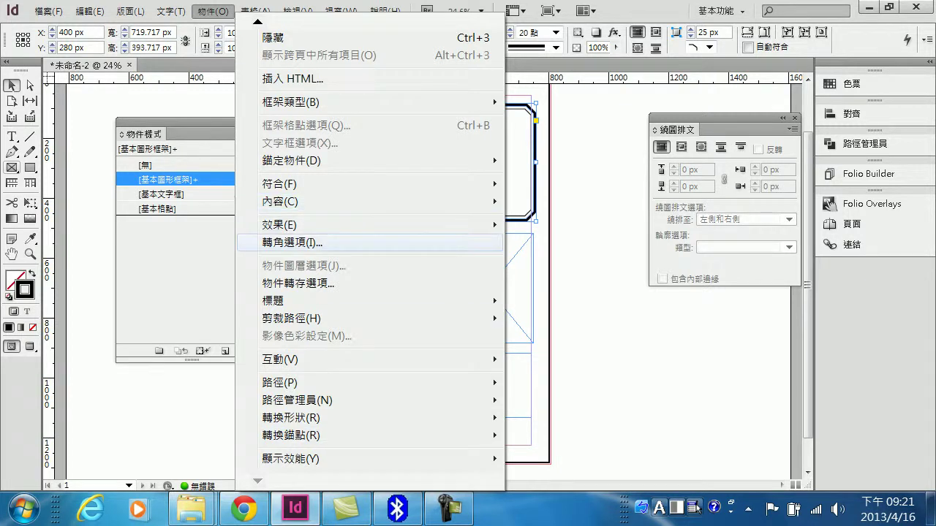
{"action": "left_click", "coordinate": [292, 242]}
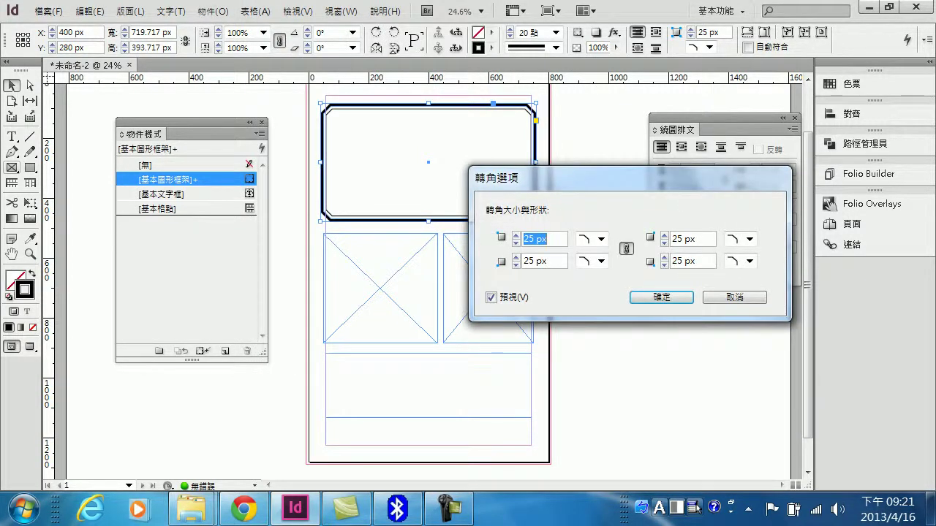
{"action": "key", "text": "Return"}
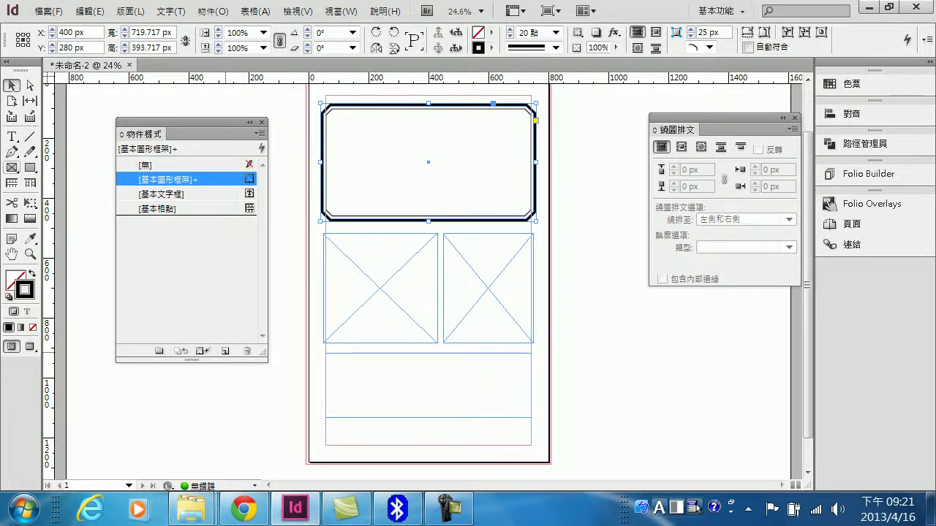
Create a new object style from the top rectangle's stroke and corner formatting and apply it to that rectangle.
{"action": "left_click", "coordinate": [225, 351]}
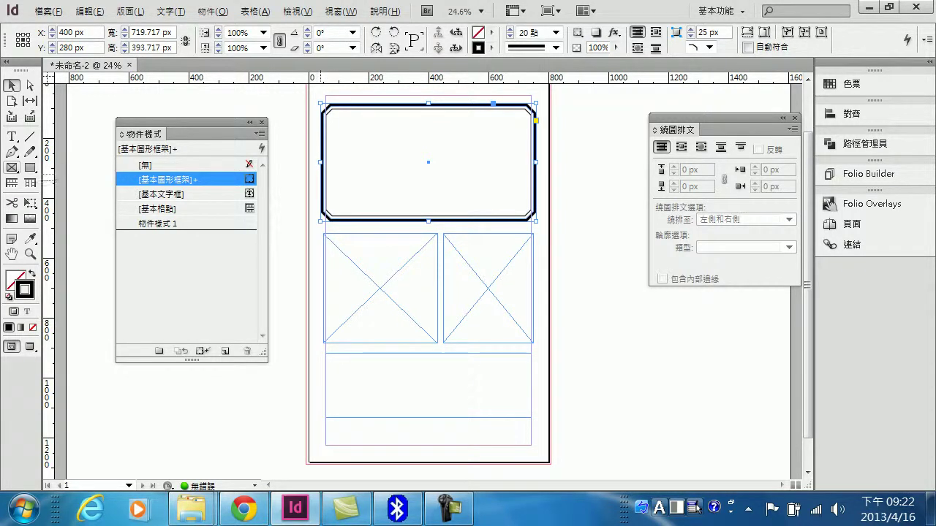
{"action": "left_click", "coordinate": [218, 181]}
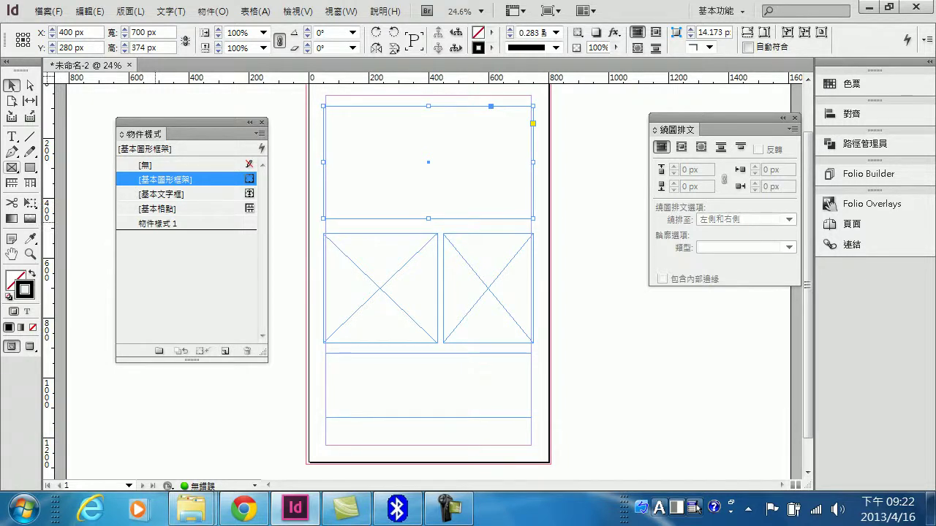
{"action": "key", "text": "ctrl+z"}
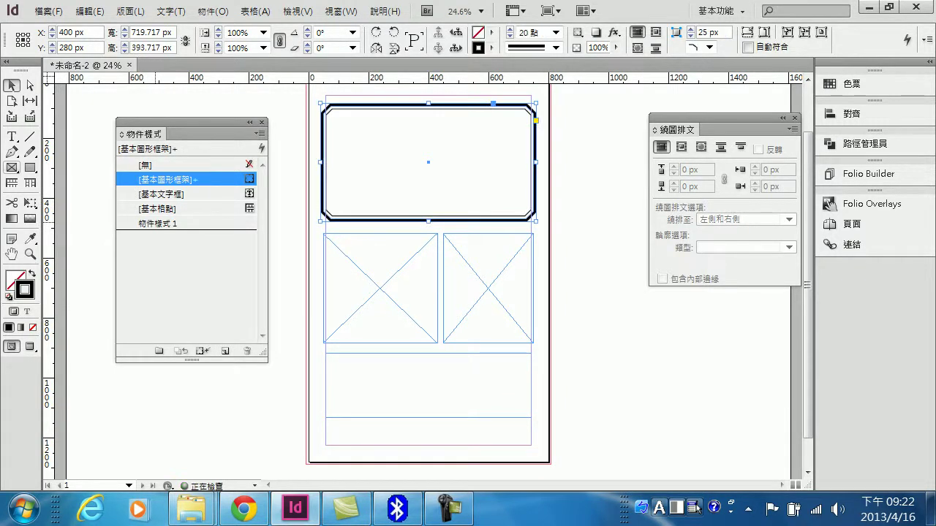
{"action": "left_click", "coordinate": [158, 224]}
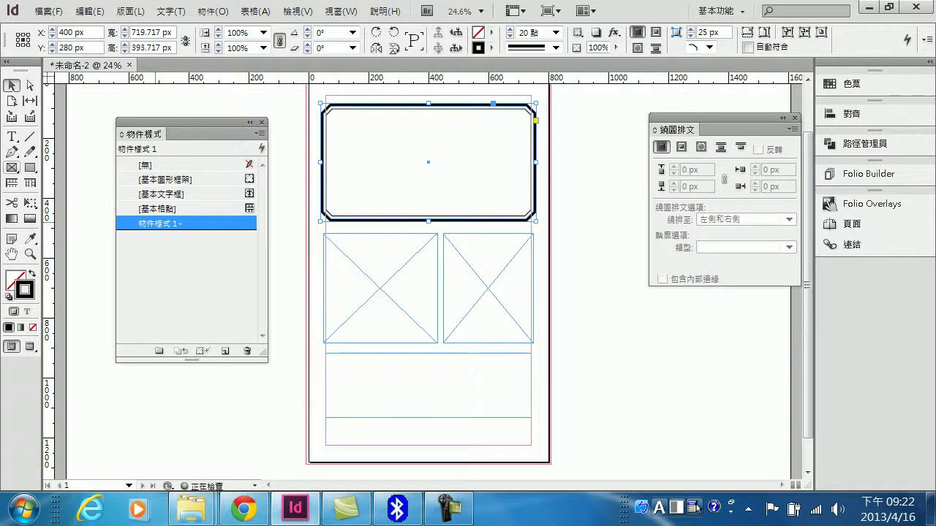
Review the new object style's name and its general style options.
{"action": "left_click", "coordinate": [156, 224]}
{"action": "left_click", "coordinate": [159, 224]}
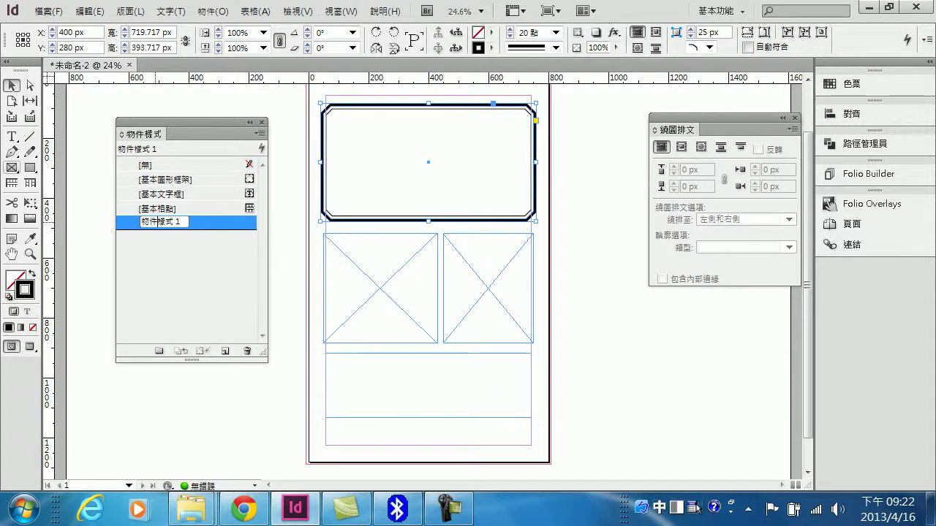
{"action": "key", "text": "Return"}
{"action": "key", "text": "Return"}
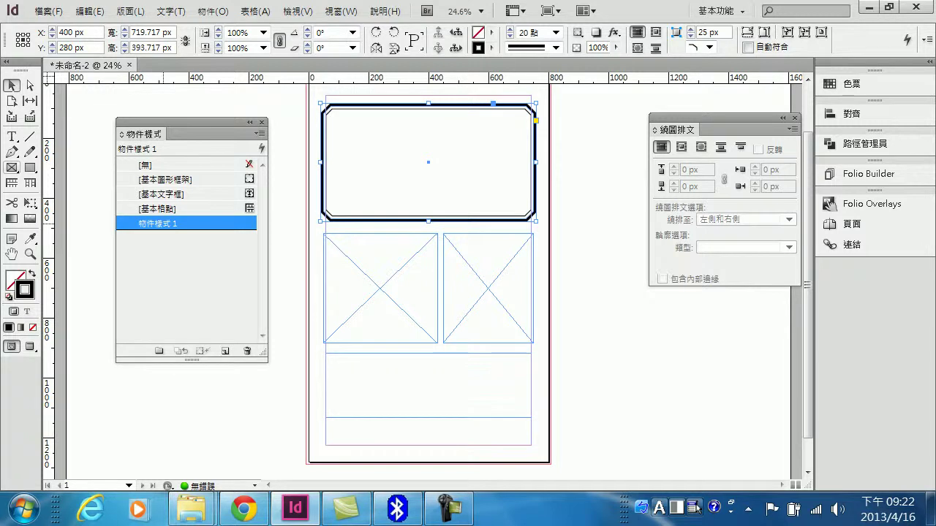
{"action": "double_click", "coordinate": [163, 223]}
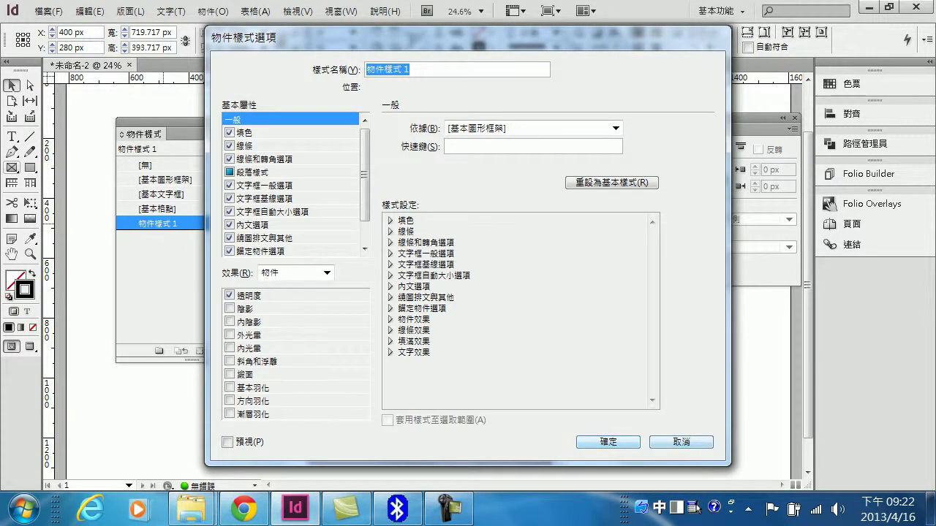
{"action": "key", "text": "Return"}
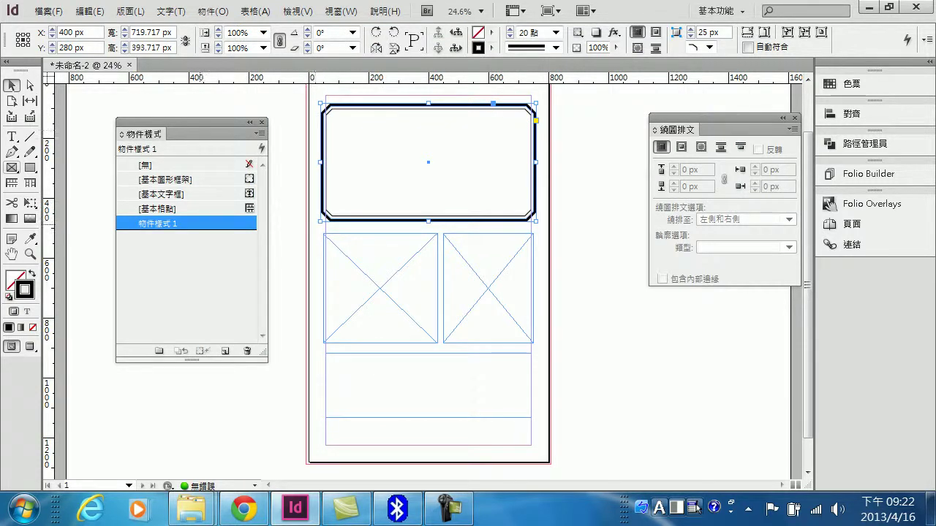
Apply the 物件樣式 1 object style to both graphic frames in the middle row.
{"action": "left_click", "coordinate": [329, 239]}
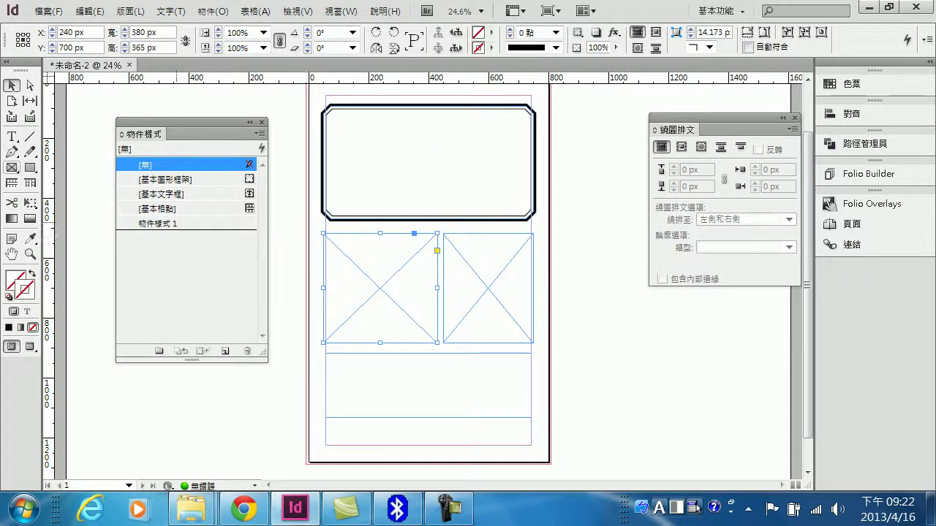
{"action": "left_click", "coordinate": [174, 222]}
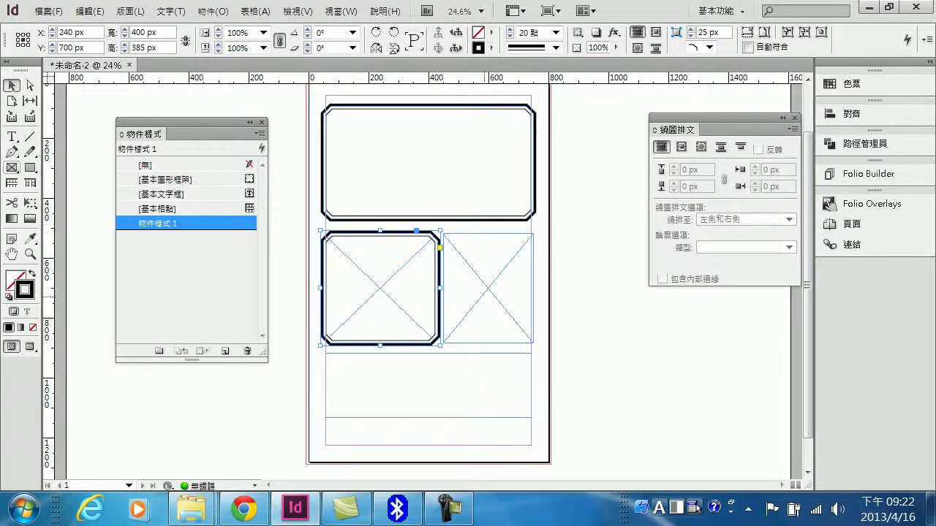
{"action": "left_click", "coordinate": [489, 289]}
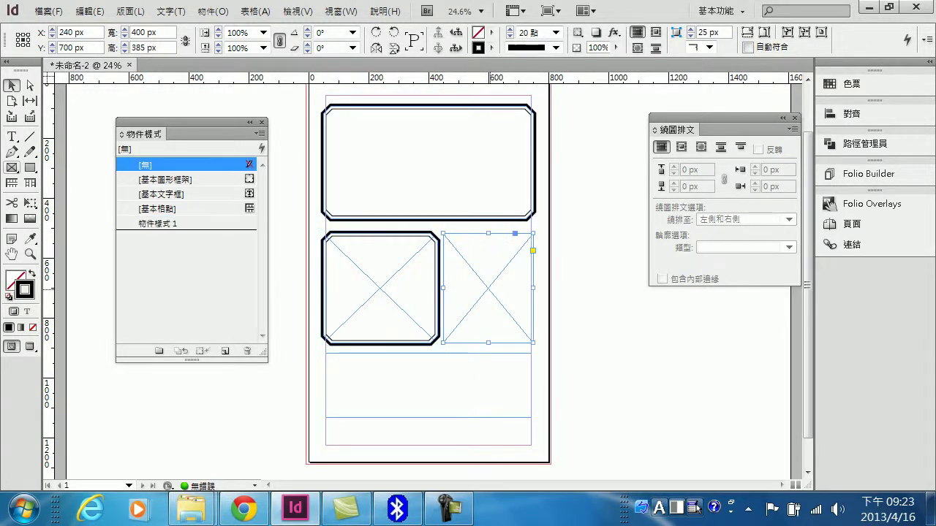
{"action": "left_click", "coordinate": [157, 224]}
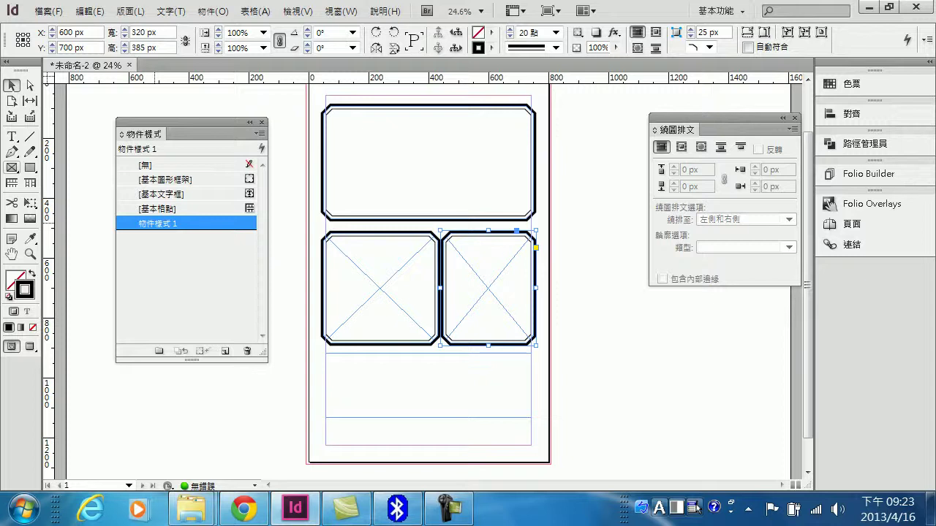
Rename the object style 物件樣式 1 as 斜角樣式 in its style options.
{"action": "double_click", "coordinate": [155, 223]}
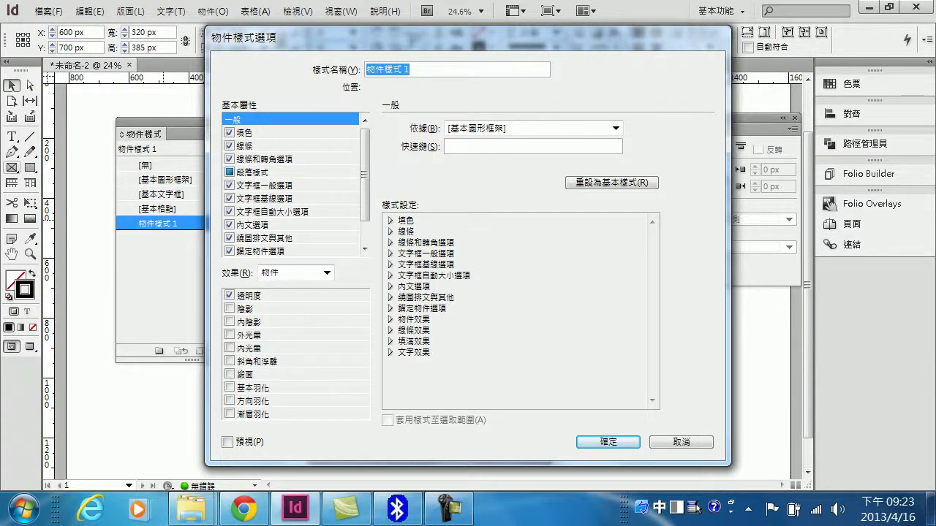
{"action": "left_click", "coordinate": [410, 69]}
{"action": "left_click_drag", "start_coordinate": [410, 69], "coordinate": [403, 70]}
{"action": "key", "text": "shift+Left"}
{"action": "key", "text": "shift+Left"}
{"action": "key", "text": "shift+Left"}
{"action": "key", "text": "shift+Left"}
{"action": "key", "text": "shift+Left"}
{"action": "key", "text": "BackSpace"}
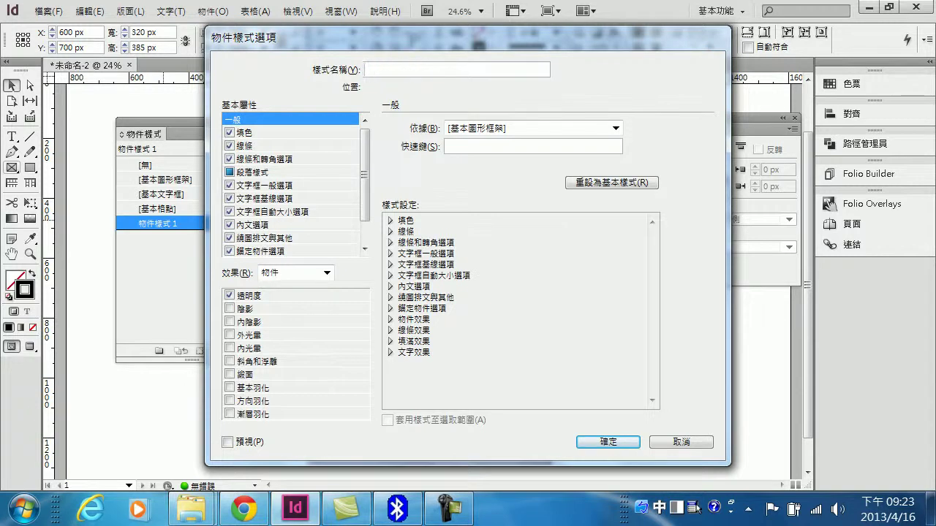
{"action": "type", "text": "斜角樣ㄕ"}
{"action": "type", "text": "式"}
Change the 斜角樣式 style's stroke colour to RGB 藍色 and save the style.
{"action": "left_click", "coordinate": [391, 232]}
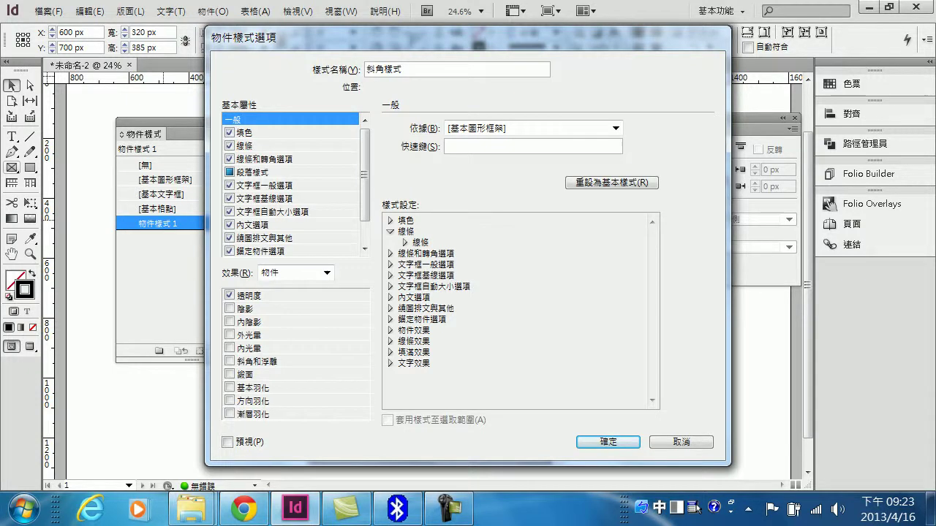
{"action": "left_click", "coordinate": [246, 146]}
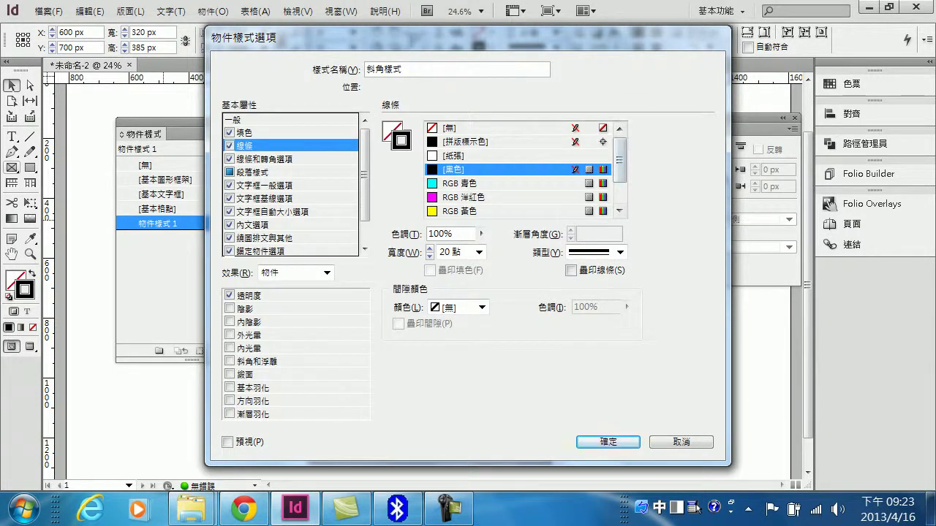
{"action": "scroll", "coordinate": [523, 169], "scroll_direction": "down", "scroll_amount": 1}
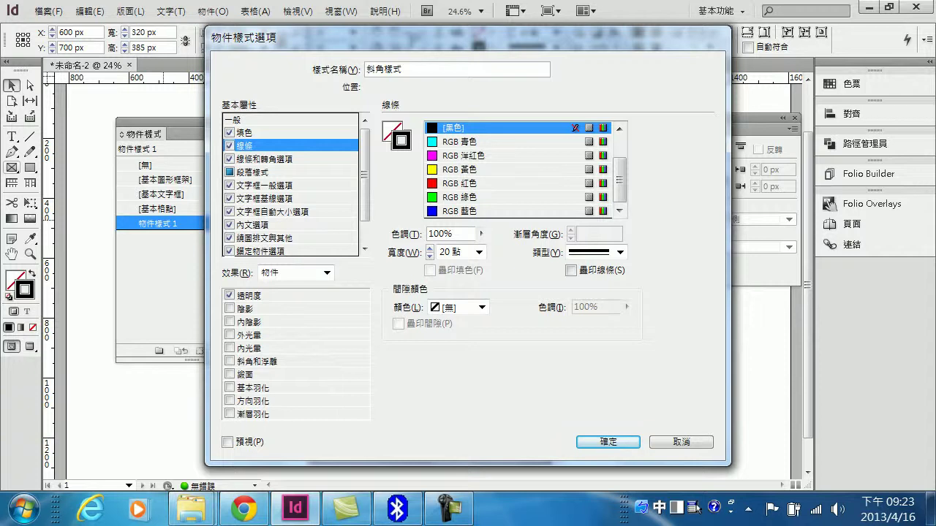
{"action": "left_click", "coordinate": [468, 211]}
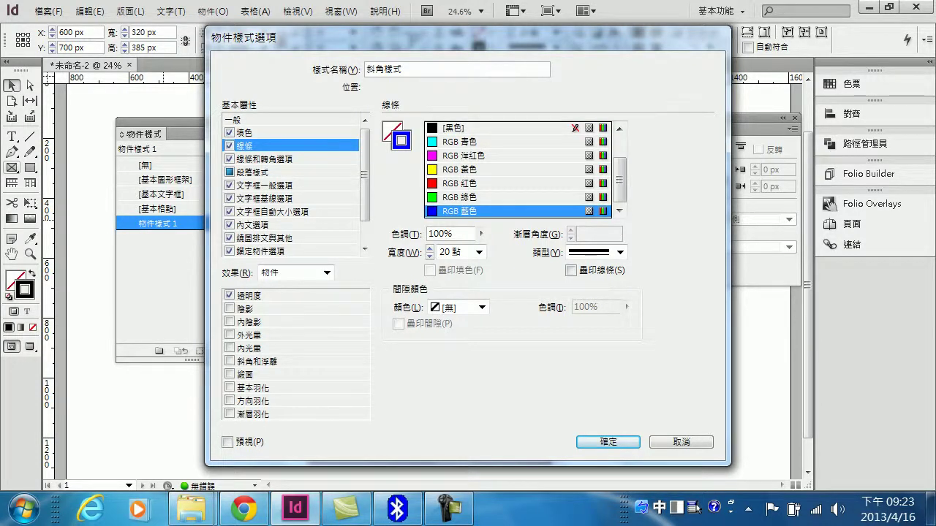
{"action": "left_click", "coordinate": [607, 441]}
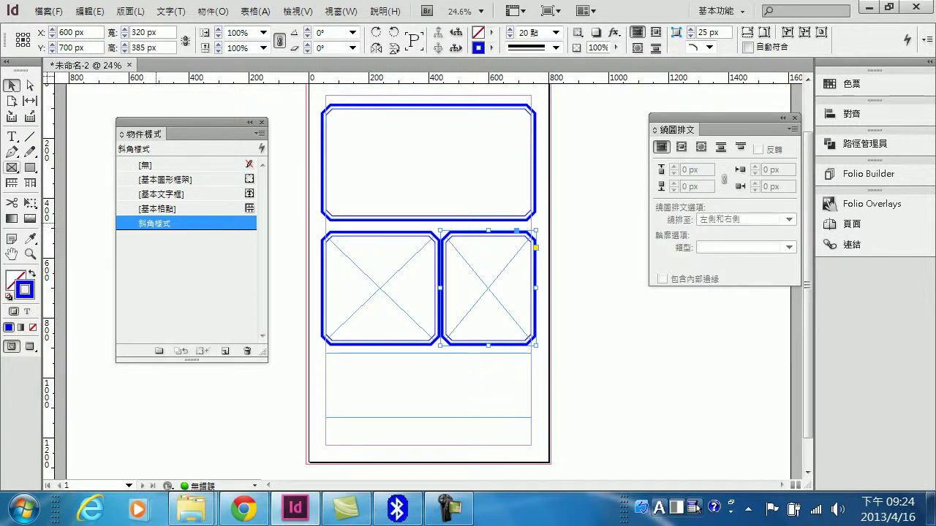
Set the 斜角樣式 style's stroke colour to [黑色], check its general text frame options (文字框一般選項), and save it.
{"action": "left_click", "coordinate": [155, 223]}
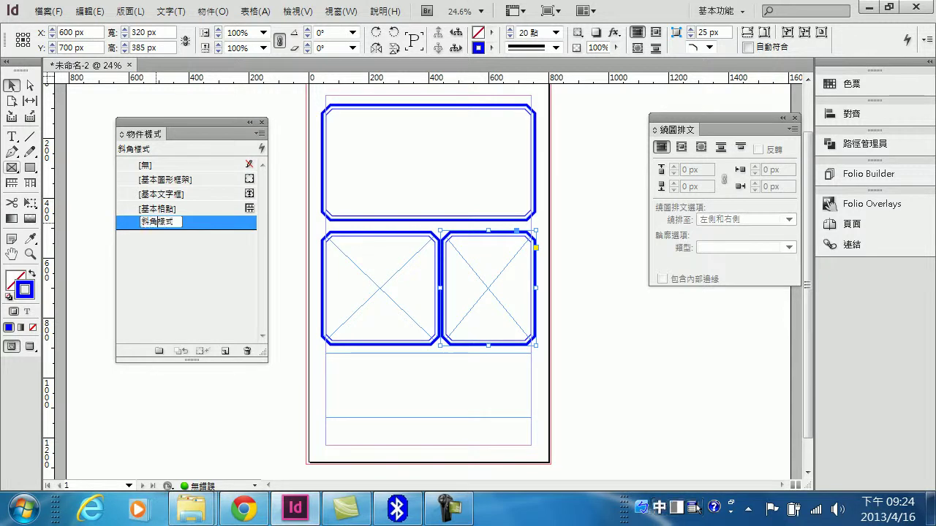
{"action": "left_click", "coordinate": [160, 253]}
{"action": "double_click", "coordinate": [159, 223]}
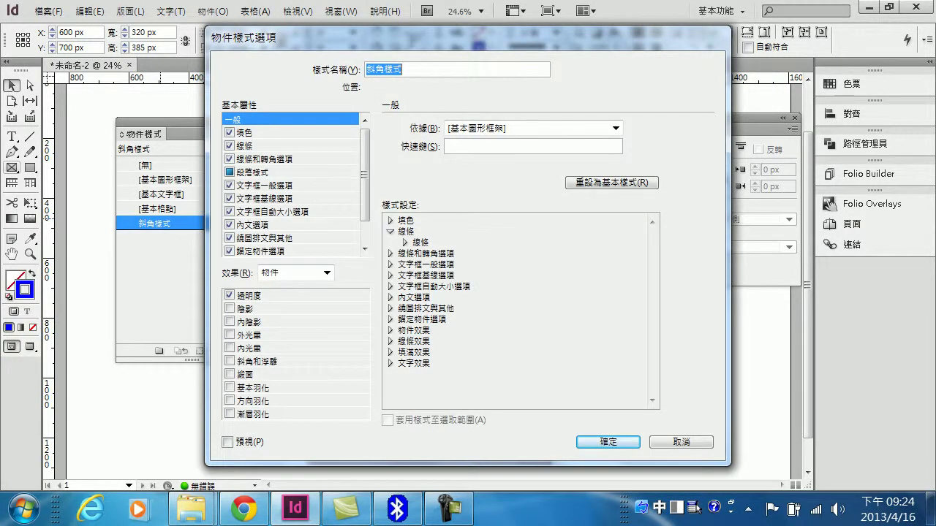
{"action": "left_click", "coordinate": [243, 145]}
{"action": "left_click", "coordinate": [454, 128]}
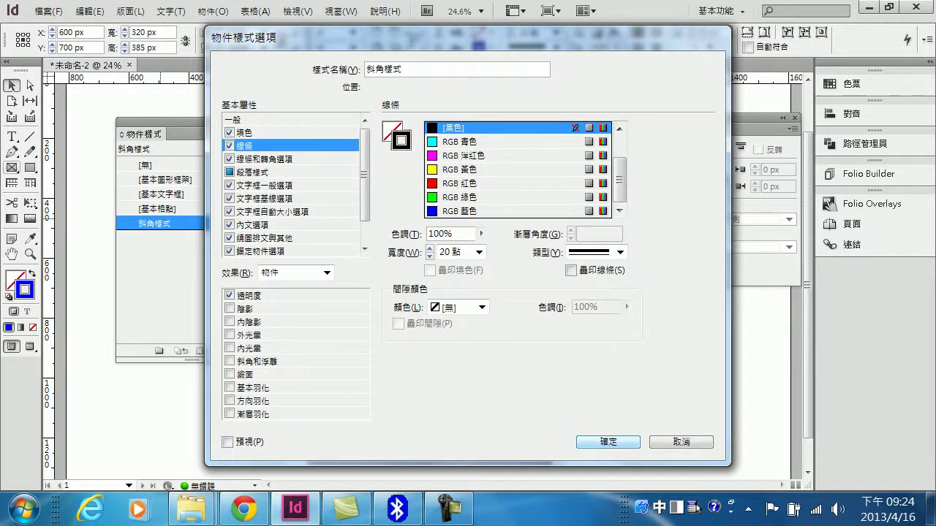
{"action": "left_click", "coordinate": [229, 132]}
{"action": "left_click", "coordinate": [230, 133]}
{"action": "left_click", "coordinate": [264, 186]}
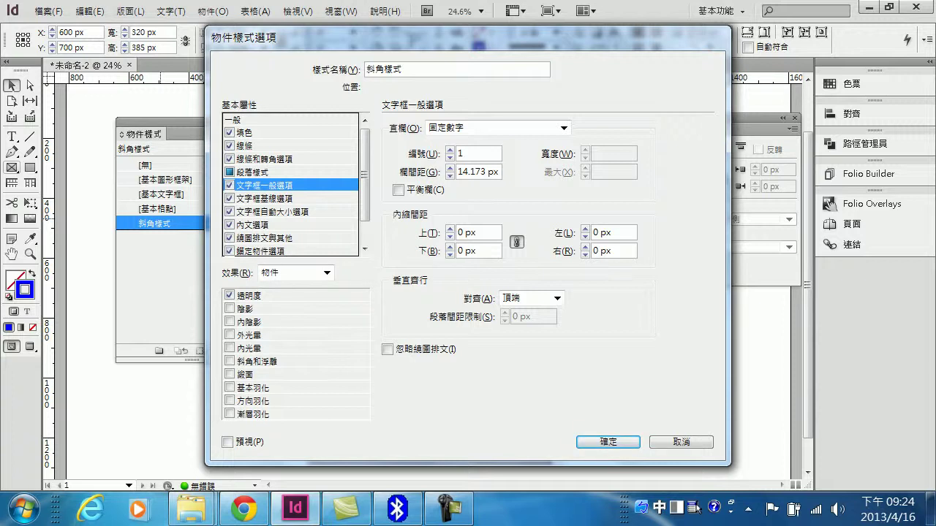
{"action": "key", "text": "Return"}
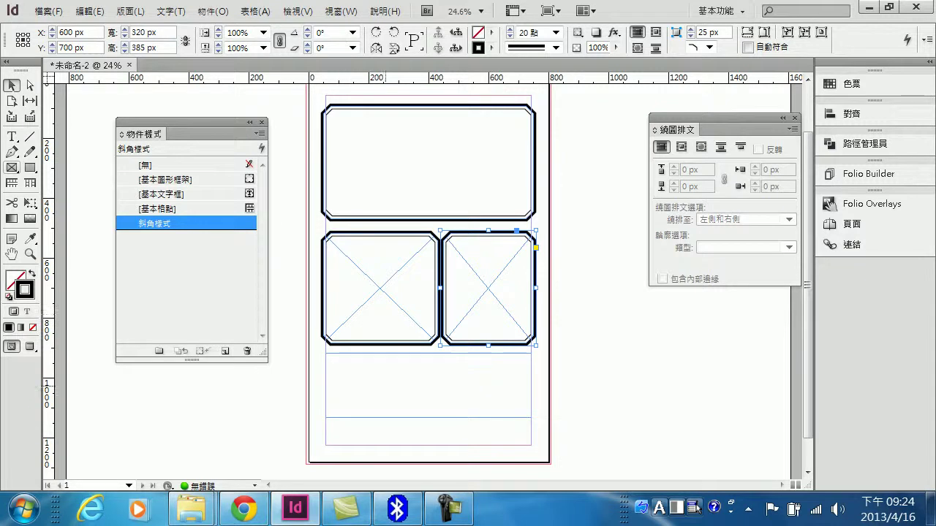
Give the text frame below the graphic frames a [黑色] stroke of 15 點 with the dashed type 虛線 (3 和 2).
{"action": "left_click", "coordinate": [372, 355]}
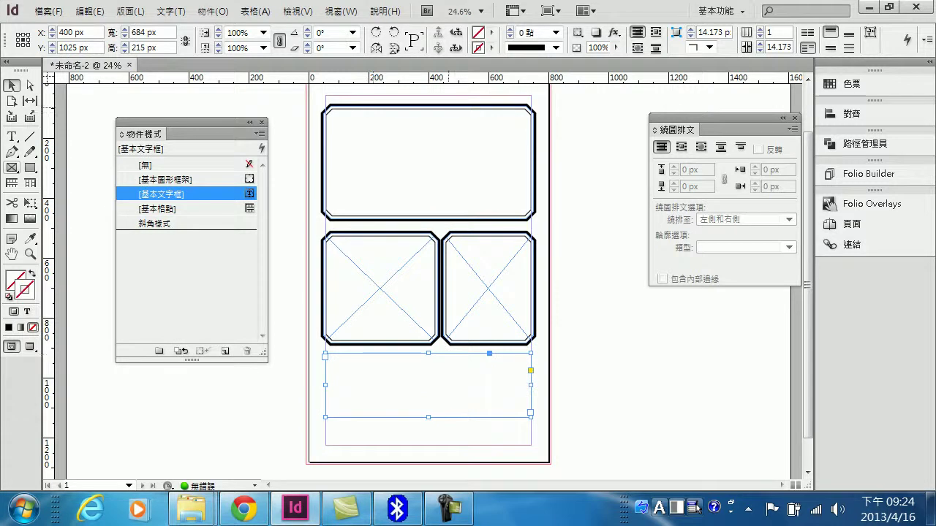
{"action": "left_click", "coordinate": [492, 47]}
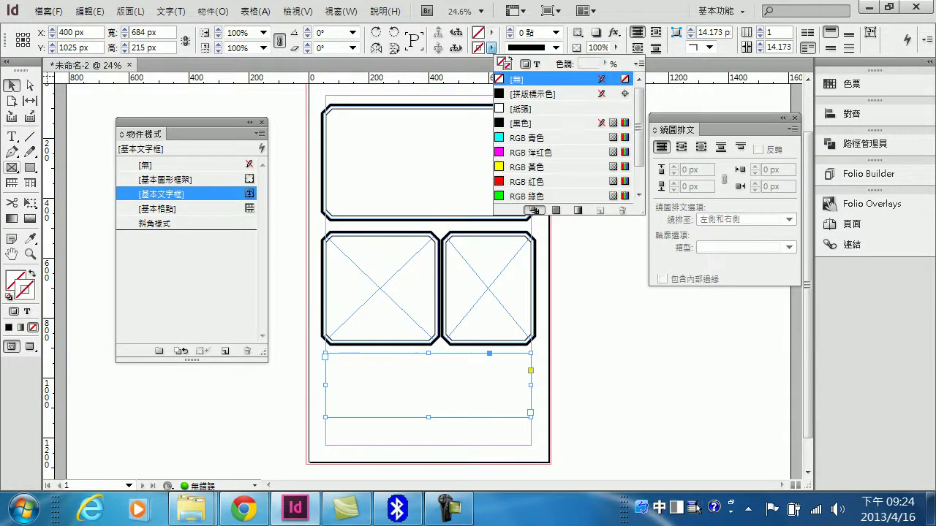
{"action": "left_click", "coordinate": [522, 123]}
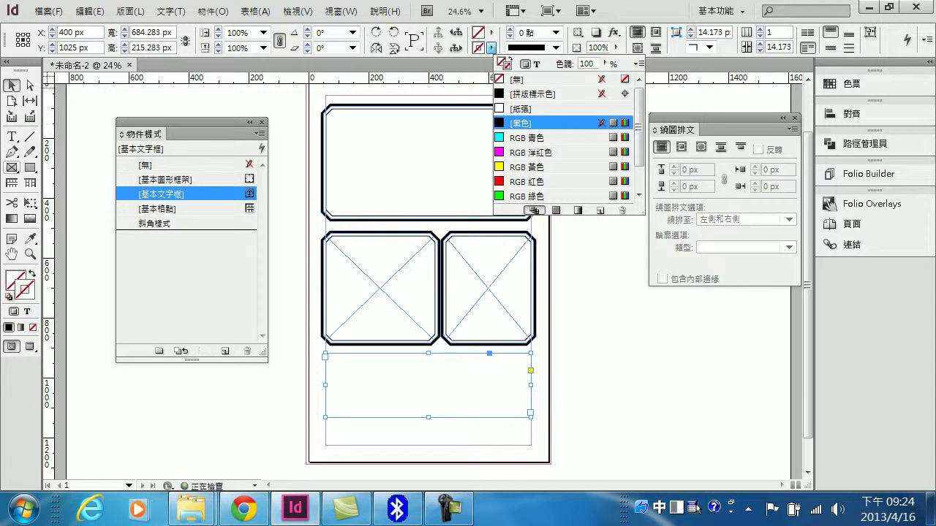
{"action": "left_click", "coordinate": [556, 32]}
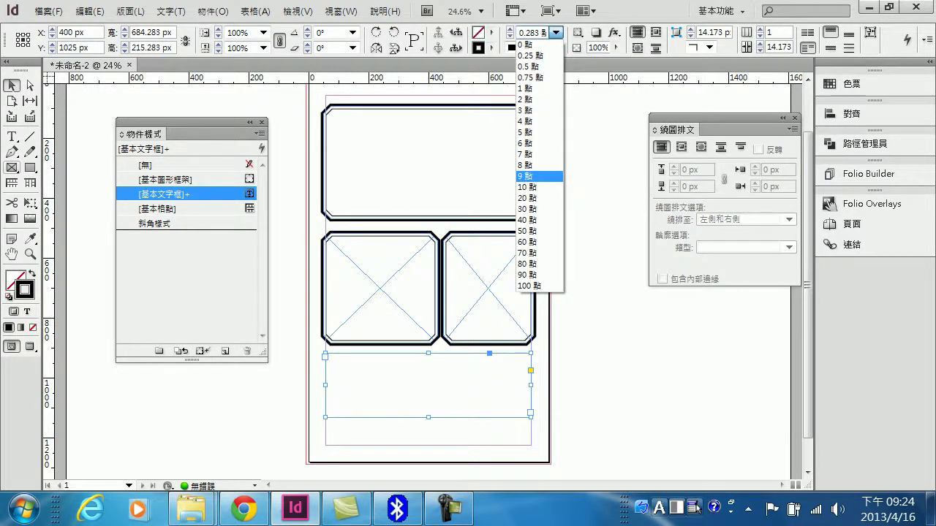
{"action": "left_click", "coordinate": [557, 32]}
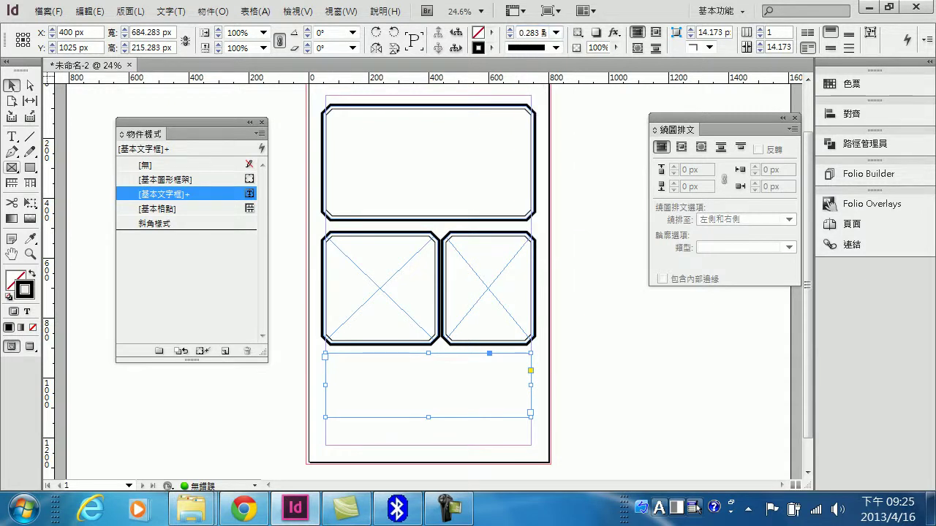
{"action": "left_click_drag", "start_coordinate": [547, 33], "coordinate": [516, 32]}
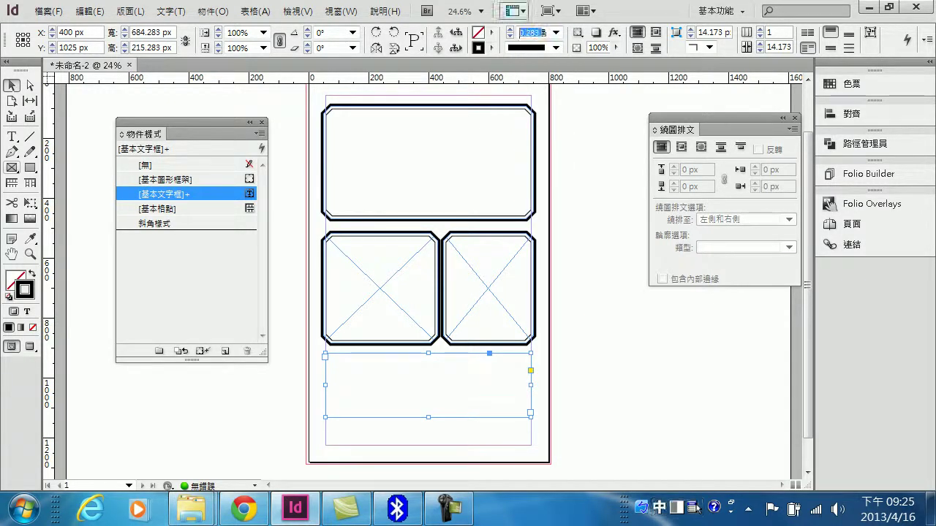
{"action": "key", "text": "shift"}
{"action": "type", "text": "5"}
{"action": "key", "text": "Return"}
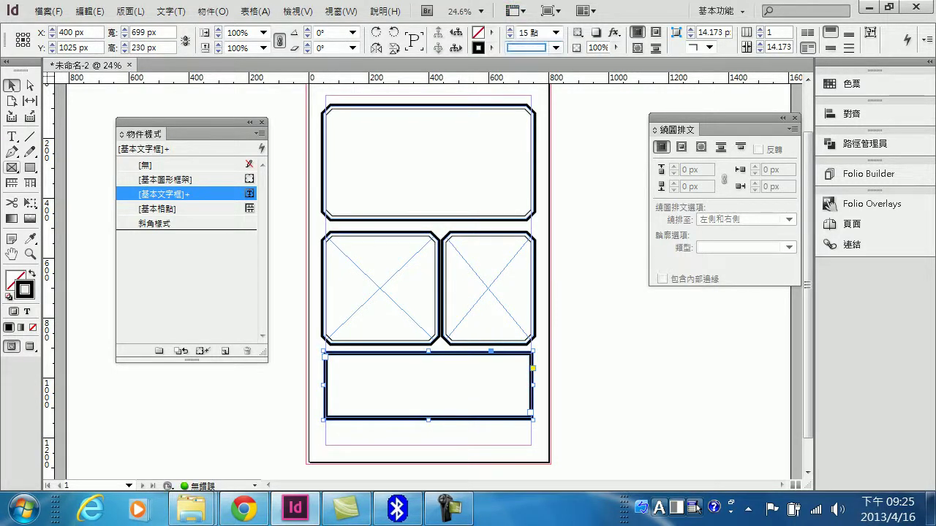
{"action": "left_click", "coordinate": [556, 47]}
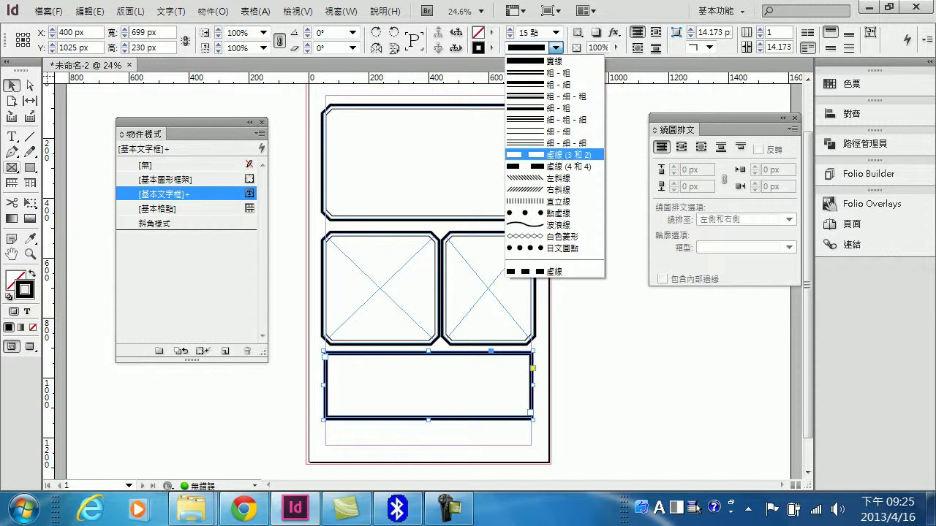
{"action": "left_click", "coordinate": [563, 155]}
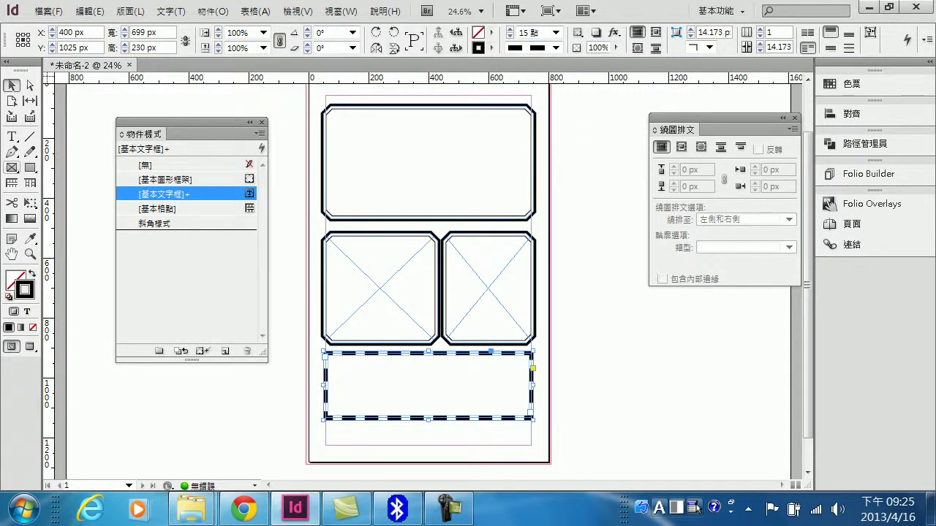
Bevel the dashed text frame's corners (斜角) with a corner size of 25 px.
{"action": "left_click", "coordinate": [710, 47]}
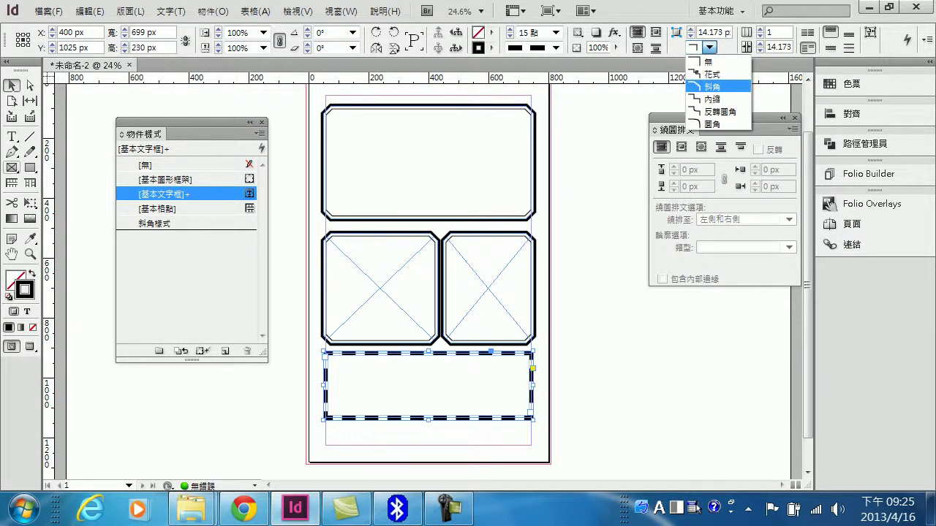
{"action": "key", "text": "Return"}
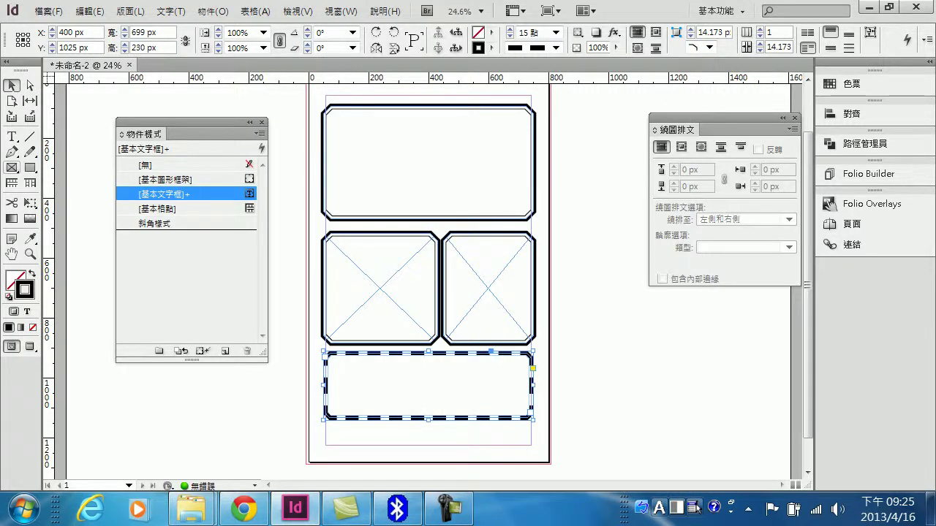
{"action": "left_click_drag", "start_coordinate": [723, 33], "coordinate": [700, 33]}
{"action": "type", "text": "25"}
{"action": "key", "text": "Return"}
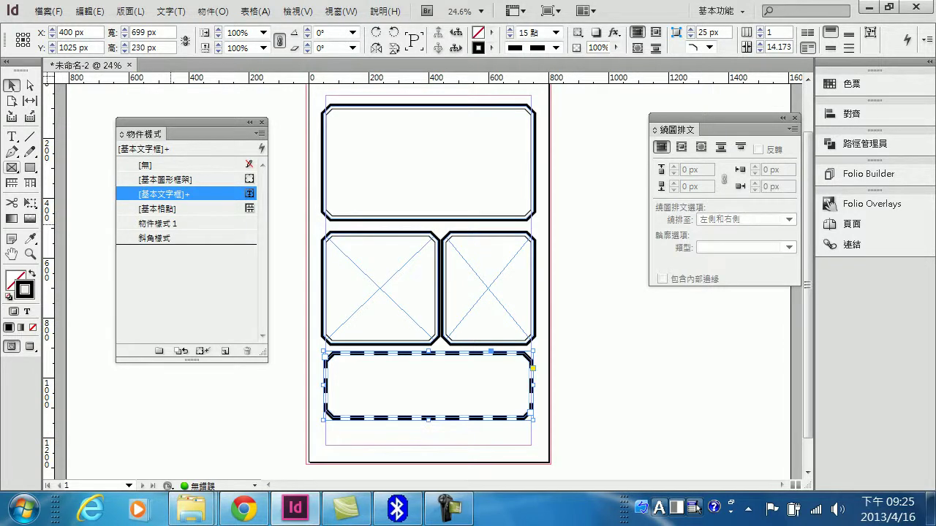
Apply the new object style 物件樣式 1 to the dashed text frame and rename the style 虛線斜角樣式.
{"action": "left_click", "coordinate": [171, 224]}
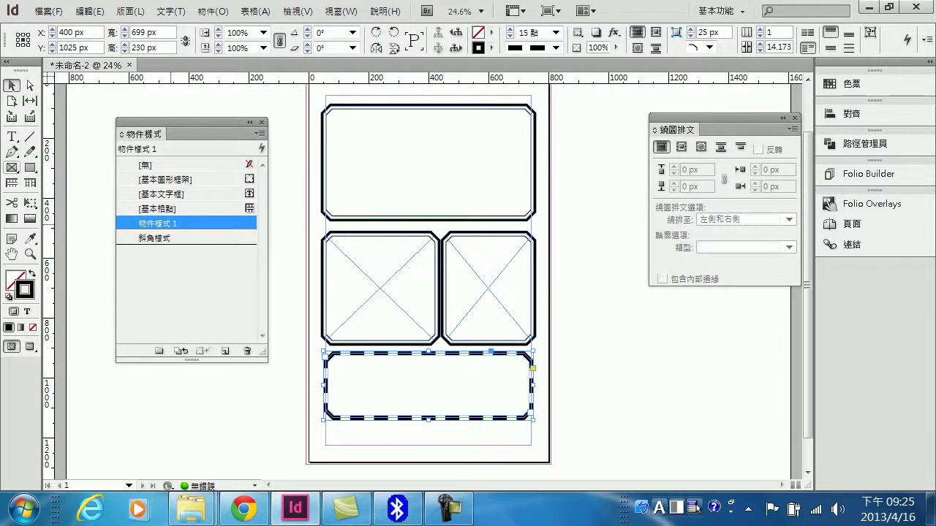
{"action": "left_click", "coordinate": [171, 223]}
{"action": "left_click_drag", "start_coordinate": [182, 222], "coordinate": [141, 222]}
{"action": "type", "text": "vm"}
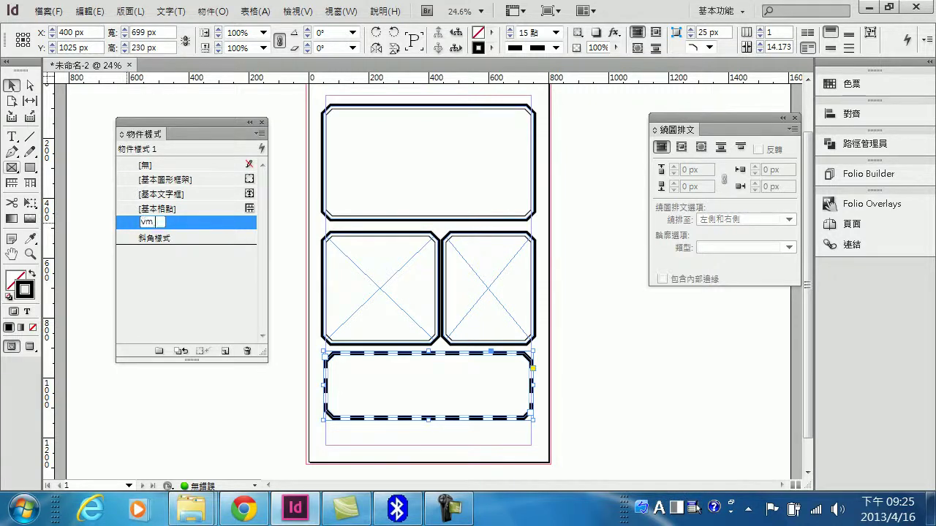
{"action": "key", "text": "BackSpace"}
{"action": "key", "text": "BackSpace"}
{"action": "key", "text": "shift"}
{"action": "type", "text": "虛ㄒ"}
{"action": "type", "text": "線斜角樣"}
{"action": "type", "text": "g4"}
{"action": "key", "text": "Return"}
{"action": "key", "text": "Return"}
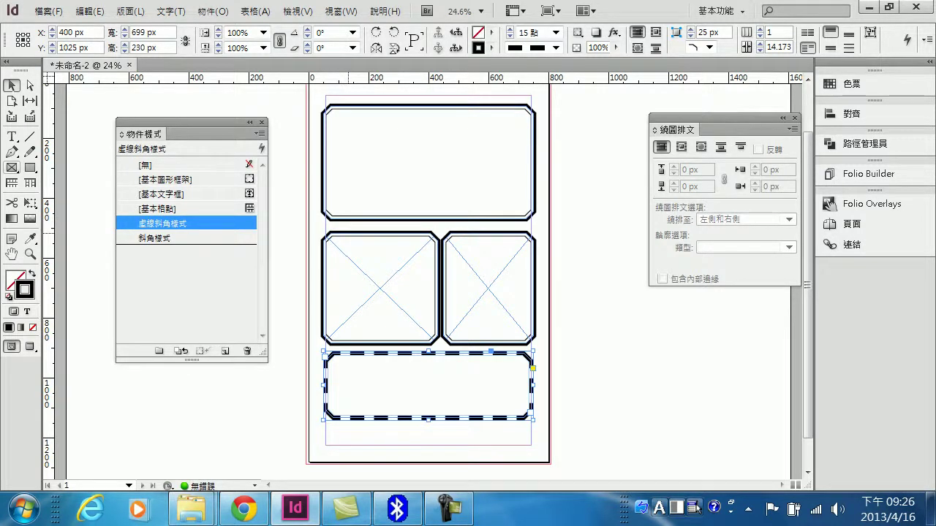
Try the 虛線斜角樣式 style on the left graphic frame, reapply 斜角樣式 to it, and deselect the frame.
{"action": "left_click", "coordinate": [348, 233]}
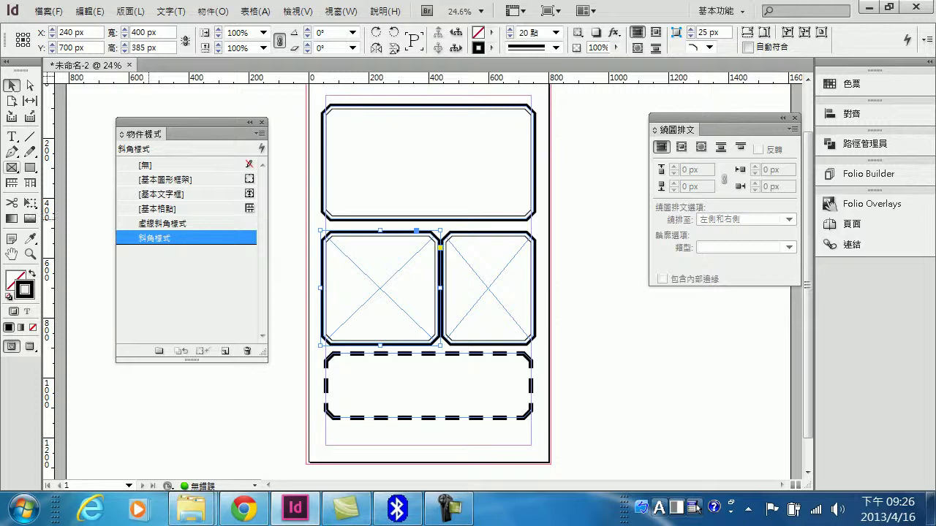
{"action": "left_click", "coordinate": [171, 223]}
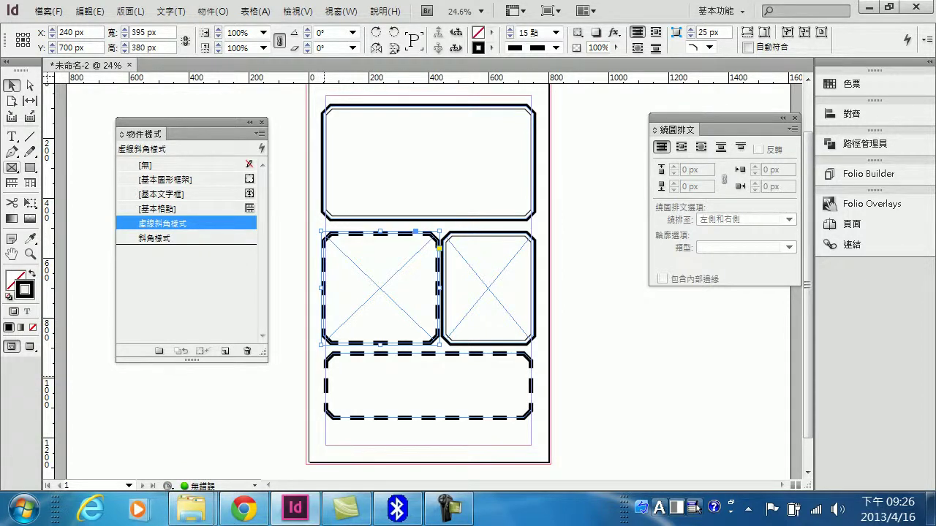
{"action": "left_click", "coordinate": [154, 239]}
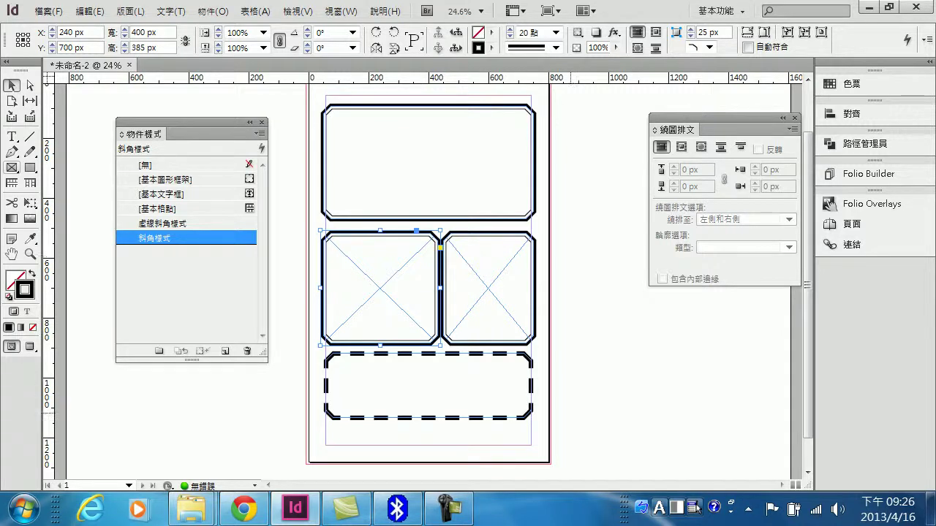
{"action": "left_click", "coordinate": [570, 414]}
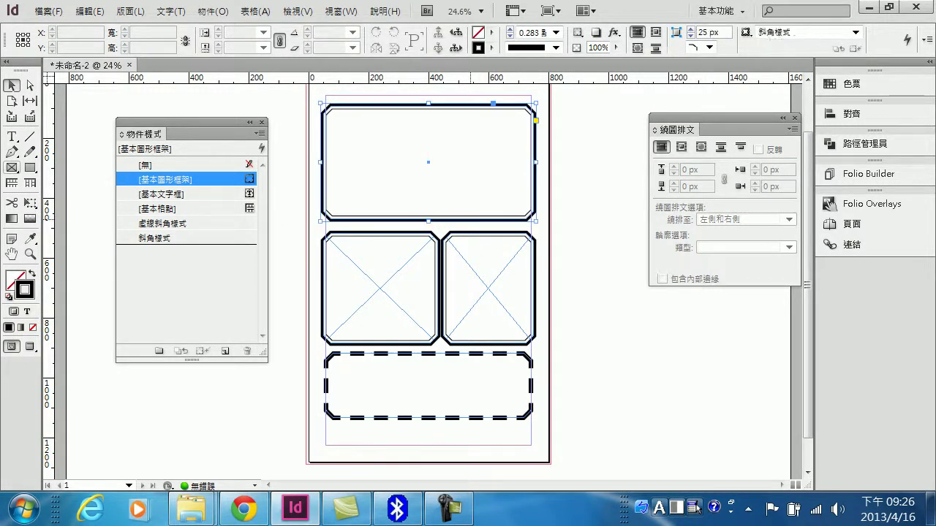
Place the image 香水2.jpg into the wide graphic frame at the top of the page.
{"action": "left_click", "coordinate": [474, 219]}
{"action": "left_click", "coordinate": [49, 12]}
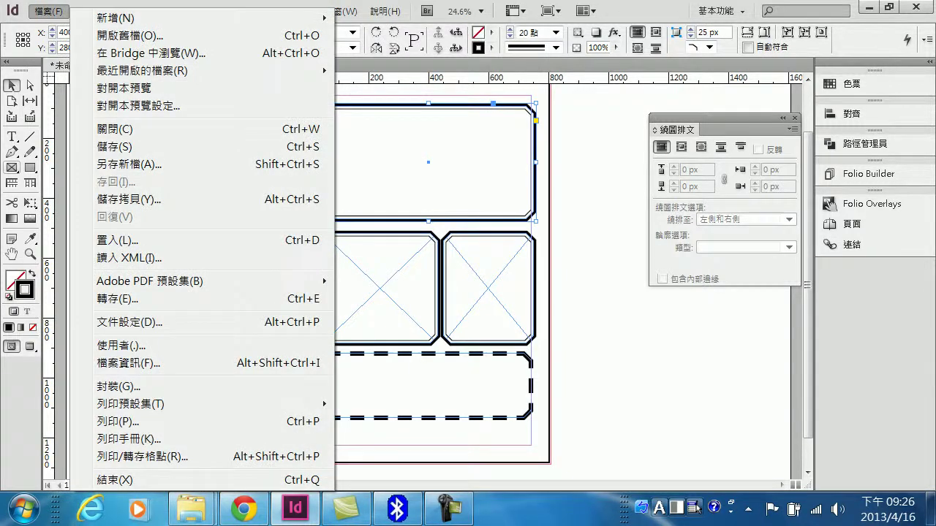
{"action": "left_click", "coordinate": [117, 239]}
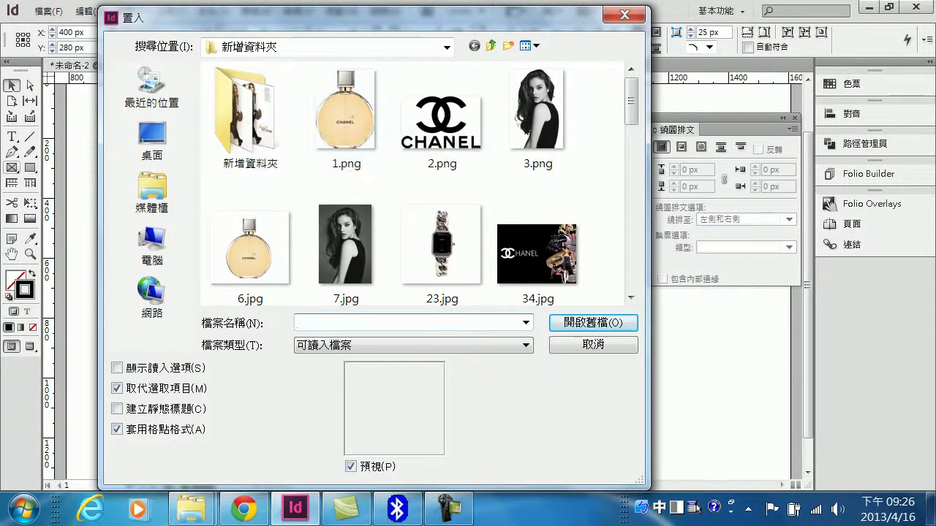
{"action": "scroll", "coordinate": [413, 183], "scroll_direction": "down", "scroll_amount": 10}
{"action": "left_click_drag", "start_coordinate": [631, 197], "coordinate": [631, 218]}
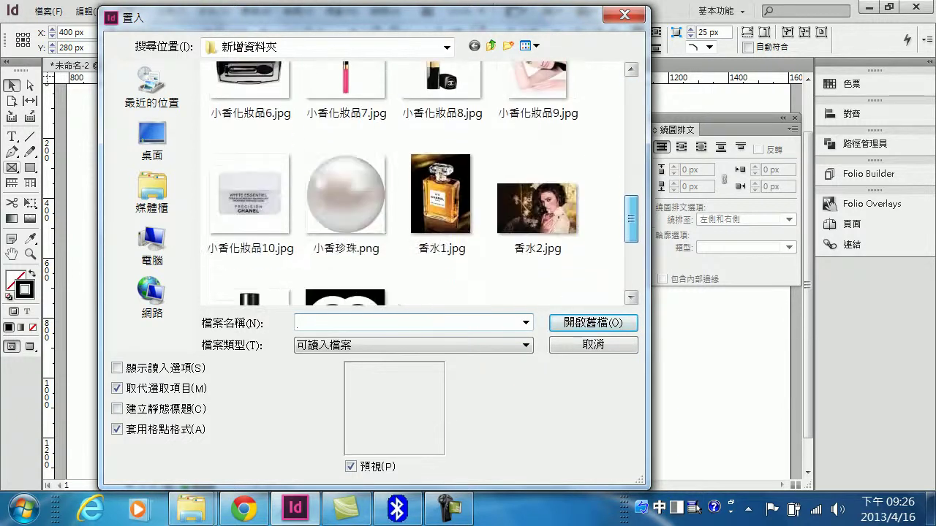
{"action": "left_click", "coordinate": [538, 208]}
{"action": "left_click", "coordinate": [593, 323]}
{"action": "key", "text": "Return"}
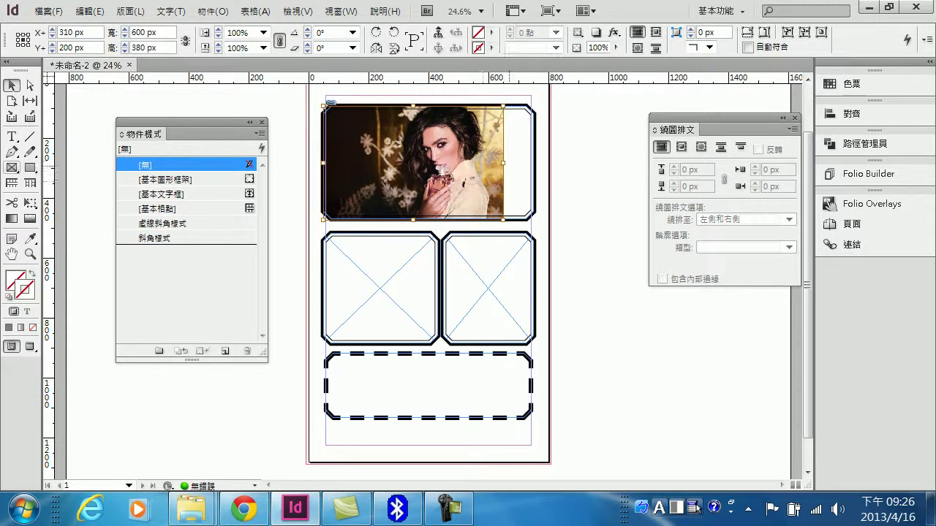
Stretch the placed photo horizontally to about 710 px wide so it fills the top frame.
{"action": "key", "text": "e"}
{"action": "left_click_drag", "start_coordinate": [503, 163], "coordinate": [536, 165]}
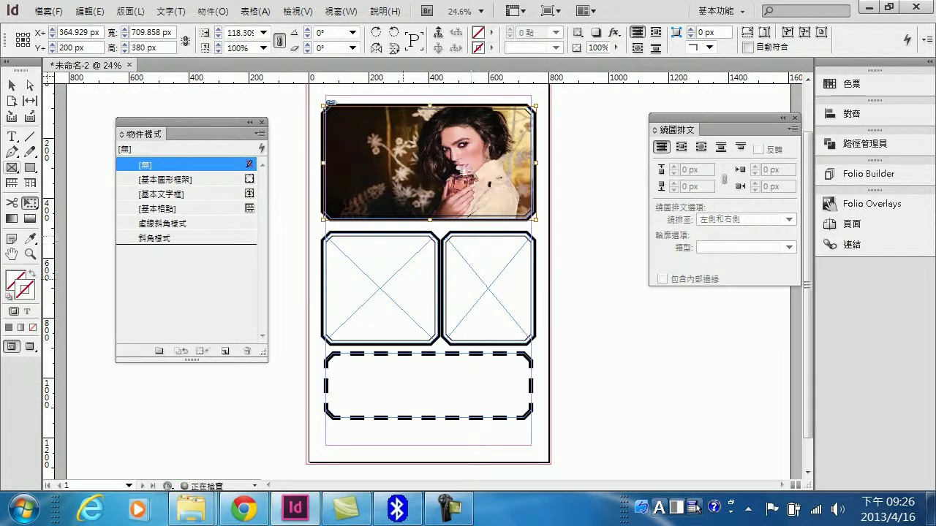
{"action": "left_click", "coordinate": [12, 86]}
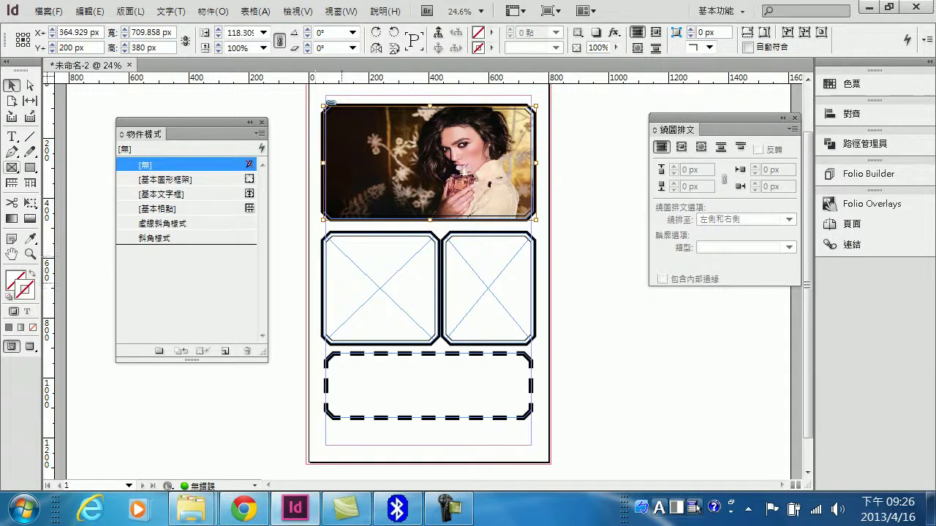
Place the logo image 2.png into the left graphic frame of the middle row.
{"action": "left_click", "coordinate": [378, 284]}
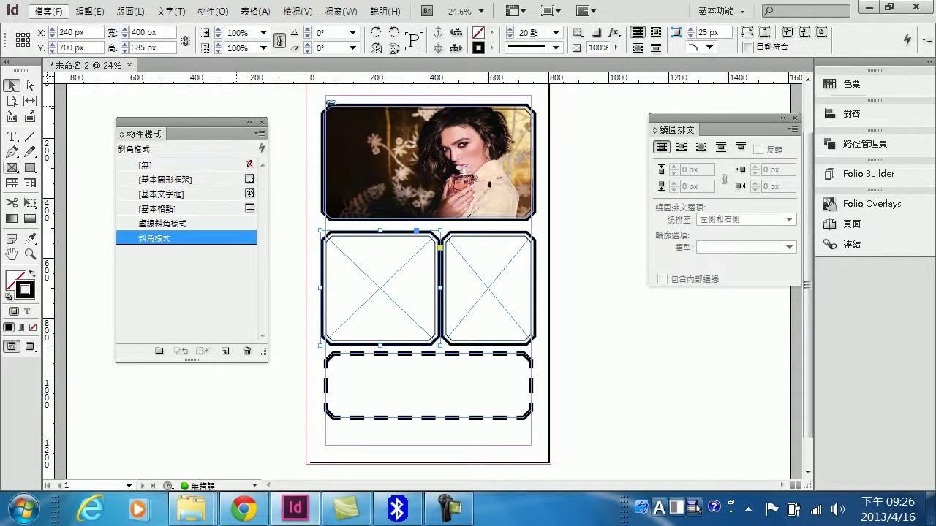
{"action": "left_click", "coordinate": [49, 11]}
{"action": "left_click", "coordinate": [117, 240]}
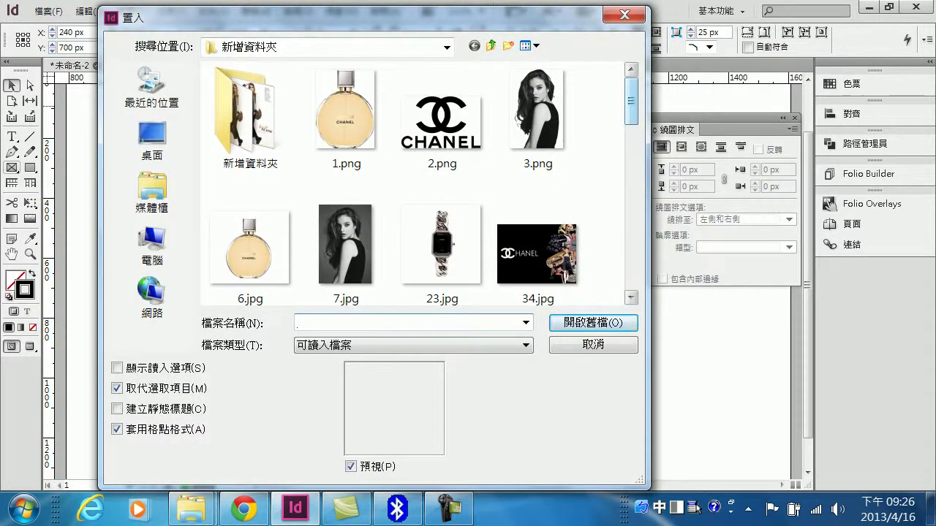
{"action": "left_click", "coordinate": [442, 123]}
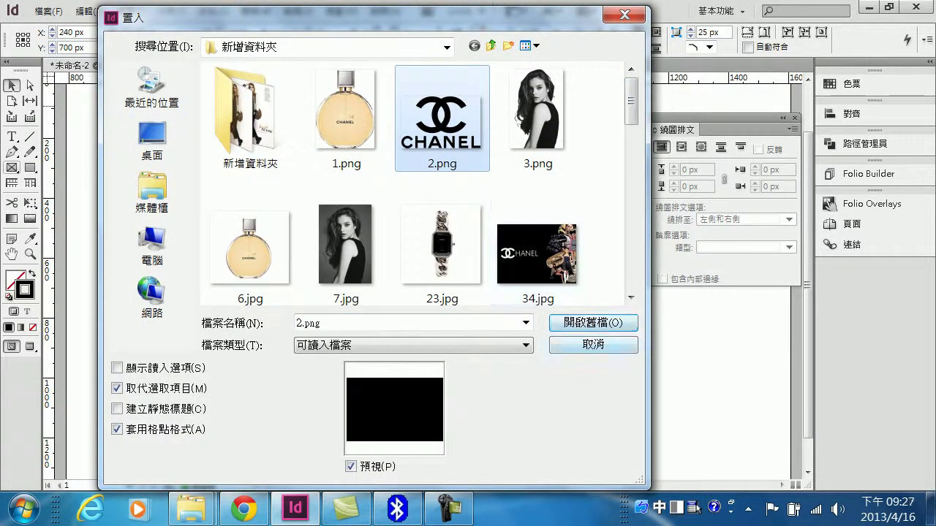
{"action": "key", "text": "Return"}
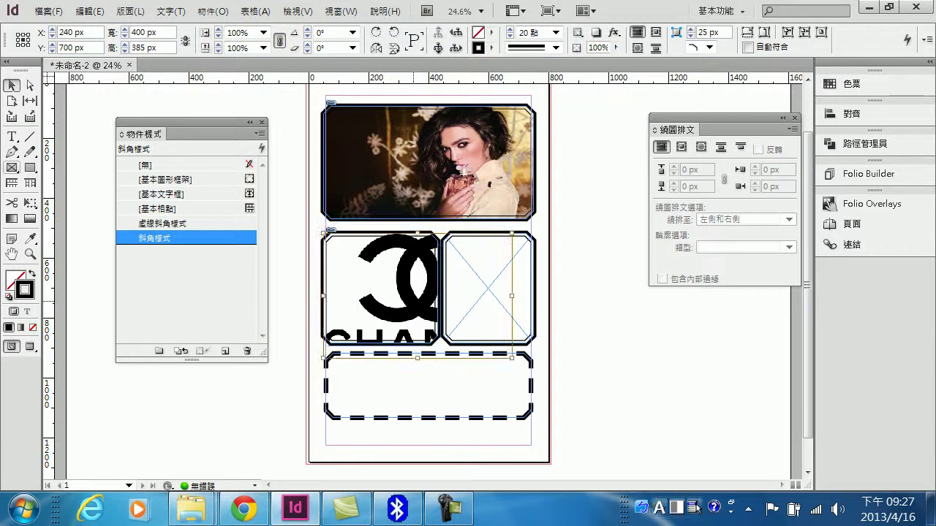
Centre the logo on its frame, shrink it to about 410 × 340 px, and undo the last repositioning.
{"action": "left_click_drag", "start_coordinate": [413, 301], "coordinate": [376, 298]}
{"action": "key", "text": "e"}
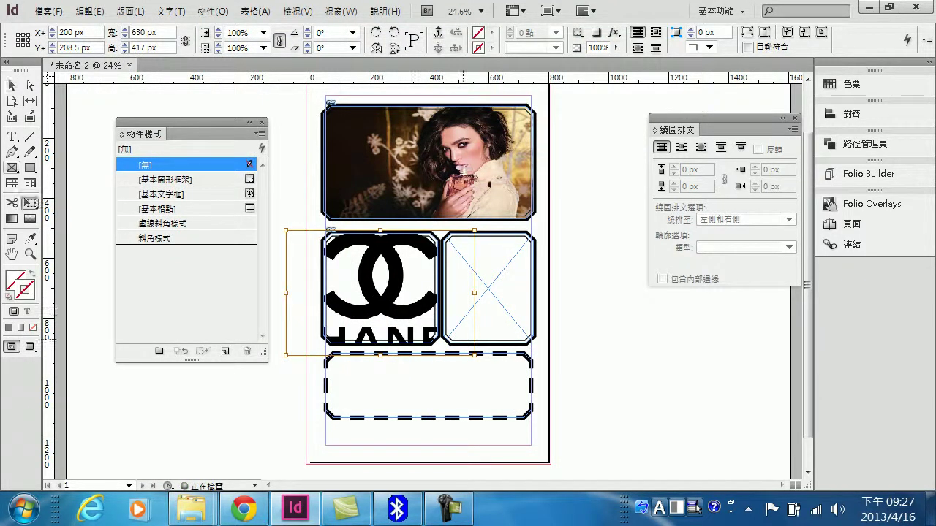
{"action": "left_click_drag", "start_coordinate": [474, 355], "coordinate": [430, 331]}
{"action": "left_click_drag", "start_coordinate": [380, 295], "coordinate": [395, 301]}
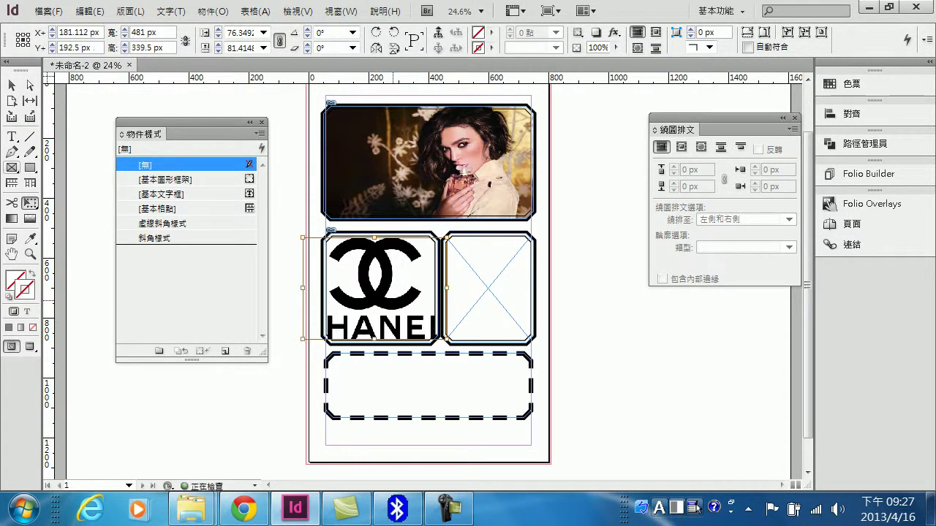
{"action": "left_click_drag", "start_coordinate": [447, 288], "coordinate": [426, 286]}
{"action": "left_click_drag", "start_coordinate": [366, 289], "coordinate": [384, 290]}
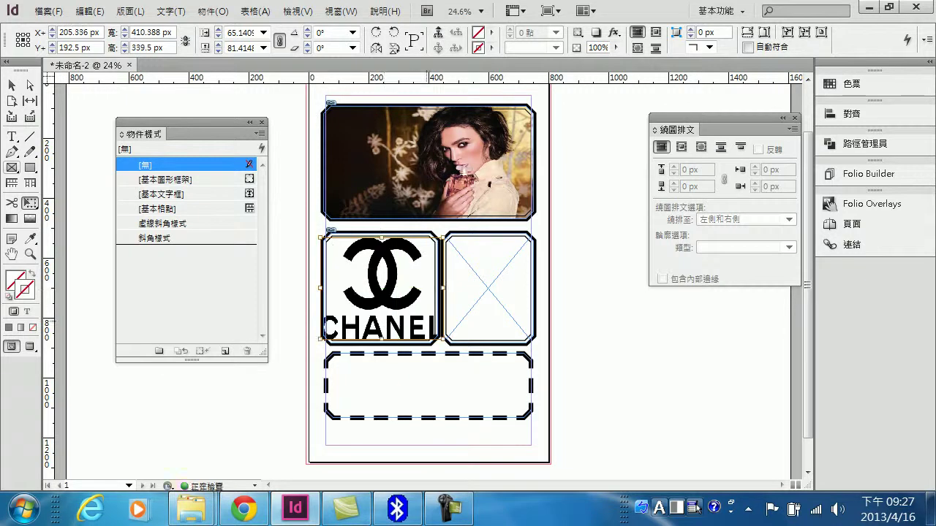
{"action": "key", "text": "ctrl+z"}
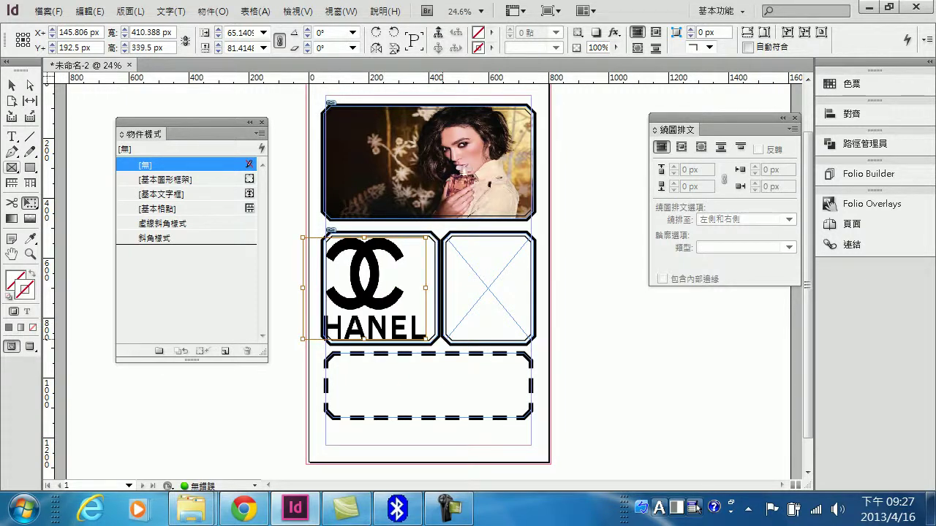
Scale the CHANEL logo to about 346 × 287 px and reposition it inside the left frame.
{"action": "left_click_drag", "start_coordinate": [425, 339], "coordinate": [399, 317]}
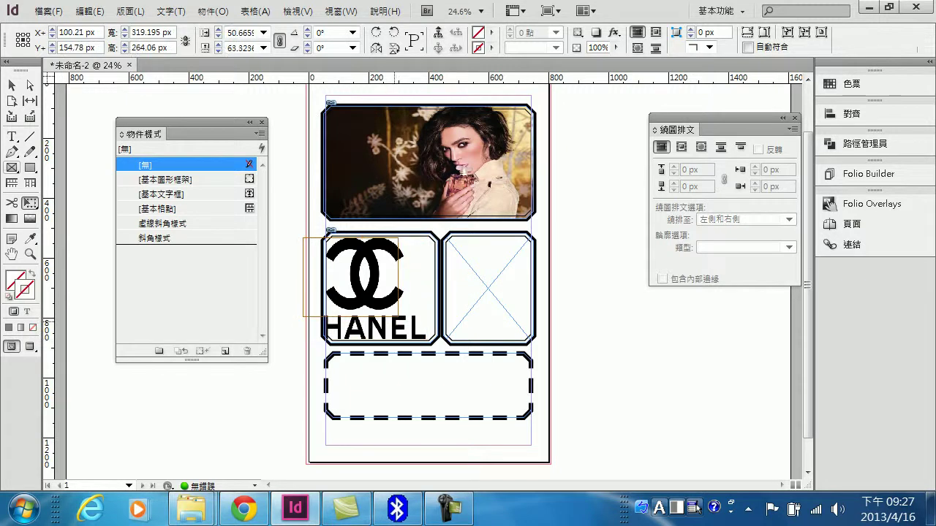
{"action": "left_click_drag", "start_coordinate": [353, 286], "coordinate": [383, 299]}
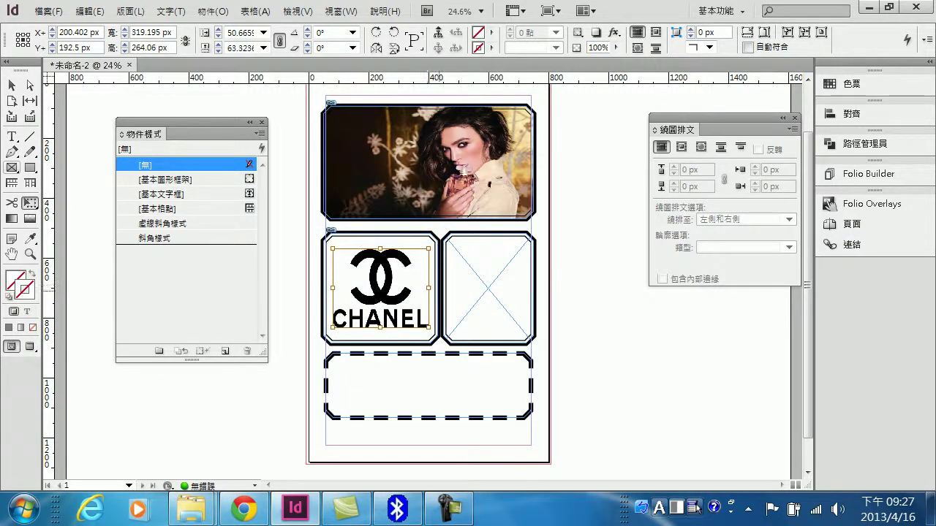
{"action": "left_click_drag", "start_coordinate": [429, 327], "coordinate": [436, 335]}
{"action": "left_click_drag", "start_coordinate": [394, 301], "coordinate": [385, 298]}
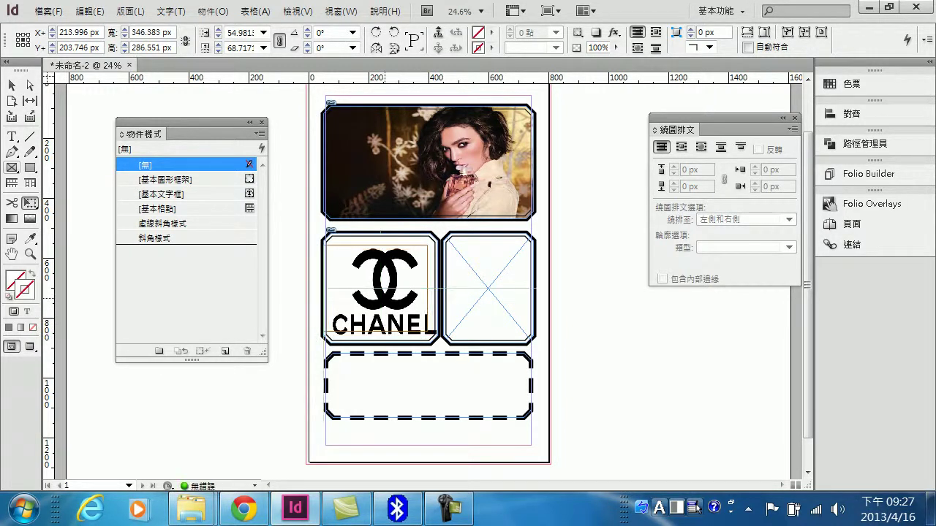
Nudge the logo rightward within its frame to a horizontal position of about 195 px.
{"action": "key", "text": "Right"}
{"action": "key", "text": "Right"}
{"action": "key", "text": "Right"}
{"action": "key", "text": "Right"}
{"action": "key", "text": "Right"}
{"action": "key", "text": "Right"}
{"action": "key", "text": "Right"}
{"action": "key", "text": "Right"}
{"action": "key", "text": "Right"}
{"action": "key", "text": "Right"}
{"action": "key", "text": "Right"}
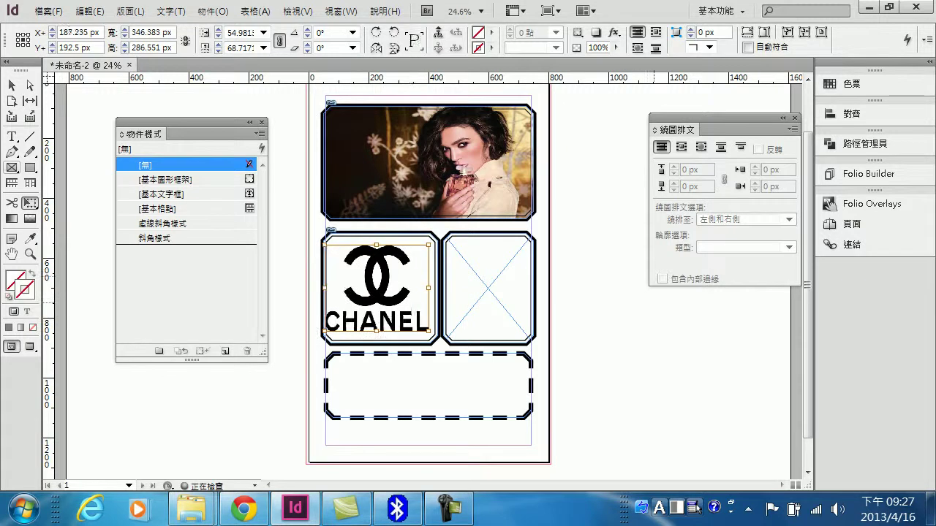
{"action": "key", "text": "Right"}
{"action": "key", "text": "Right"}
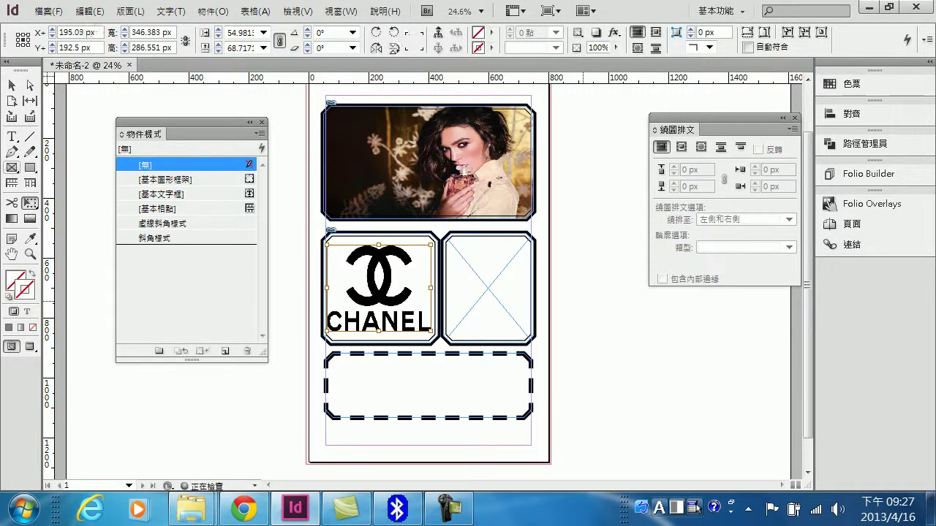
Place the perfume bottle image 香水1.jpg into the right graphic frame of the middle row.
{"action": "key", "text": "v"}
{"action": "left_click", "coordinate": [488, 288]}
{"action": "left_click", "coordinate": [48, 11]}
{"action": "left_click", "coordinate": [117, 240]}
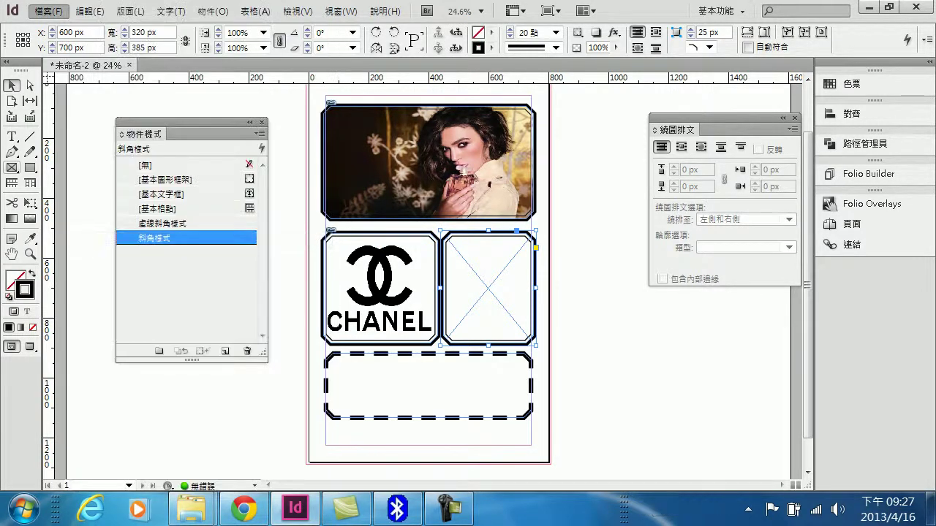
{"action": "key", "text": "ctrl+d"}
{"action": "scroll", "coordinate": [413, 182], "scroll_direction": "down", "scroll_amount": 5}
{"action": "left_click_drag", "start_coordinate": [632, 146], "coordinate": [631, 216]}
{"action": "left_click", "coordinate": [442, 222]}
{"action": "left_click", "coordinate": [593, 324]}
{"action": "double_click", "coordinate": [504, 313]}
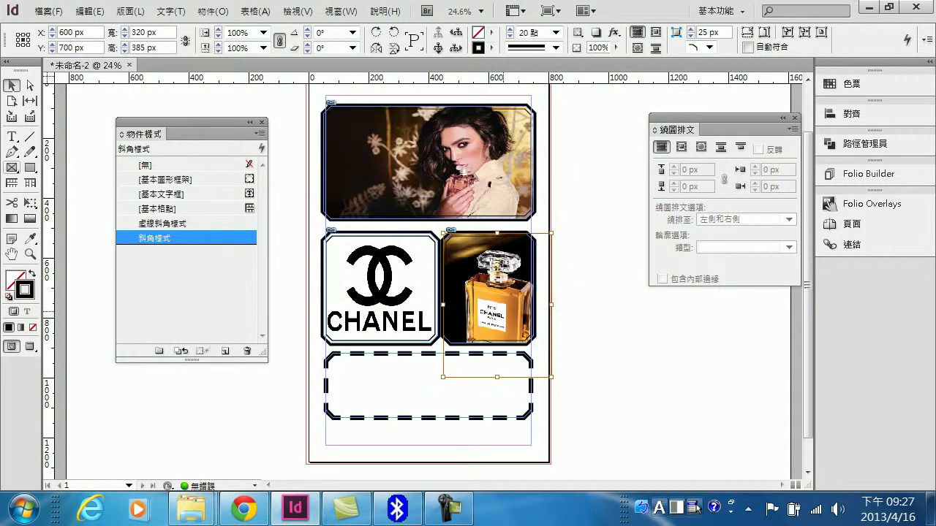
Resize the perfume bottle image to about 322 × 390 px to fill the right frame, and deselect it.
{"action": "key", "text": "e"}
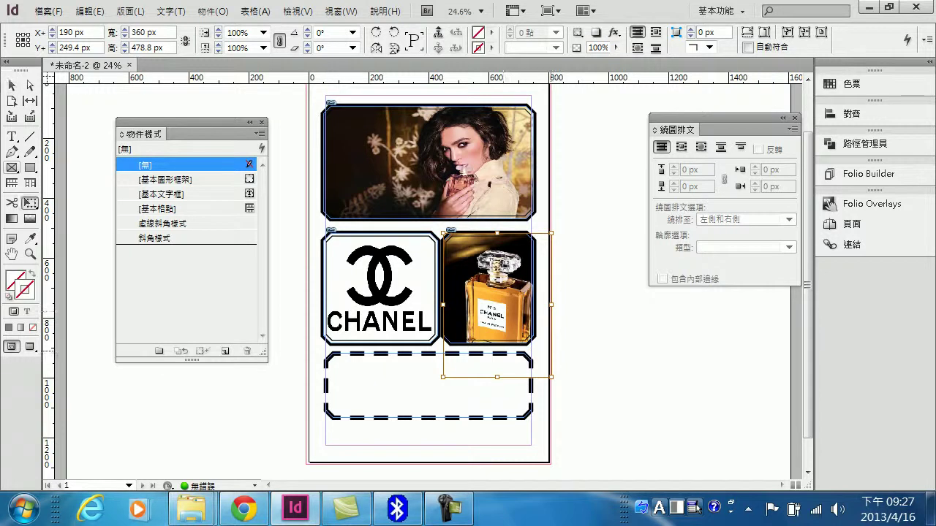
{"action": "left_click_drag", "start_coordinate": [552, 377], "coordinate": [536, 356]}
{"action": "key", "text": "ctrl+alt+shift+e"}
{"action": "key", "text": "ctrl+alt+e"}
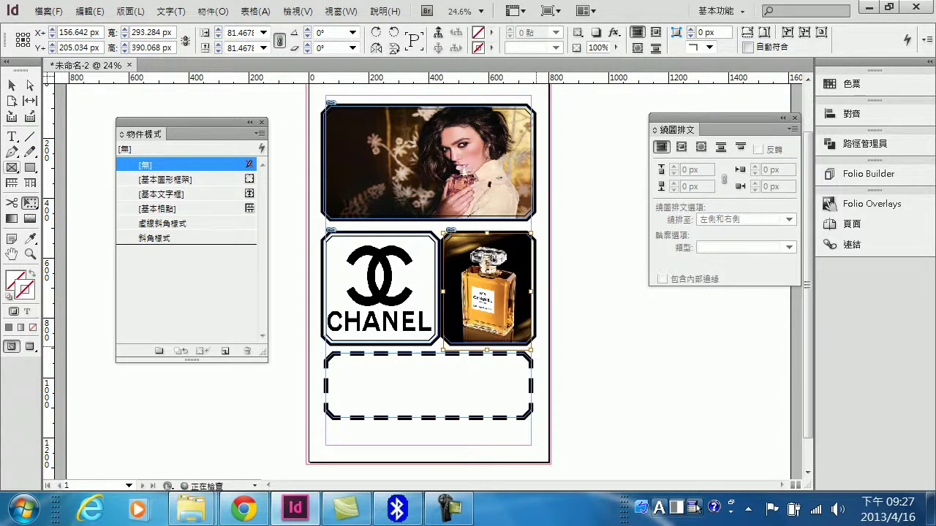
{"action": "left_click_drag", "start_coordinate": [540, 293], "coordinate": [539, 293]}
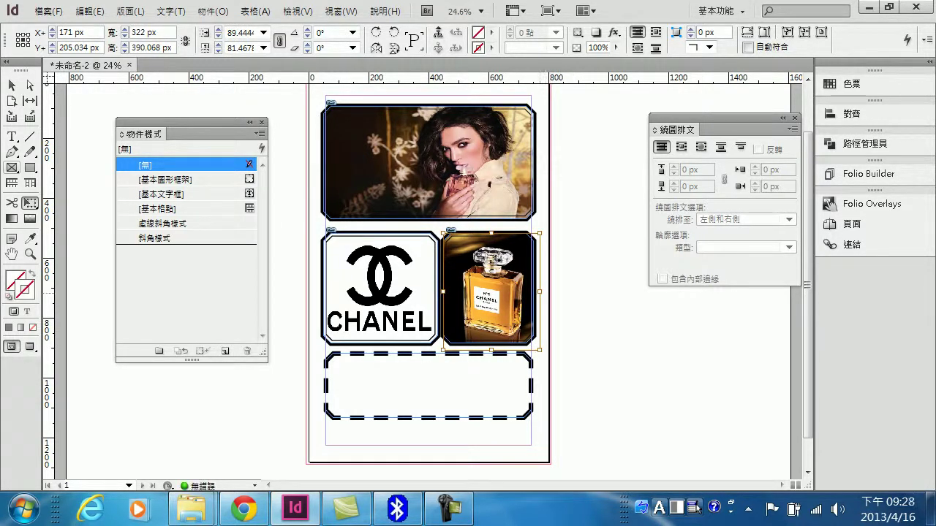
{"action": "key", "text": "v"}
{"action": "left_click", "coordinate": [631, 345]}
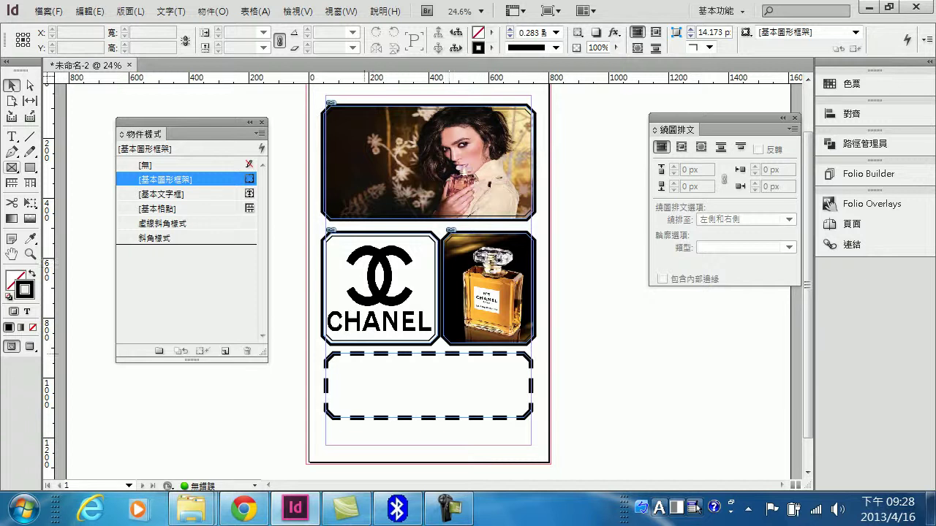
Start text entry in the dashed text frame and set the font to Berlin Sans FB Demi.
{"action": "key", "text": "t"}
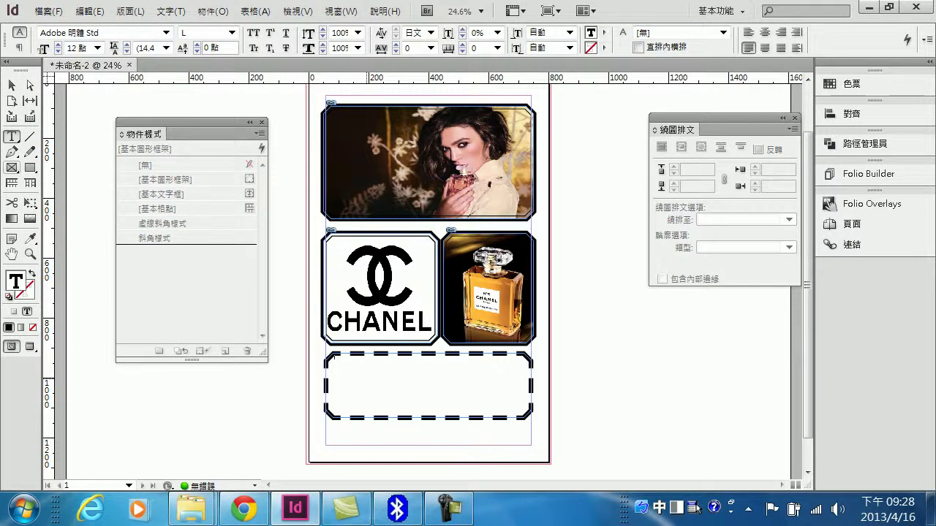
{"action": "type", "text": "香"}
{"action": "left_click", "coordinate": [166, 32]}
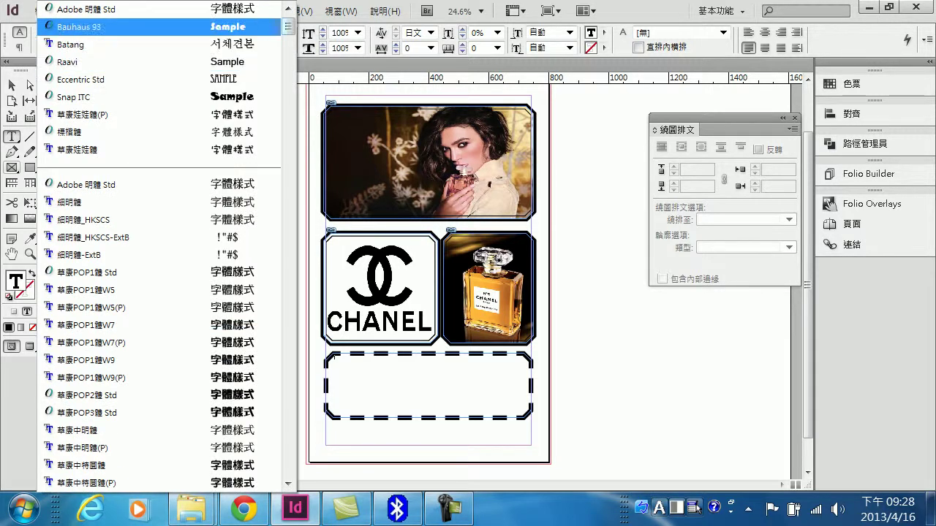
{"action": "scroll", "coordinate": [159, 53], "scroll_direction": "up", "scroll_amount": 1}
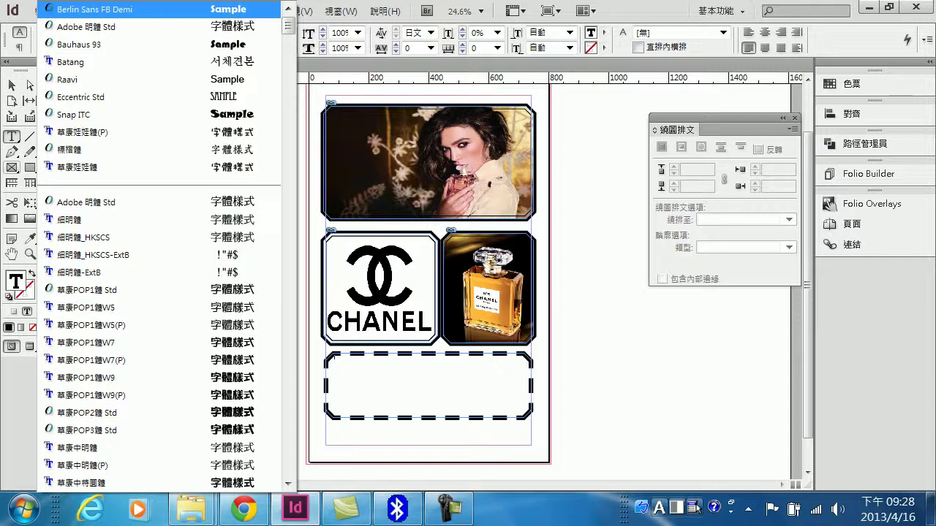
{"action": "key", "text": "Return"}
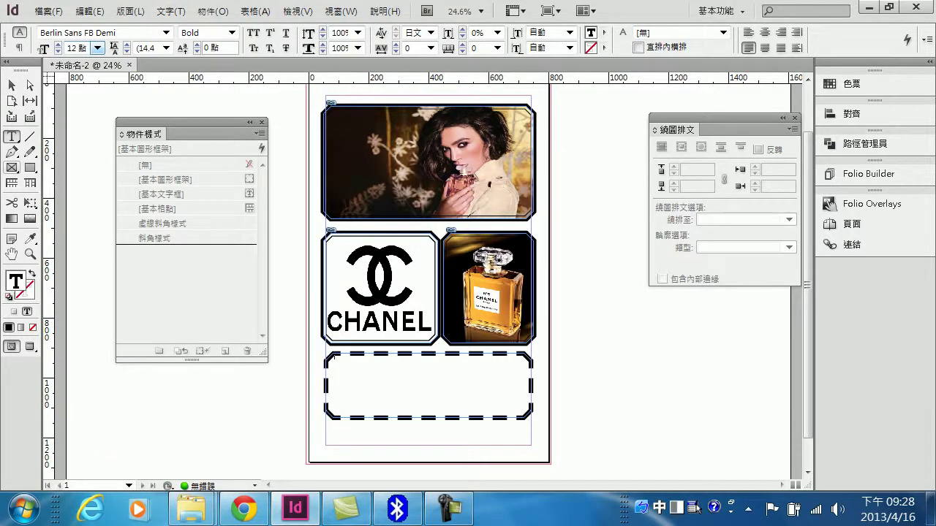
Set the font size for the dashed frame's text to 36 點.
{"action": "left_click", "coordinate": [97, 48]}
{"action": "key", "text": "Down"}
{"action": "key", "text": "Down"}
{"action": "key", "text": "Down"}
{"action": "key", "text": "Down"}
{"action": "key", "text": "Down"}
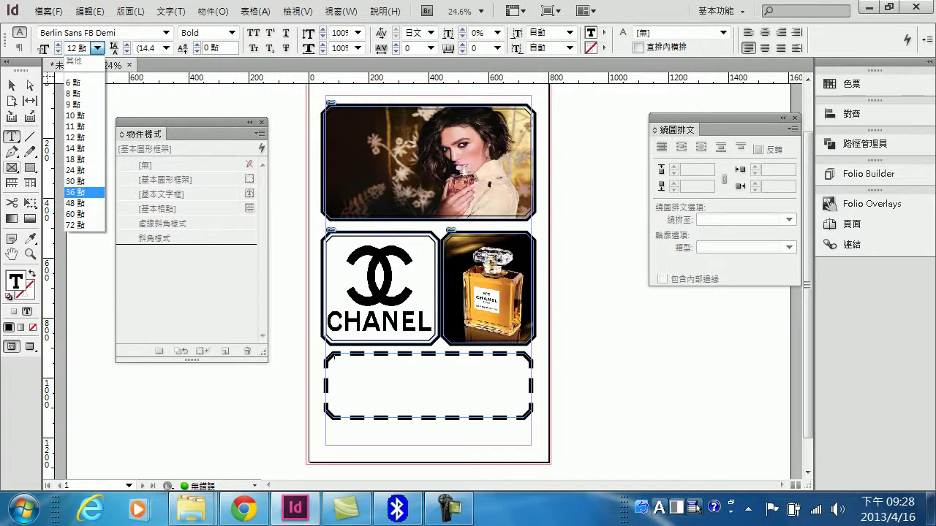
{"action": "key", "text": "Return"}
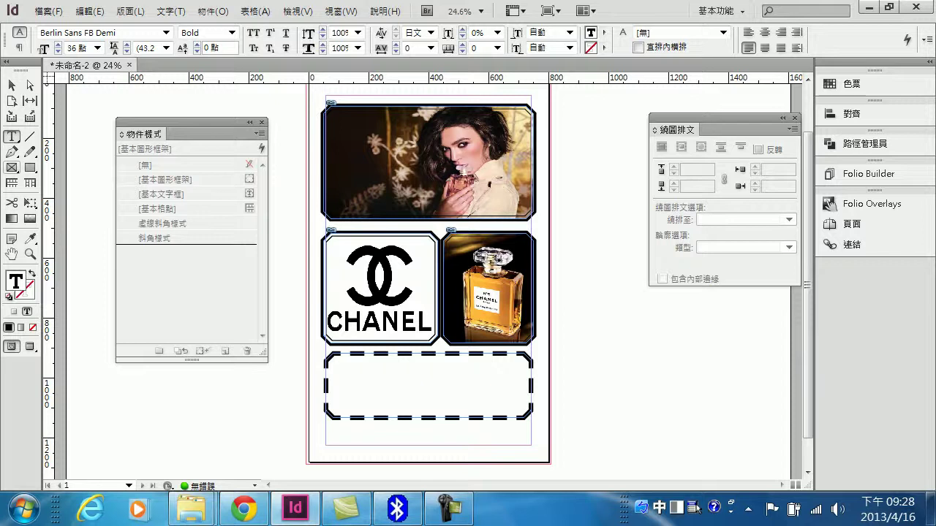
Enter the sentence "in order to be irreplaceablw on must alwys be different" in the dashed text frame.
{"action": "type", "text": "in"}
{"action": "key", "text": "BackSpace"}
{"action": "key", "text": "BackSpace"}
{"action": "key", "text": "shift"}
{"action": "type", "text": "in"}
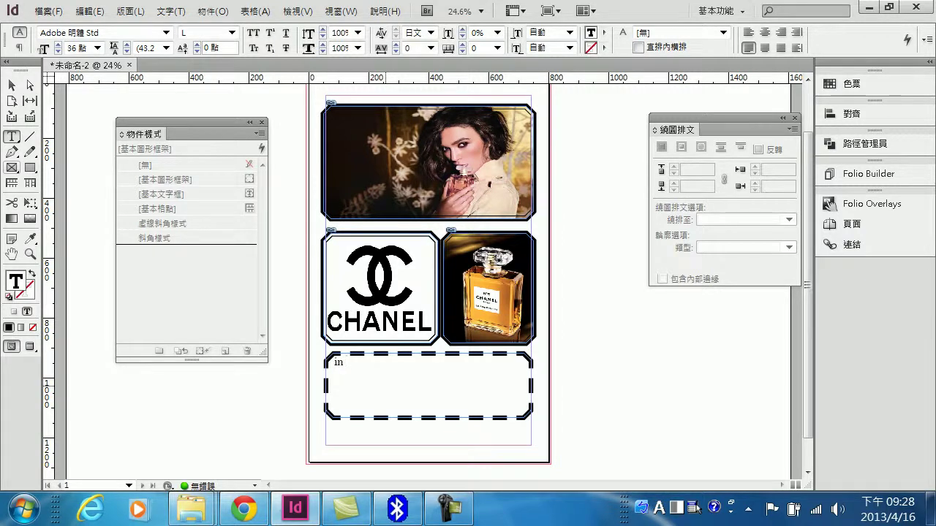
{"action": "type", "text": " order to be"}
{"action": "type", "text": "irreplaceablw"}
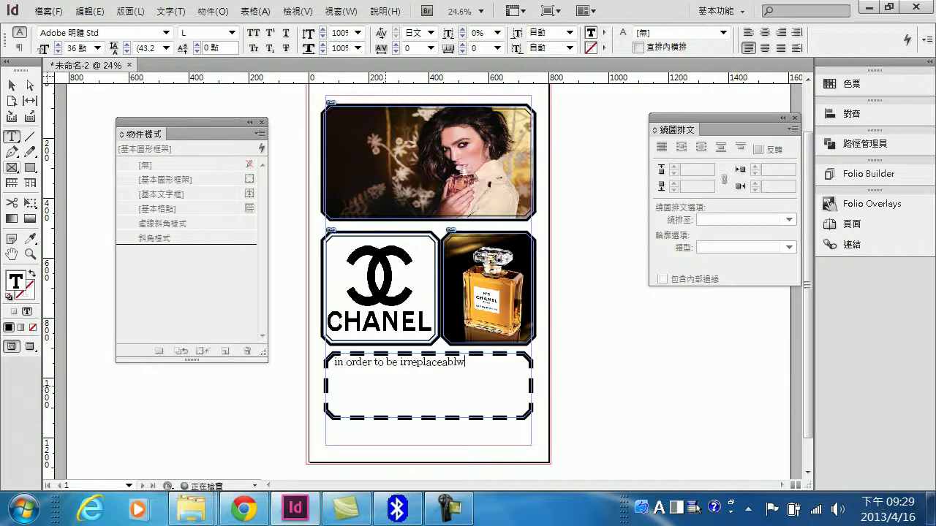
{"action": "type", "text": " on must"}
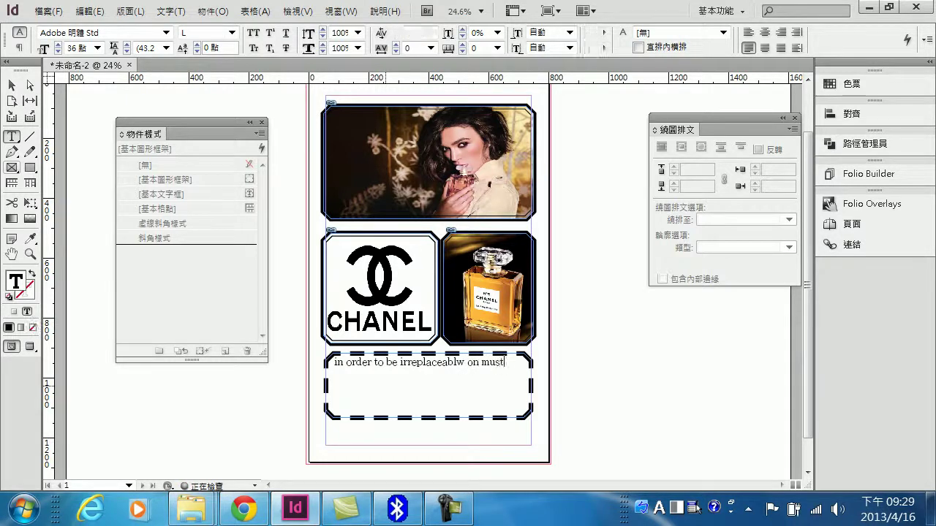
{"action": "type", "text": " al"}
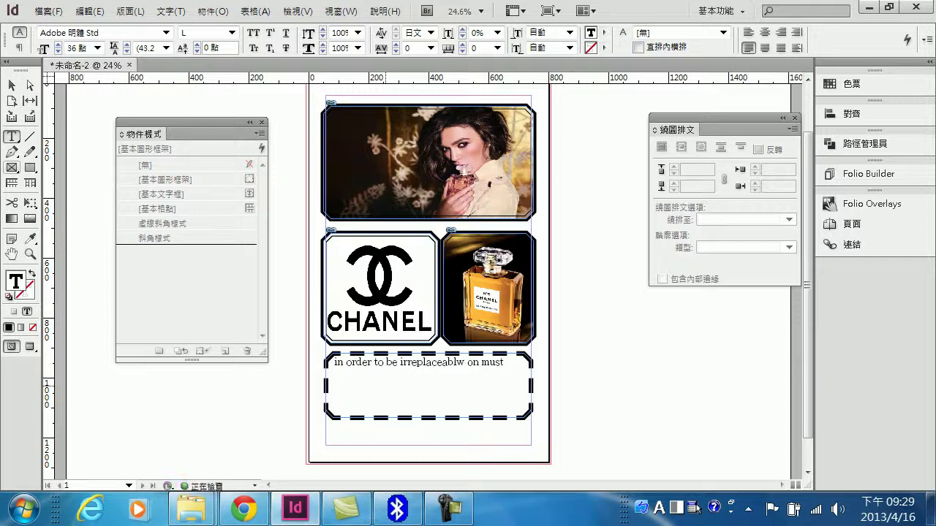
{"action": "type", "text": "wya"}
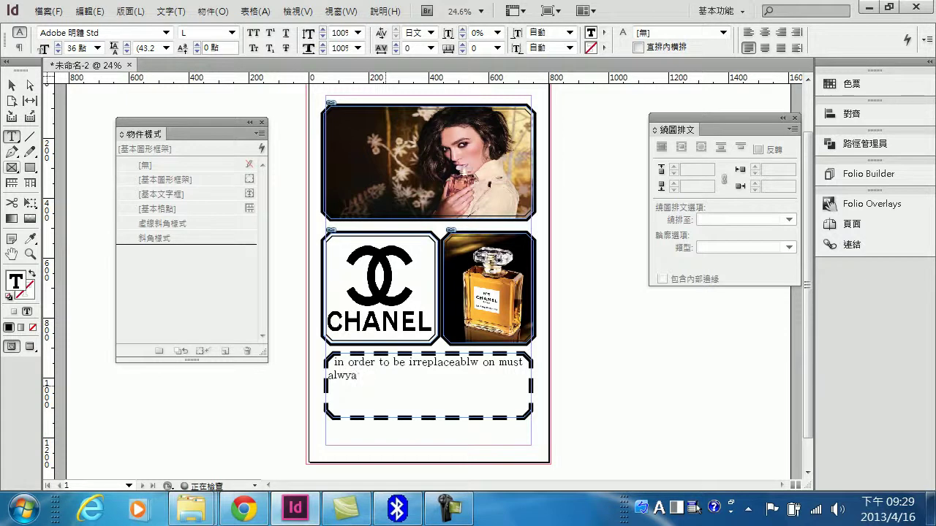
{"action": "key", "text": "BackSpace"}
{"action": "type", "text": "s be different"}
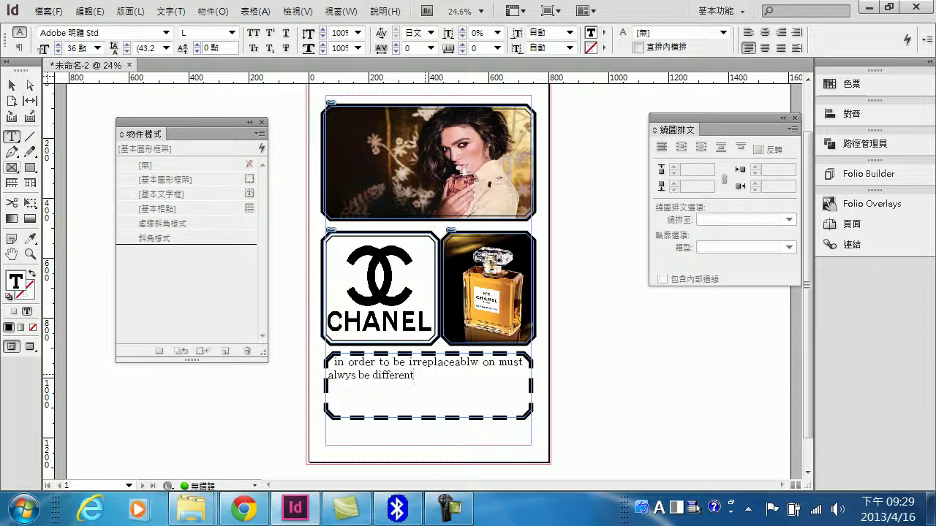
Apply all caps and the Berlin Sans FB Demi font to the whole sentence in the dashed frame.
{"action": "key", "text": "ctrl+a"}
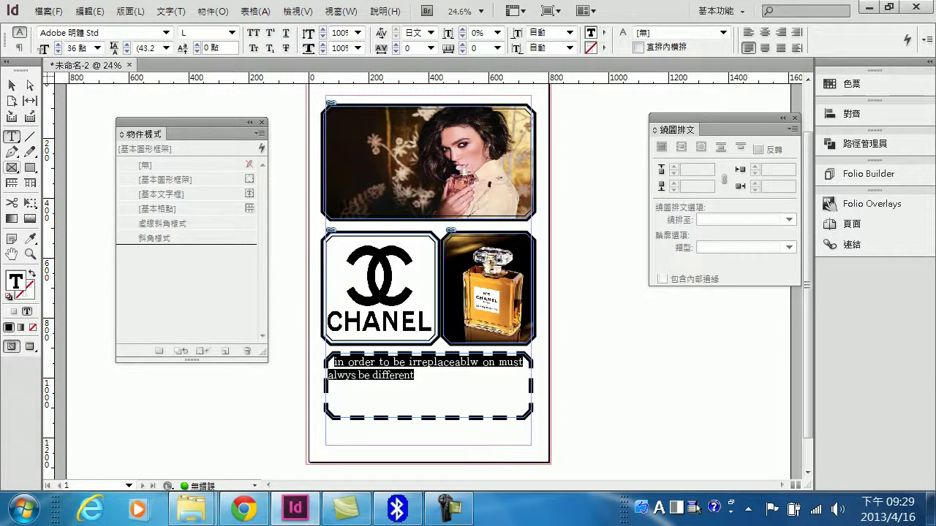
{"action": "key", "text": "ctrl+shift+k"}
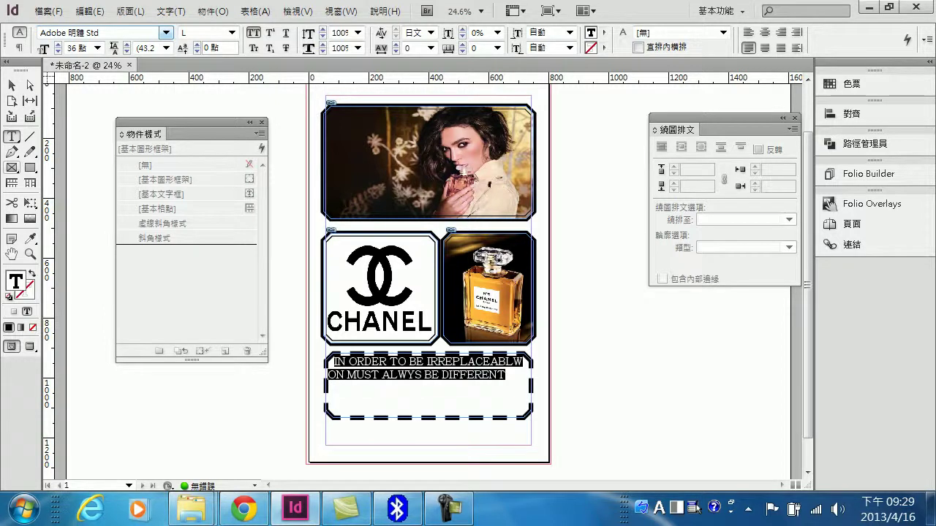
{"action": "left_click", "coordinate": [166, 33]}
{"action": "left_click_drag", "start_coordinate": [288, 26], "coordinate": [288, 16]}
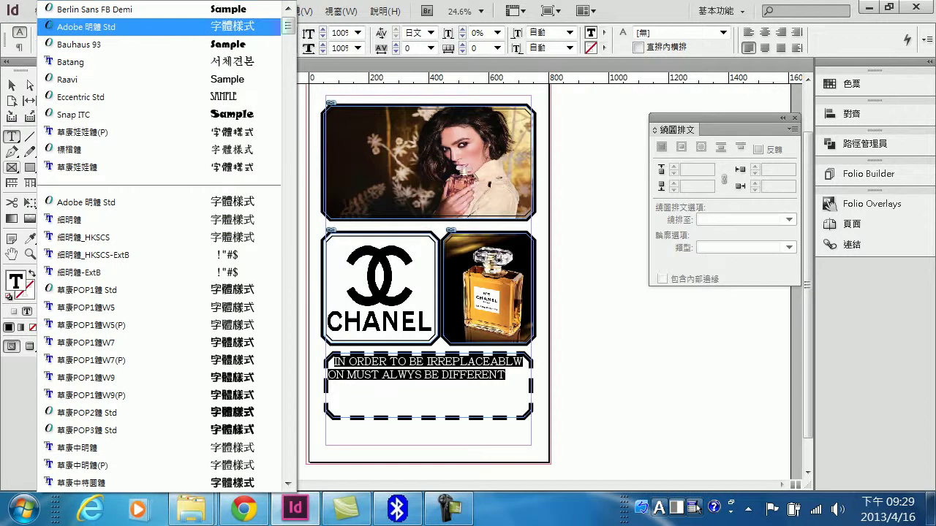
{"action": "key", "text": "Return"}
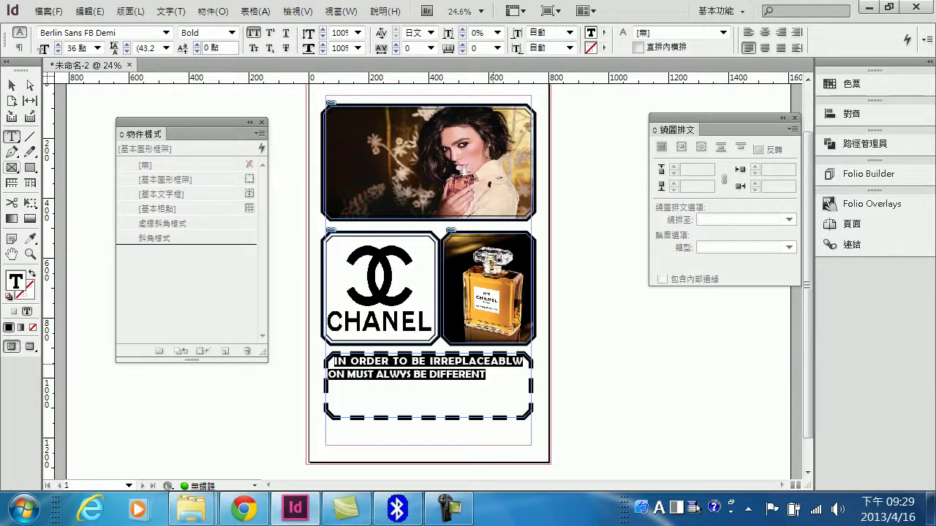
{"action": "left_click", "coordinate": [492, 373]}
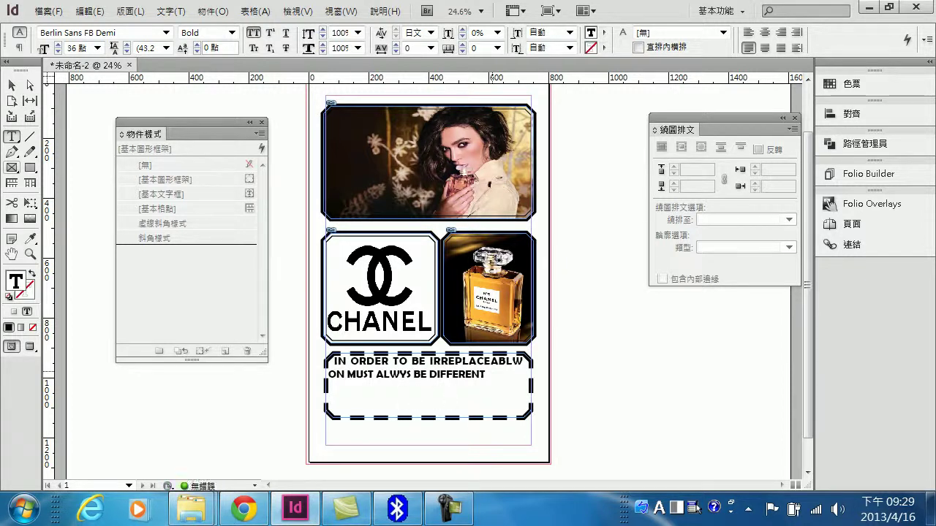
Add the attribution "-COCO CHANEL" below the sentence, separated by a blank line and set toward the frame's right side.
{"action": "type", "text": "-CO"}
{"action": "key", "text": "BackSpace"}
{"action": "key", "text": "Caps_Lock"}
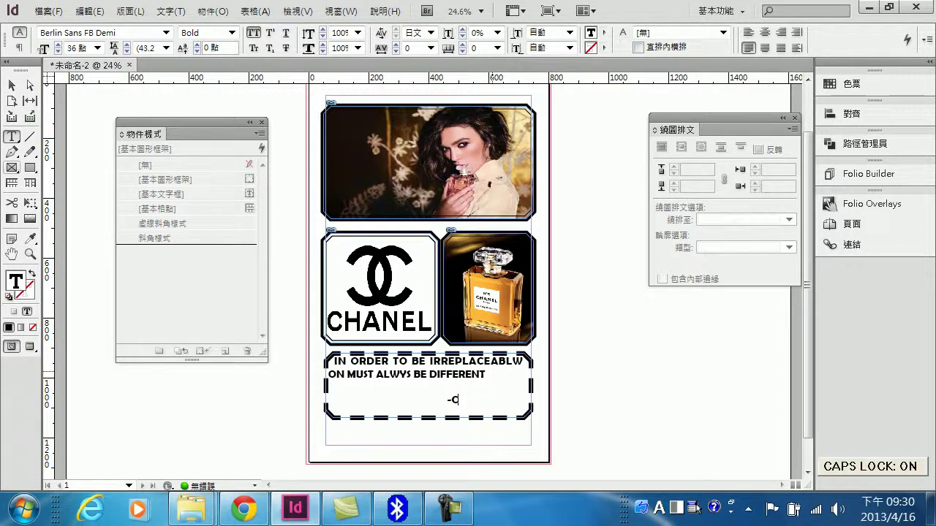
{"action": "type", "text": "O"}
{"action": "key", "text": "BackSpace"}
{"action": "key", "text": "Caps_Lock"}
{"action": "type", "text": "ㄟ"}
{"action": "key", "text": "Caps_Lock"}
{"action": "key", "text": "BackSpace"}
{"action": "type", "text": "ㄟ"}
{"action": "key", "text": "BackSpace"}
{"action": "key", "text": "ctrl+space"}
{"action": "type", "text": "O"}
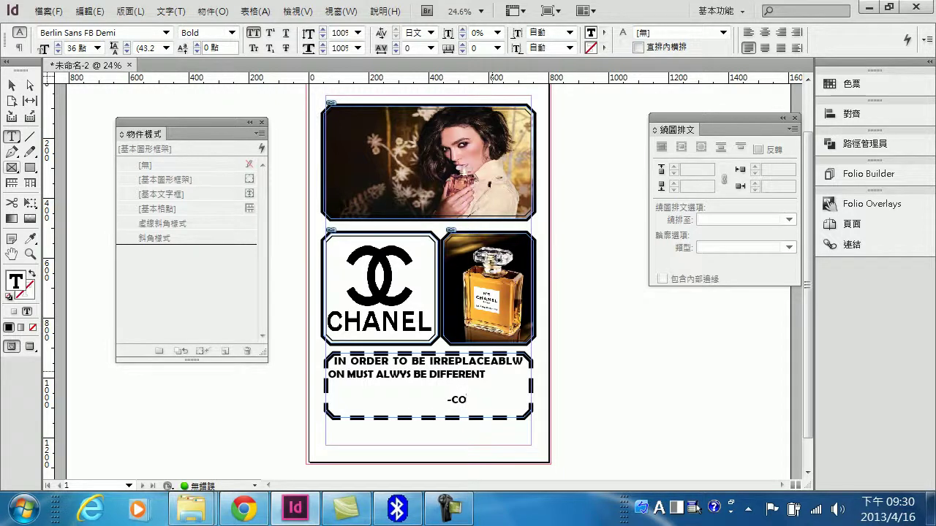
{"action": "type", "text": "CO CH"}
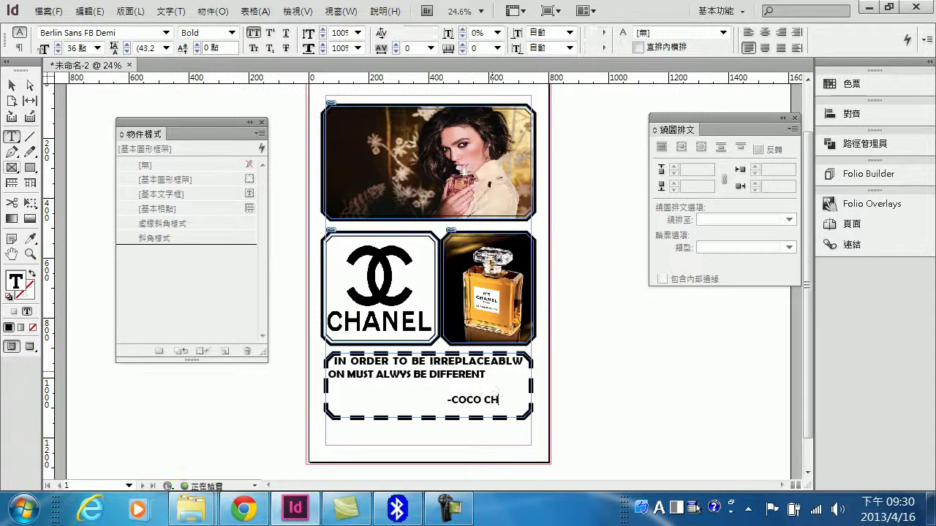
{"action": "type", "text": "ANEL"}
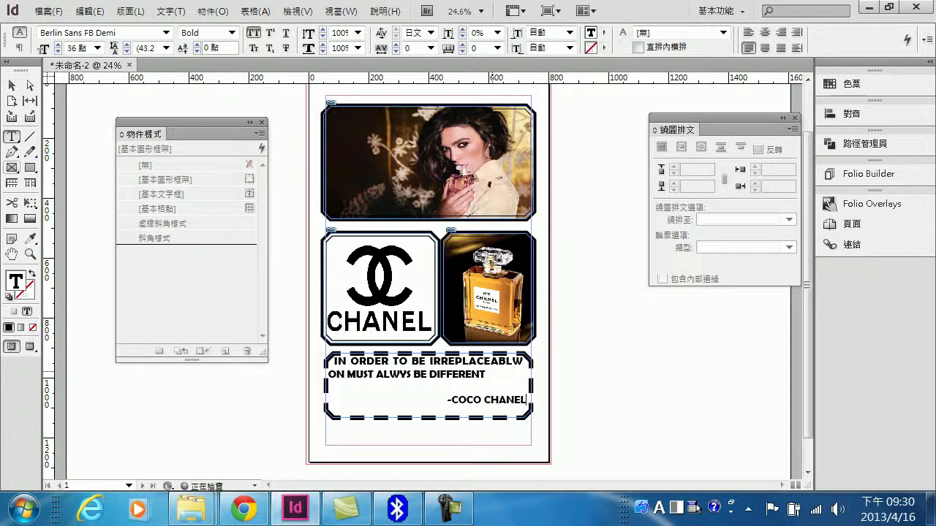
Remove all caps from both letters O in COCO so that the attribution reads "-CoCo CHANEL".
{"action": "left_click", "coordinate": [466, 400]}
{"action": "left_click_drag", "start_coordinate": [458, 401], "coordinate": [466, 403]}
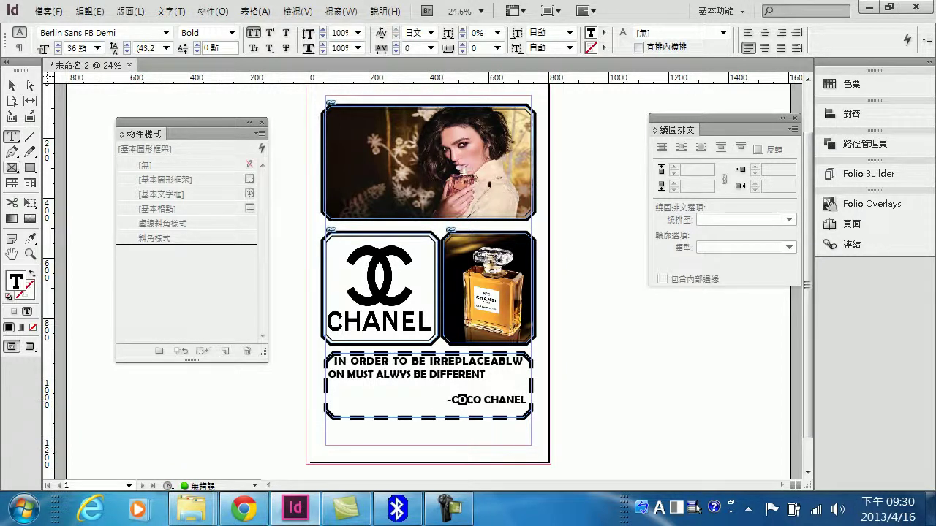
{"action": "left_click_drag", "start_coordinate": [483, 400], "coordinate": [469, 400]}
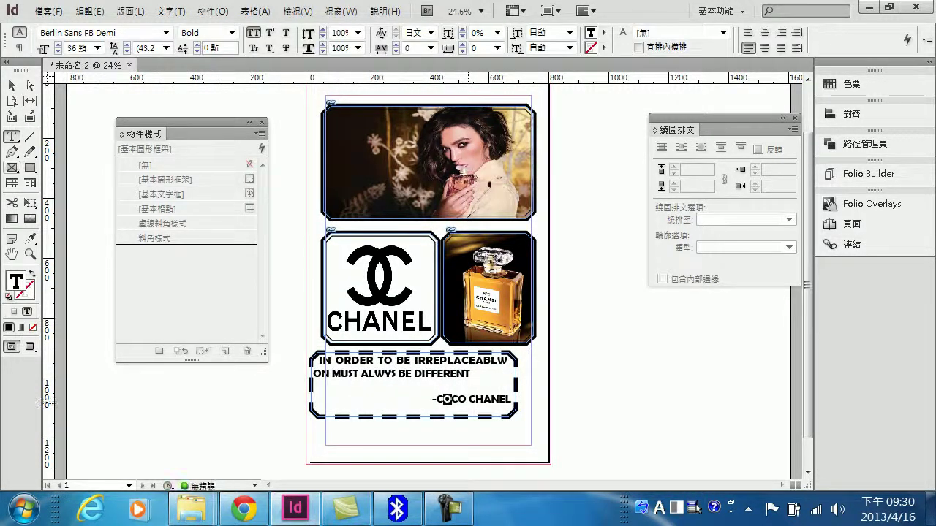
{"action": "key", "text": "ctrl+z"}
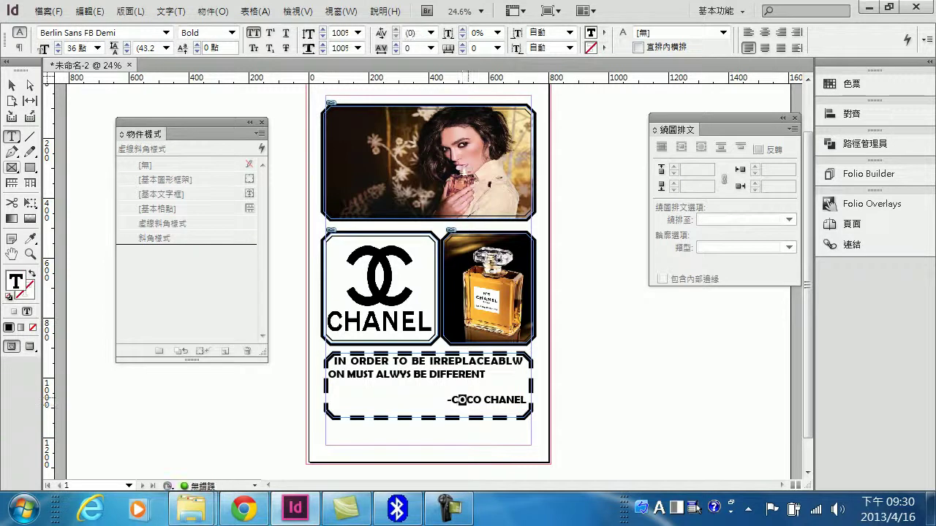
{"action": "left_click", "coordinate": [253, 33]}
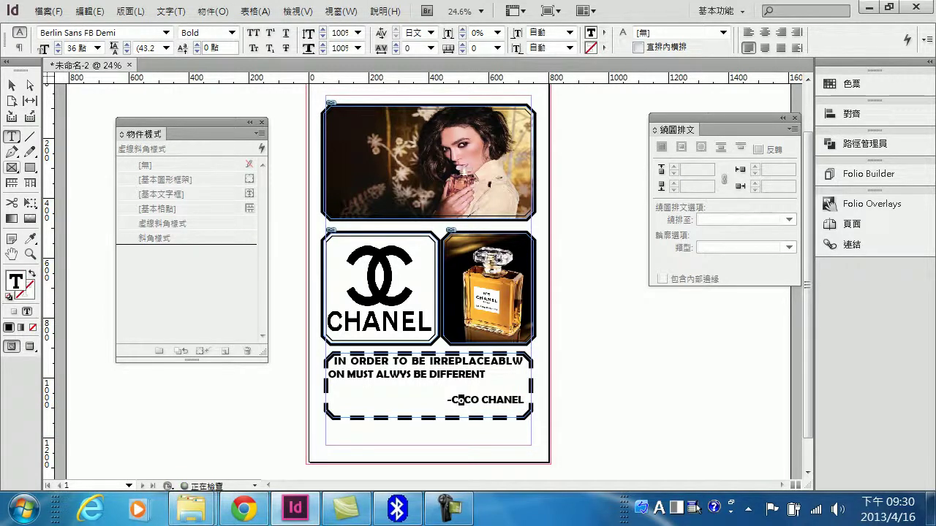
{"action": "type", "text": "o"}
{"action": "key", "text": "shift+Left"}
{"action": "type", "text": "o"}
Leave the text frame and preview the finished page without guides and frame edges.
{"action": "left_click", "coordinate": [621, 402]}
{"action": "scroll", "coordinate": [621, 402], "scroll_direction": "up", "scroll_amount": 1}
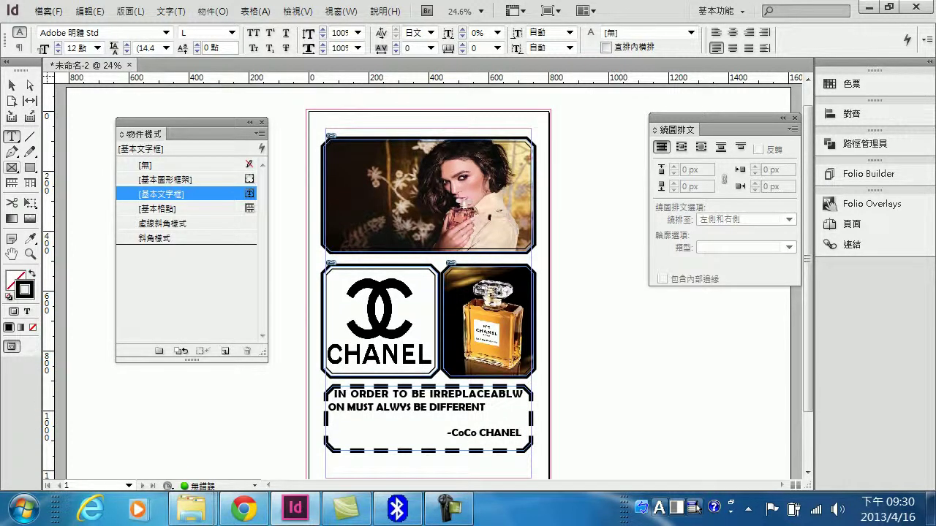
{"action": "key", "text": "w"}
{"action": "scroll", "coordinate": [428, 278], "scroll_direction": "down", "scroll_amount": 1}
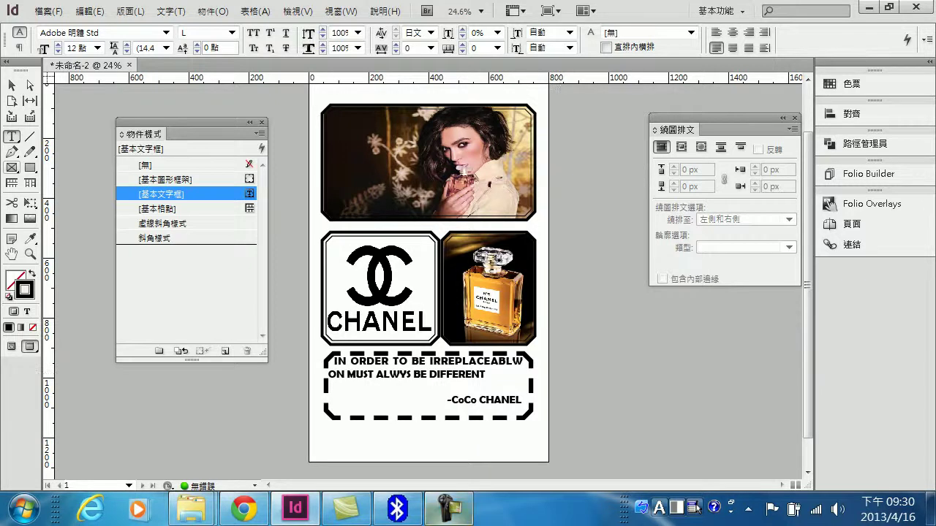
{"action": "left_click", "coordinate": [448, 514]}
{"action": "left_click", "coordinate": [905, 436]}
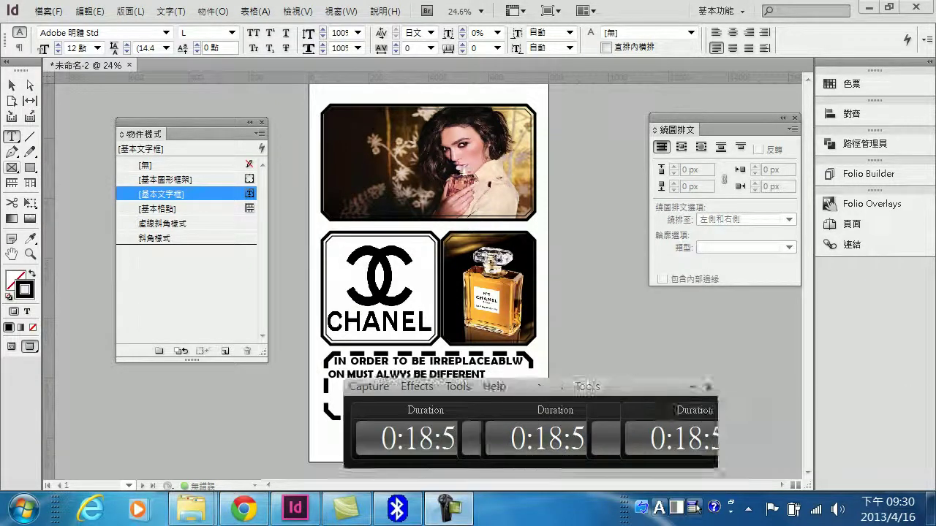